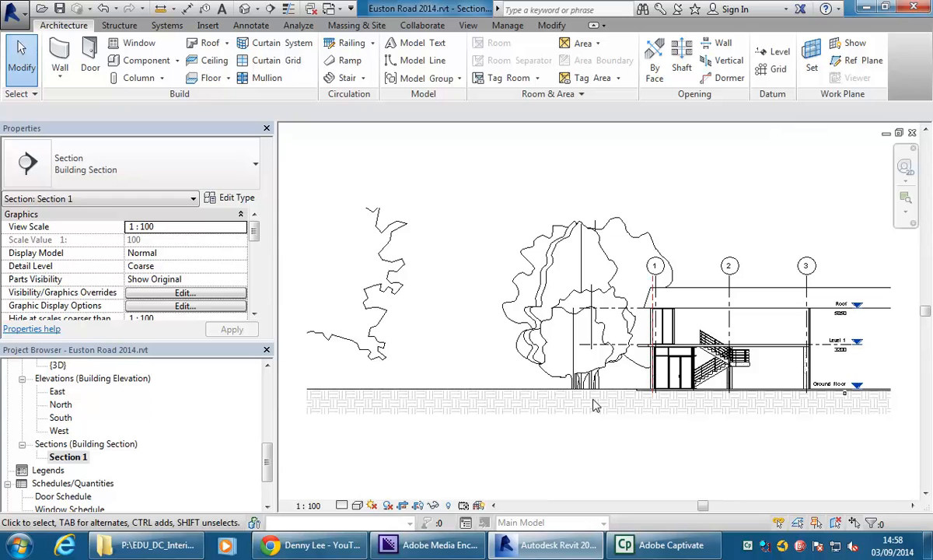
- Examine the parapet roof and the space beneath it between grids 1 and 3 in Section 1
scroll(485, 307, "up", 3)
scroll(478, 308, "up", 2)
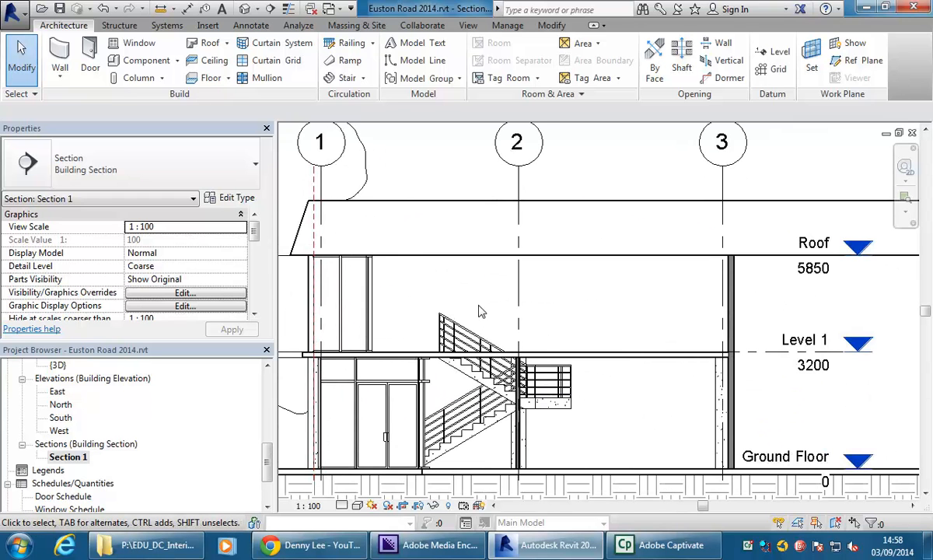
left_click(432, 198)
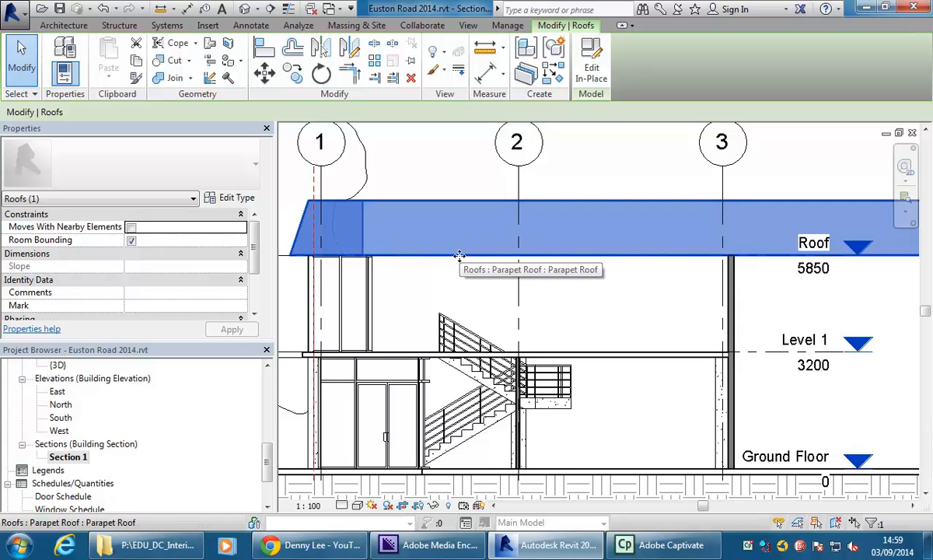
left_click(435, 285)
middle_click_drag(414, 263, 544, 257)
scroll(522, 262, "up", 3)
scroll(577, 312, "down", 3)
middle_click_drag(583, 321, 487, 314)
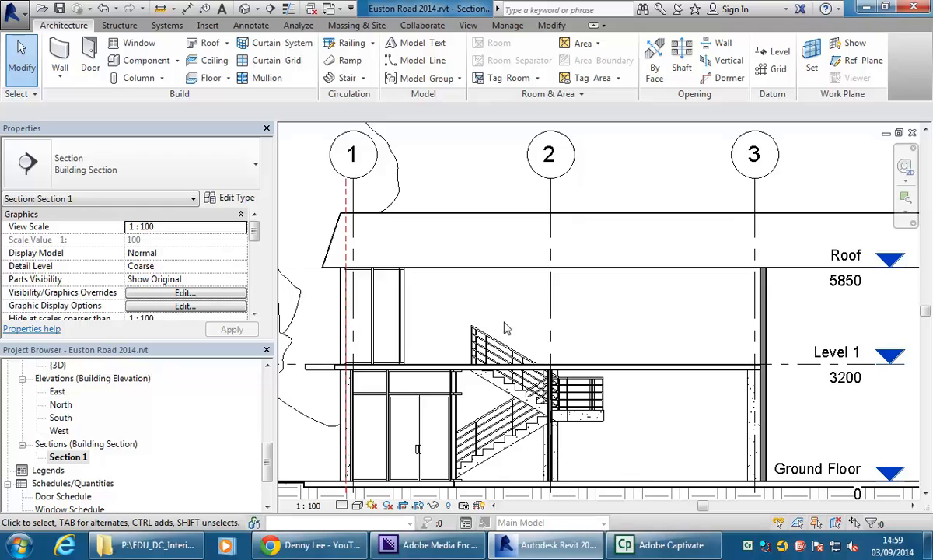
left_click(513, 269)
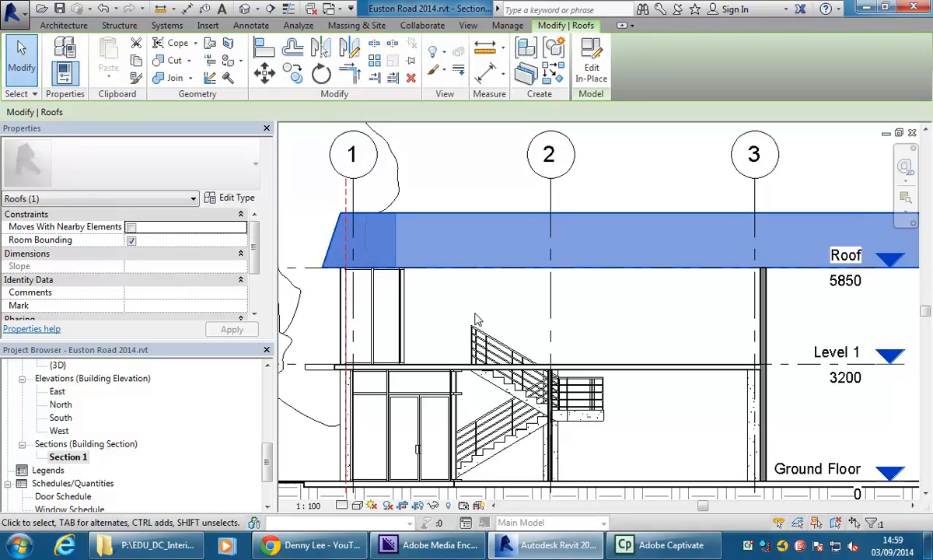
key("Escape")
- Open the Level 1 ceiling plan and frame the building outline with its grids
scroll(259, 451, "up", 7)
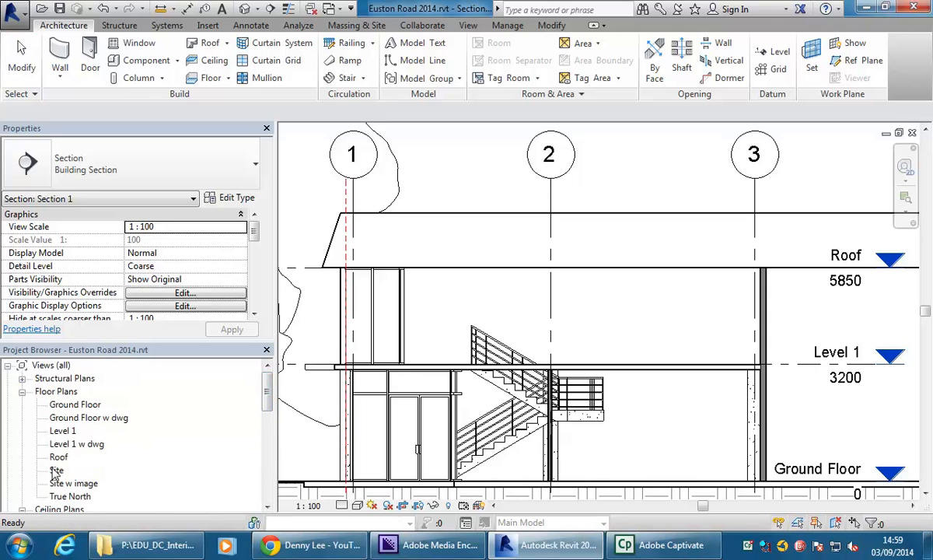
scroll(266, 389, "down", 3)
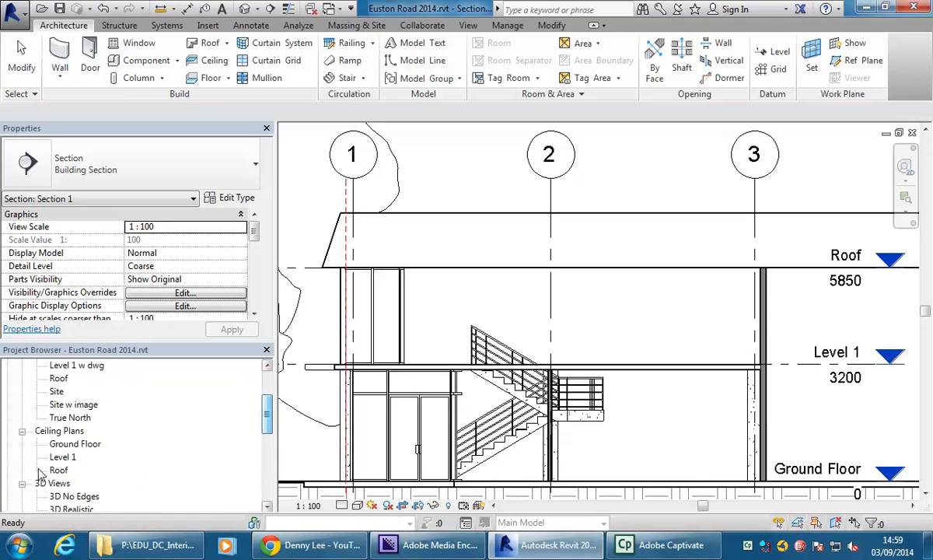
double_click(65, 460)
middle_click_drag(441, 359, 475, 435)
scroll(460, 306, "up", 3)
scroll(459, 301, "up", 1)
scroll(430, 381, "up", 1)
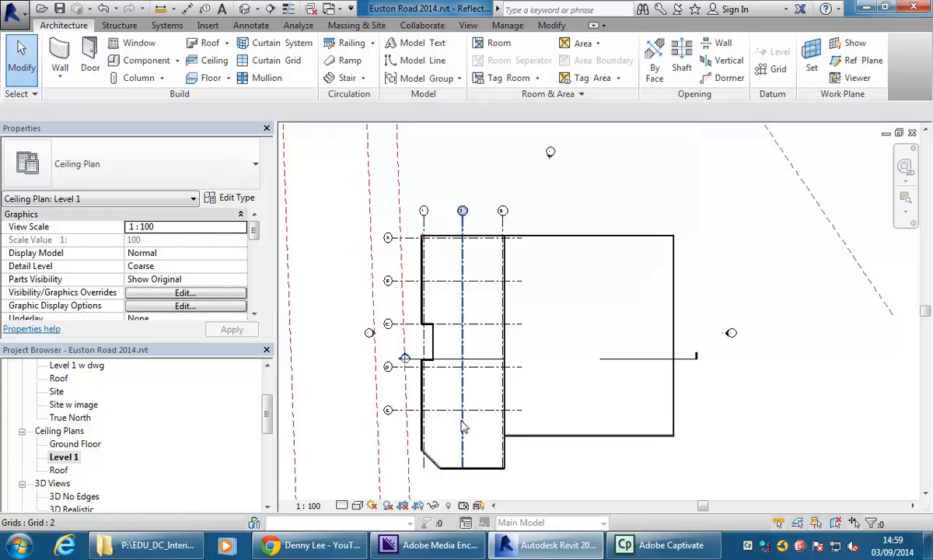
middle_click_drag(534, 396, 554, 398)
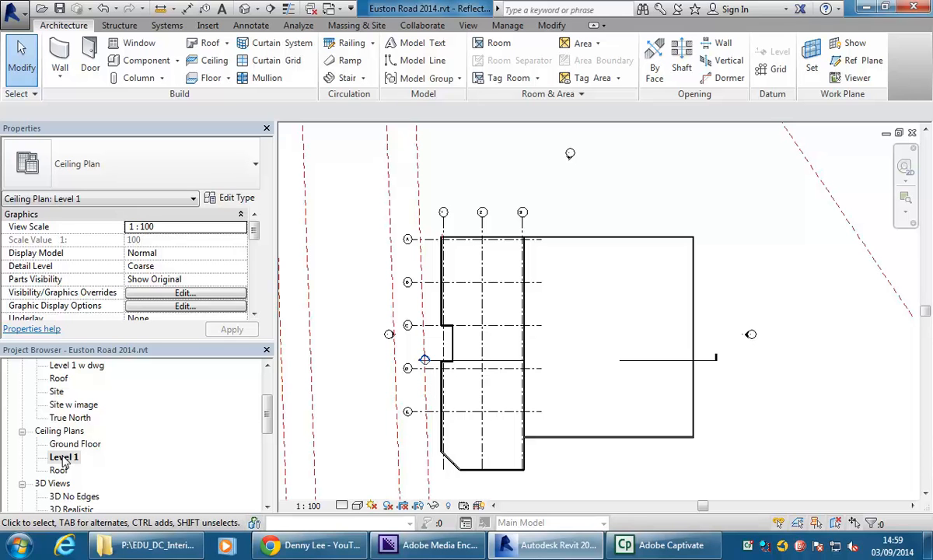
- Set the Level 1 ceiling plan's view range to Unlimited for both the primary range top and the view depth level
left_click_drag(253, 233, 256, 290)
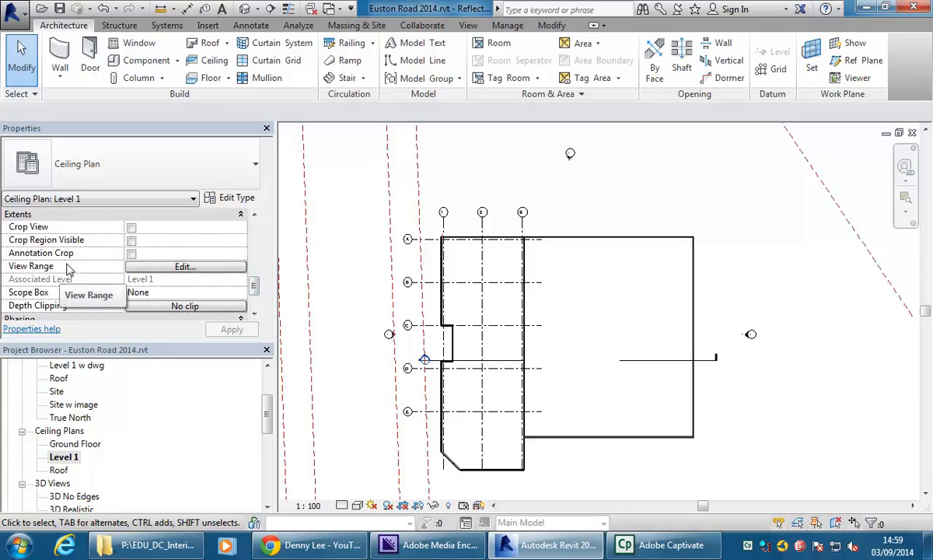
left_click(185, 268)
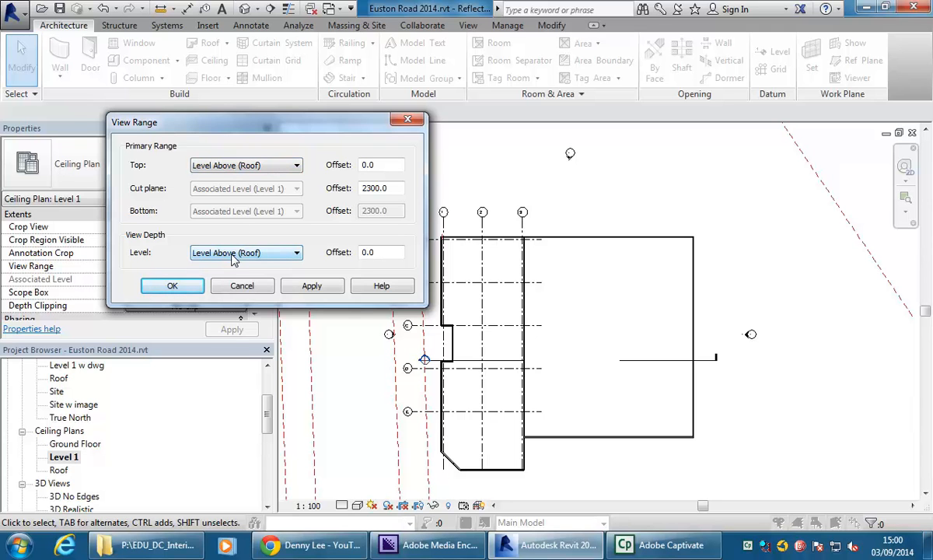
left_click(264, 288)
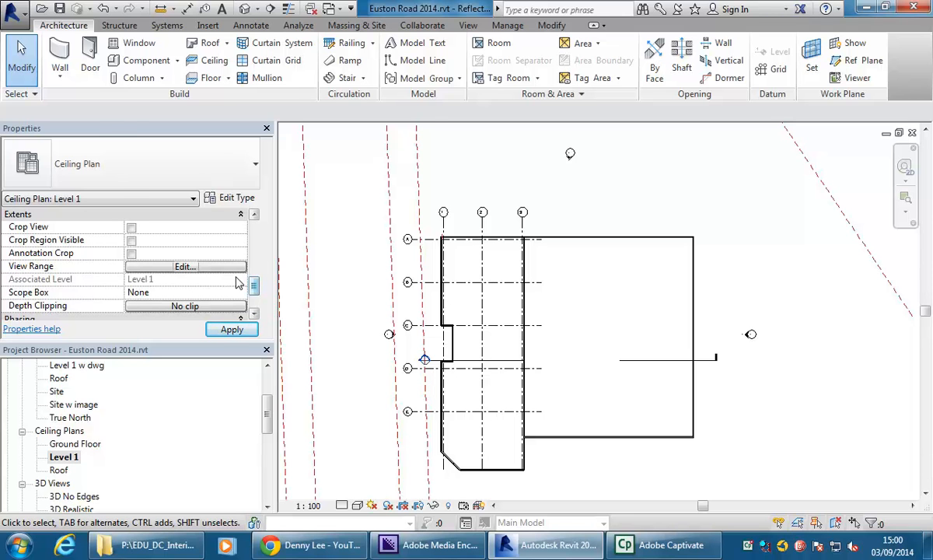
left_click(187, 266)
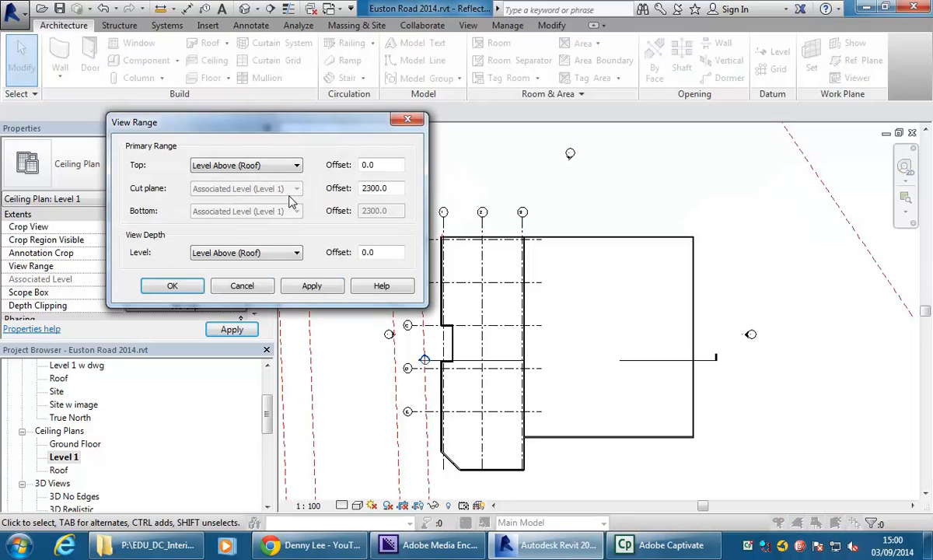
left_click(240, 168)
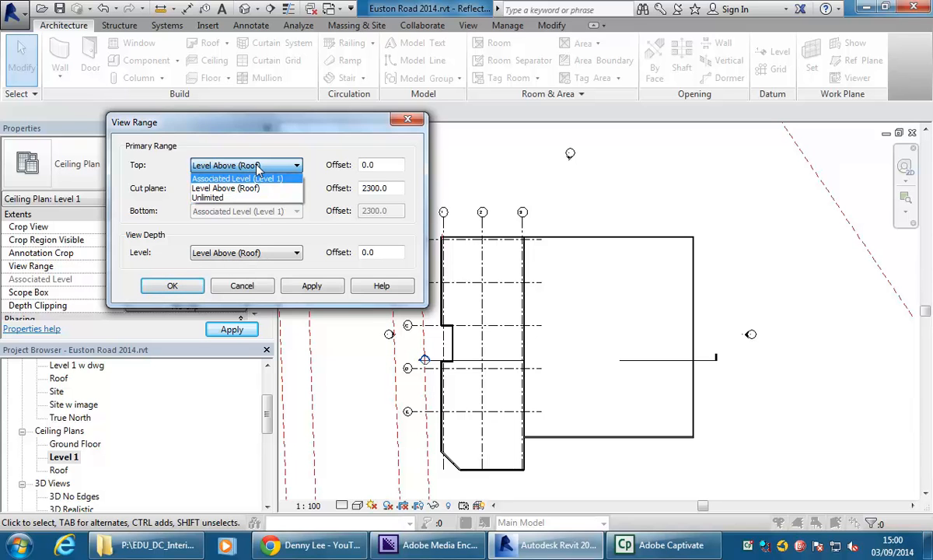
left_click(221, 199)
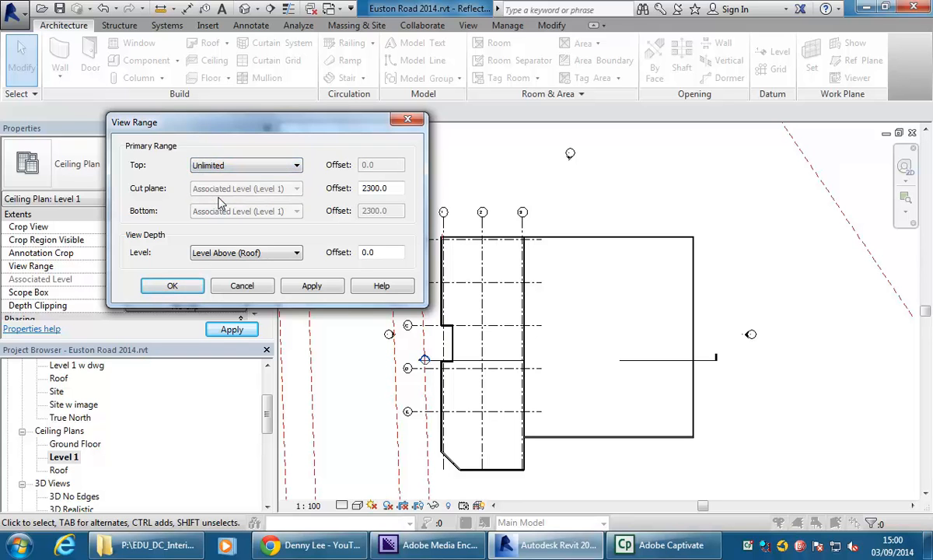
left_click(233, 253)
left_click(223, 284)
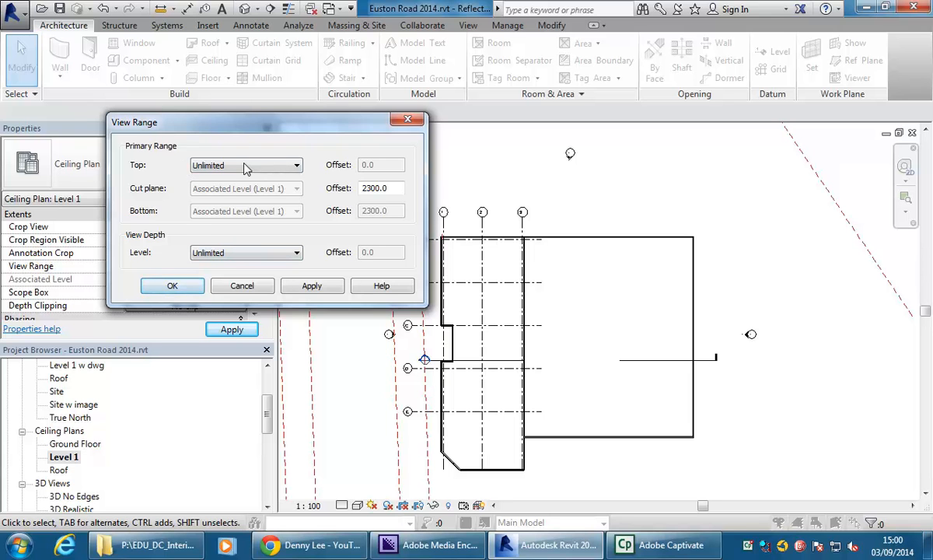
left_click(173, 286)
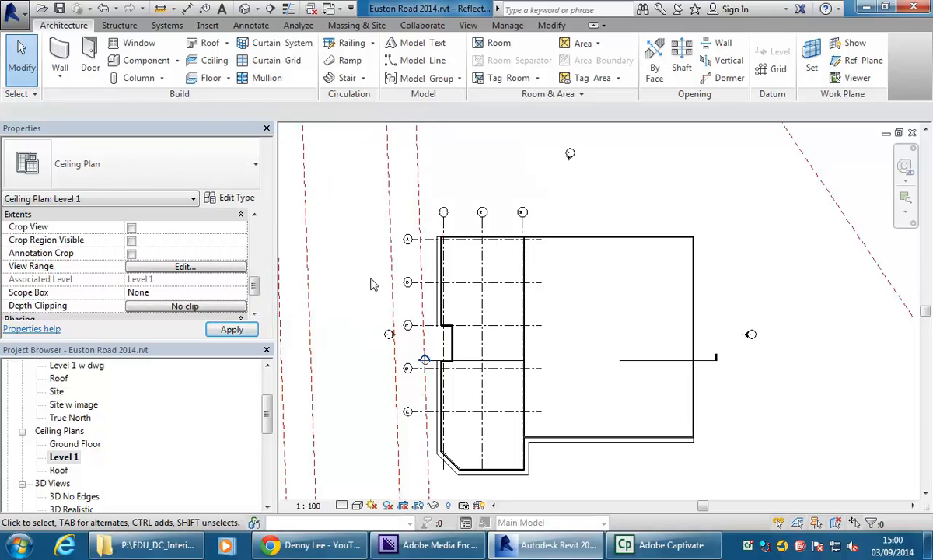
- Inspect the parapet roof's overhang edge against the wall and curtain wall mullions at the corner of grids A and 1
scroll(376, 284, "up", 3)
scroll(458, 225, "up", 2)
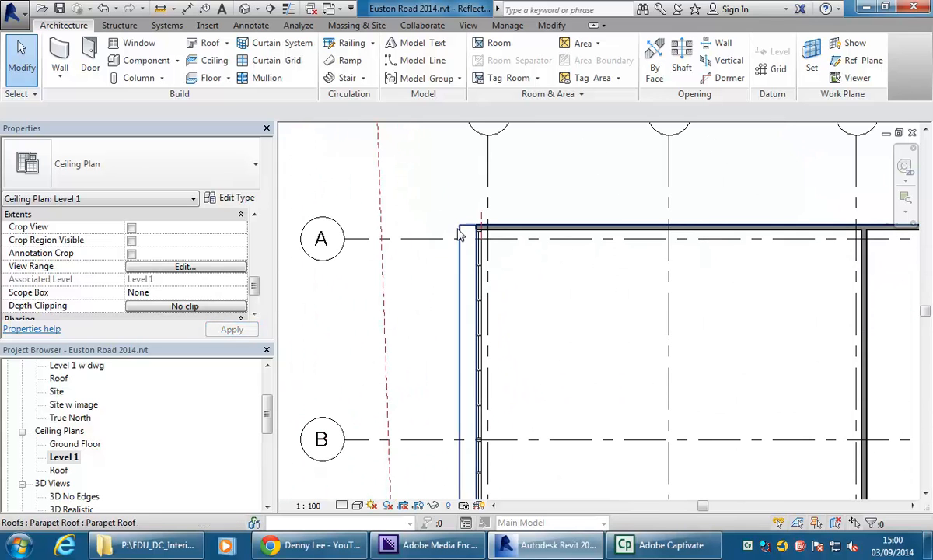
scroll(454, 282, "up", 3)
mouse_move(523, 265)
middle_mouse_down()
mouse_move(470, 264)
mouse_move(506, 266)
middle_mouse_up()
scroll(444, 248, "up", 2)
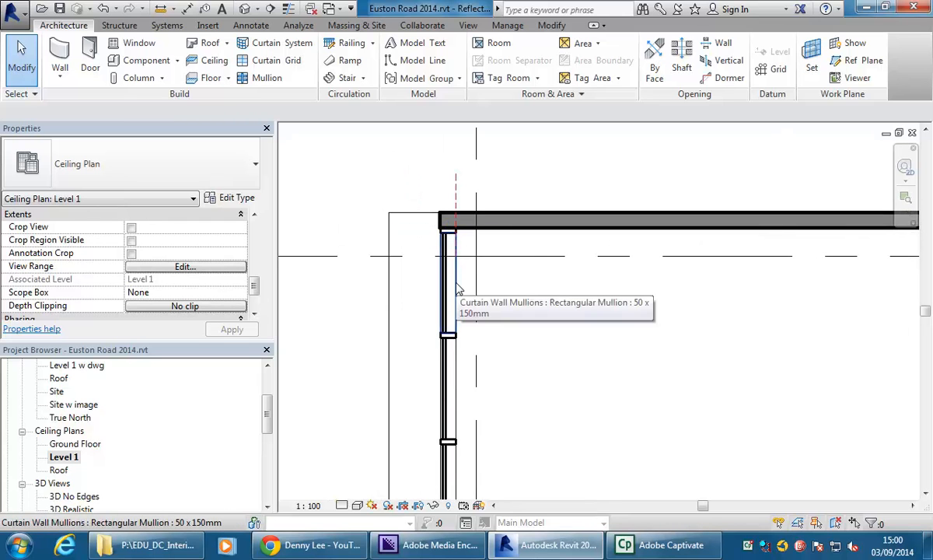
scroll(441, 235, "down", 2)
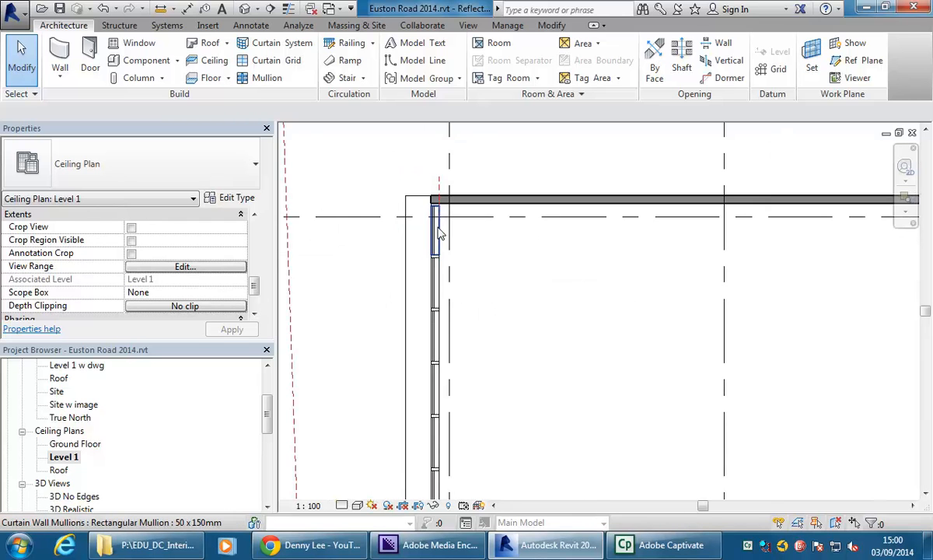
scroll(441, 231, "down", 4)
middle_click_drag(501, 309, 420, 269)
scroll(442, 216, "down", 1)
scroll(396, 205, "down", 1)
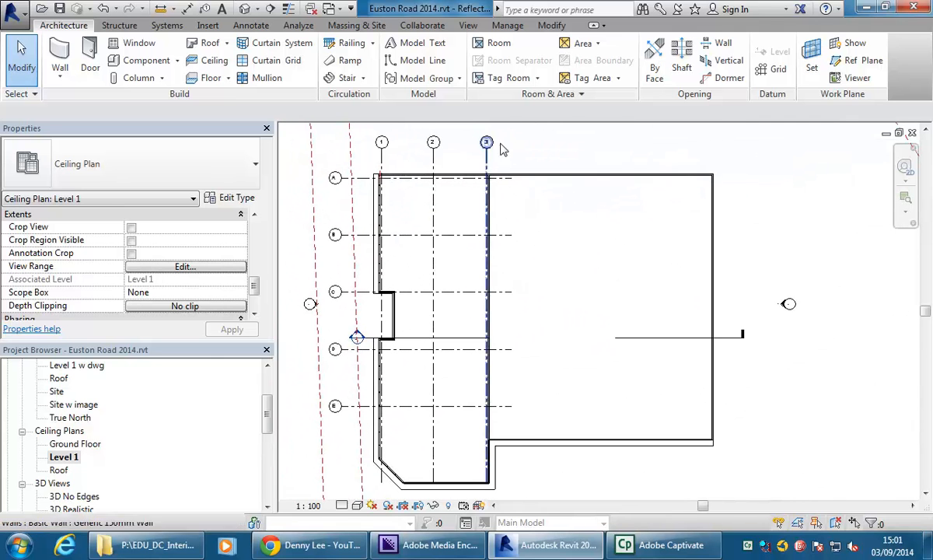
- Open the parapet roof for in-place editing from the Level 1 ceiling plan
left_click(179, 62)
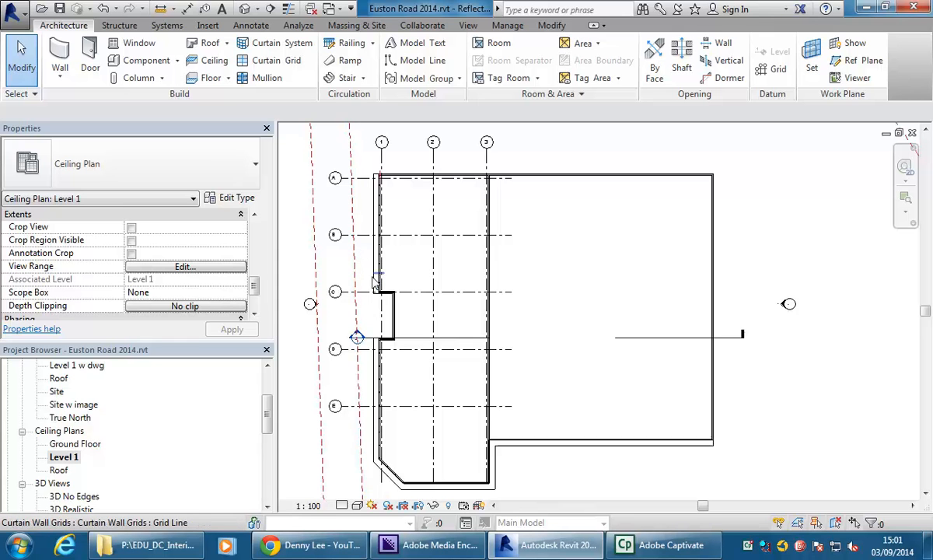
scroll(376, 284, "up", 3)
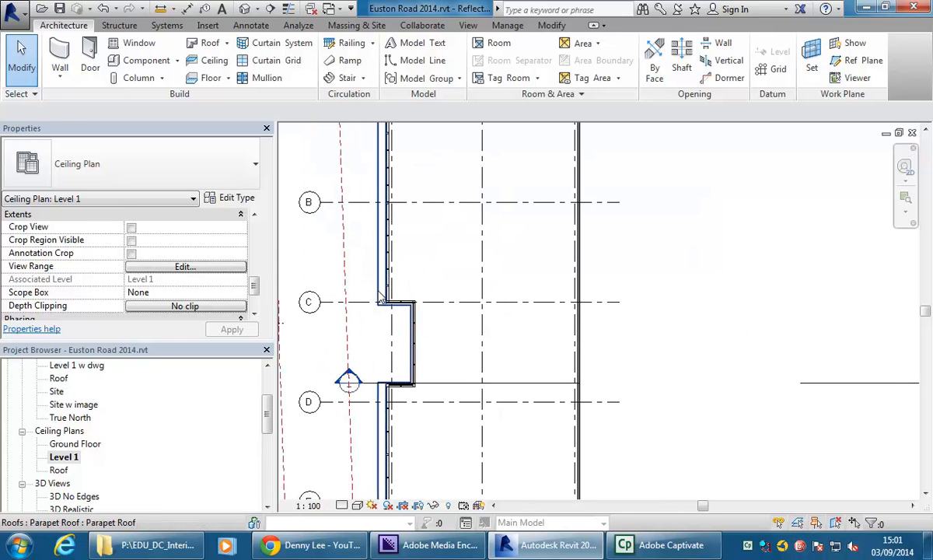
left_click(452, 277)
scroll(451, 283, "down", 3)
middle_click_drag(452, 285, 439, 272)
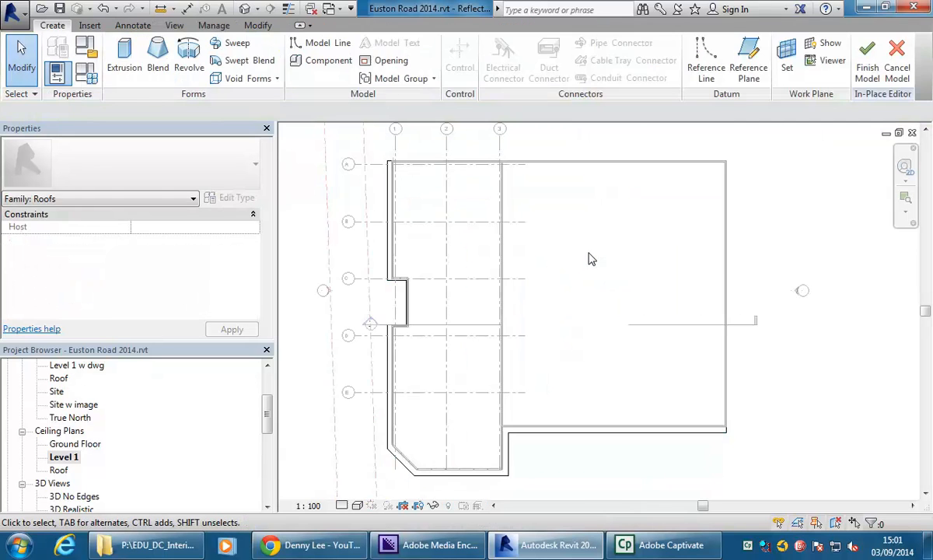
- Start a void extrusion and pick sketch lines on the inner faces of the walls along grids A and 3
left_click(249, 80)
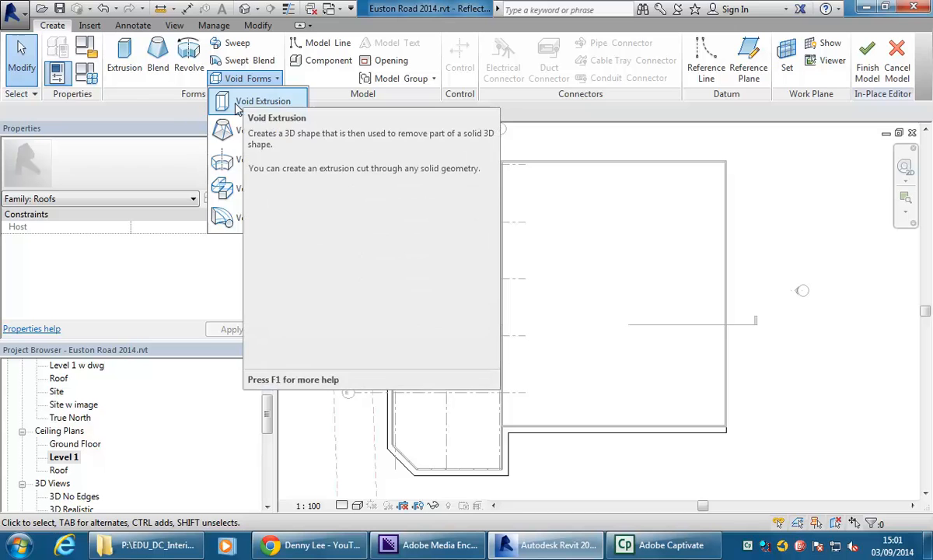
left_click(249, 101)
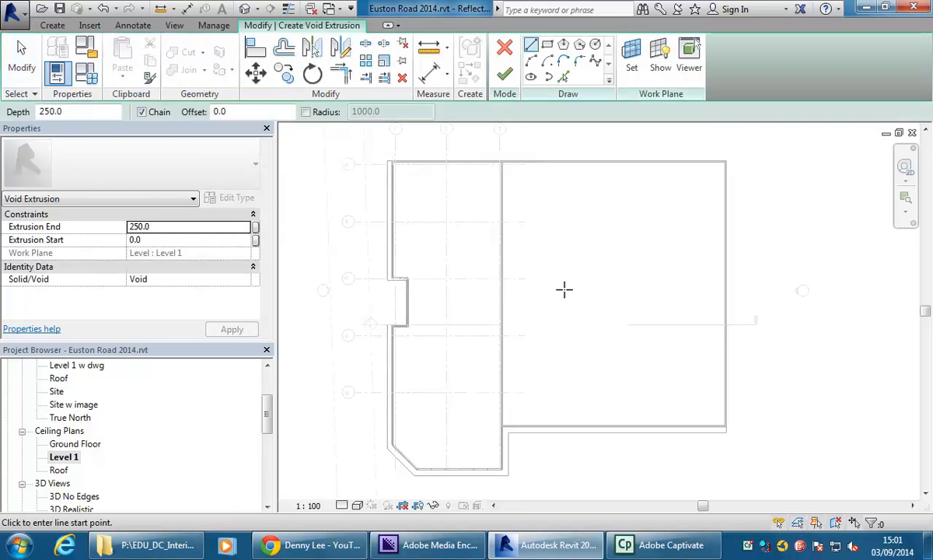
left_click(564, 78)
scroll(411, 144, "up", 5)
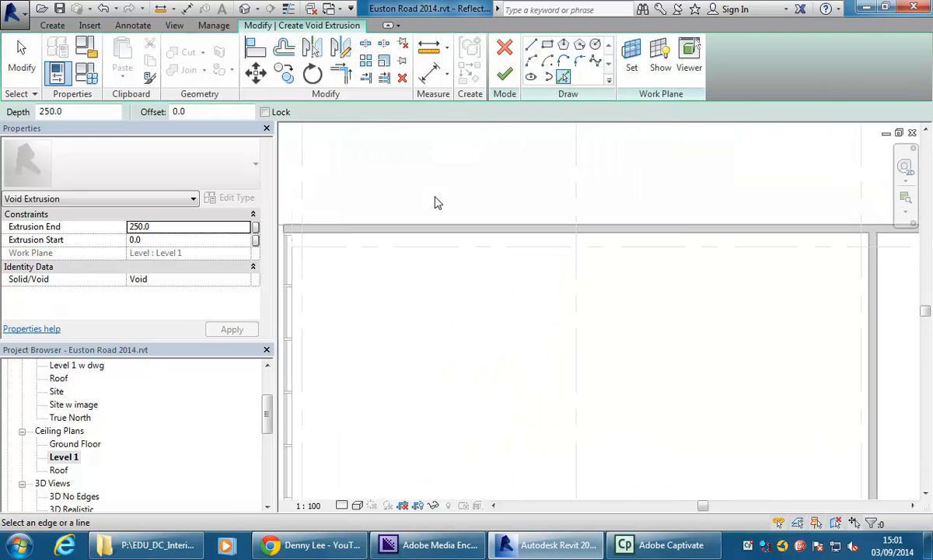
middle_click_drag(435, 197, 525, 188)
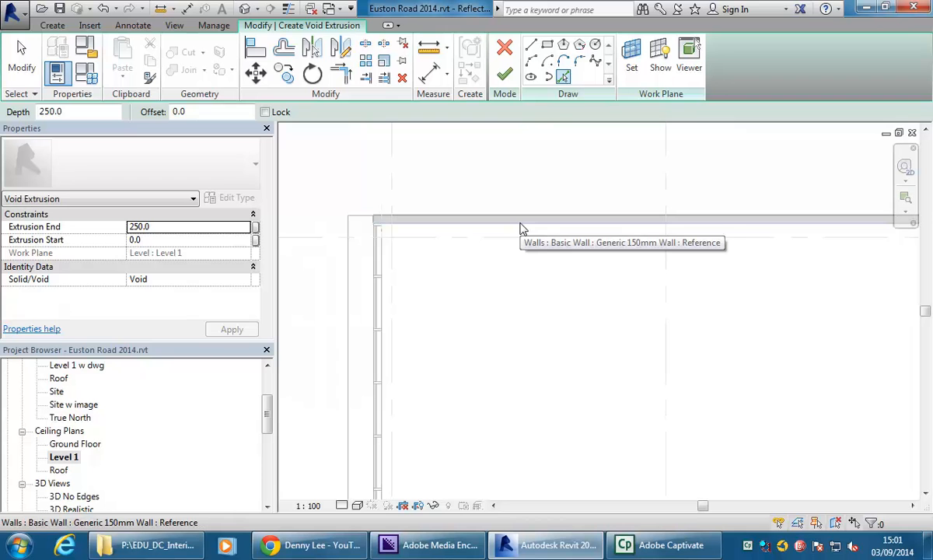
left_click(523, 229)
middle_click_drag(641, 268, 431, 259)
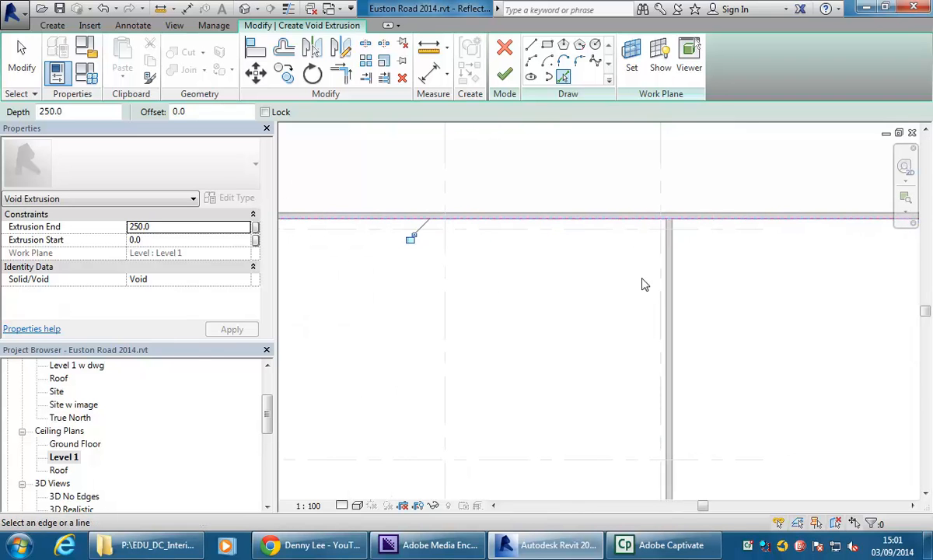
left_click(667, 286)
- Pick void sketch lines on the inner mullion edges of the curtain walls below the grid 3 wall and along the building's lower end
mouse_move(639, 302)
middle_mouse_down()
mouse_move(494, 162)
mouse_move(502, 317)
mouse_move(508, 285)
middle_mouse_up()
scroll(523, 325, "up", 5)
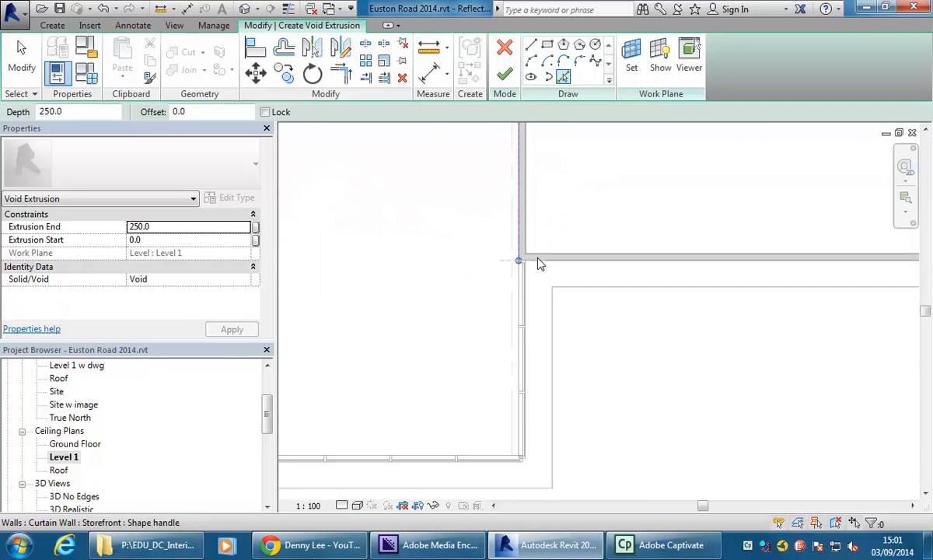
left_click(501, 319)
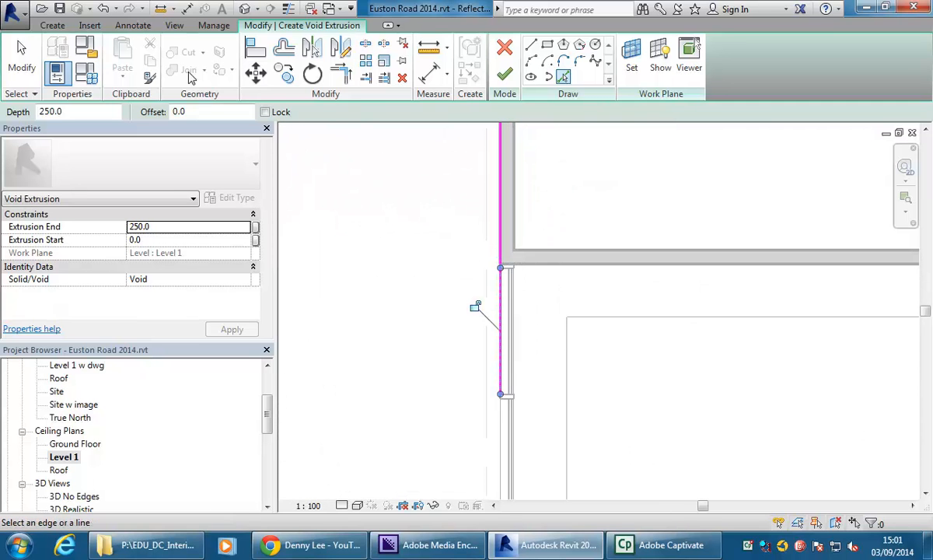
middle_click_drag(454, 378, 583, 334)
middle_click_drag(553, 418, 562, 328)
scroll(563, 327, "up", 1)
left_click(542, 386)
- Pick void sketch lines on the inner edges of the angled corner curtain wall and the adjoining curtain wall along grid 1
scroll(513, 323, "down", 1)
middle_click_drag(521, 337, 834, 365)
middle_click_drag(418, 351, 535, 338)
middle_click_drag(500, 369, 494, 413)
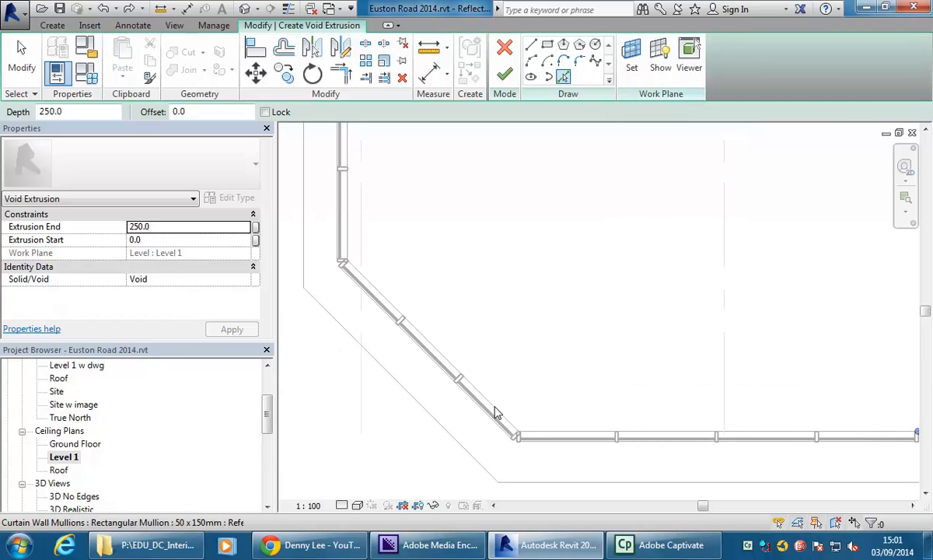
scroll(501, 411, "up", 2)
left_click(493, 415)
scroll(485, 345, "down", 2)
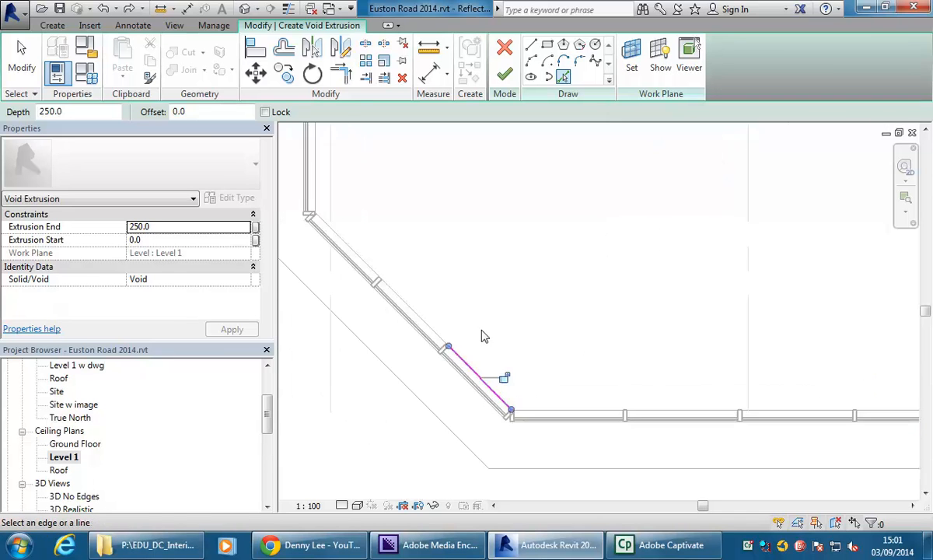
middle_click_drag(454, 302, 508, 459)
left_click(378, 331)
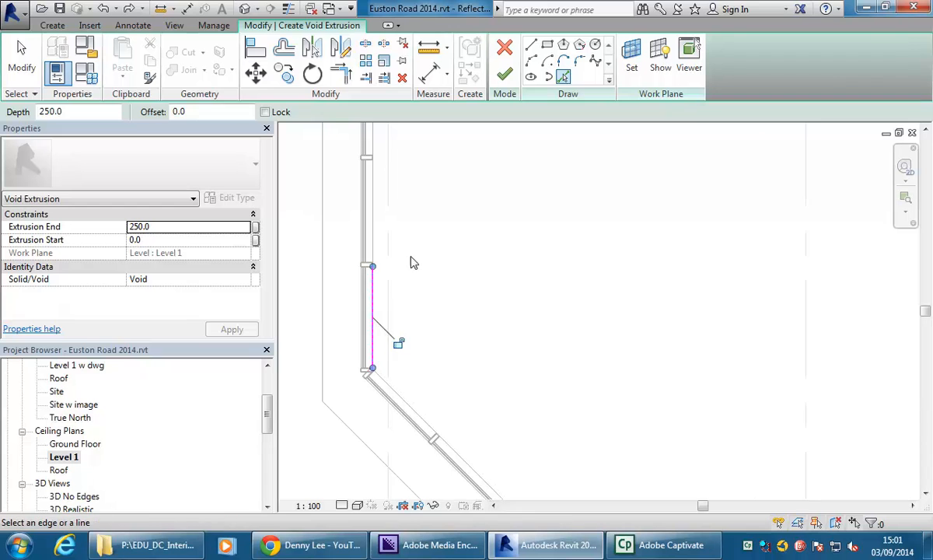
- Pick void sketch lines on the inner edges of the recessed curtain walls near grids C and D and the upper curtain wall along grid 1
middle_click_drag(412, 264, 404, 332)
scroll(404, 332, "down", 4)
middle_click_drag(419, 142, 427, 352)
scroll(433, 354, "down", 1)
scroll(430, 273, "up", 5)
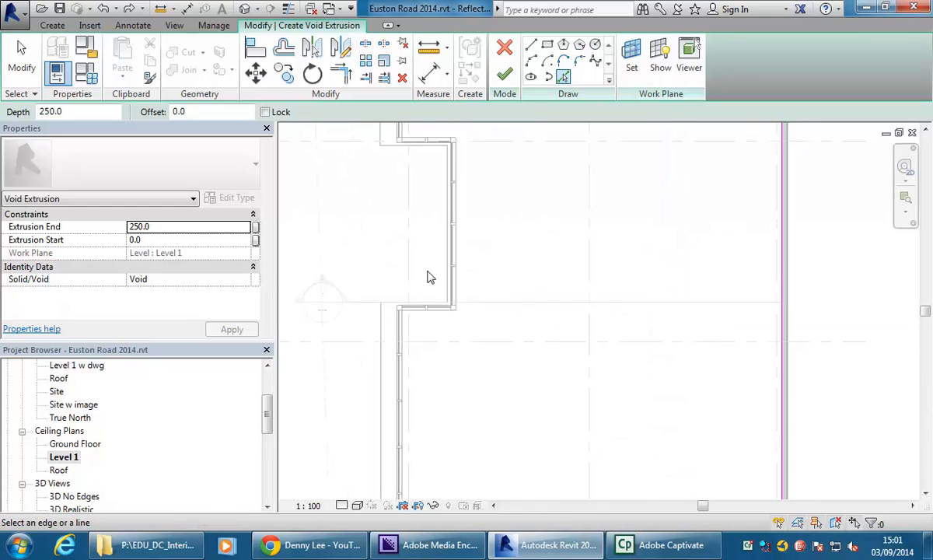
left_click(461, 369)
mouse_move(495, 306)
middle_mouse_down()
mouse_move(535, 292)
mouse_move(470, 238)
middle_mouse_up()
scroll(459, 268, "up", 3)
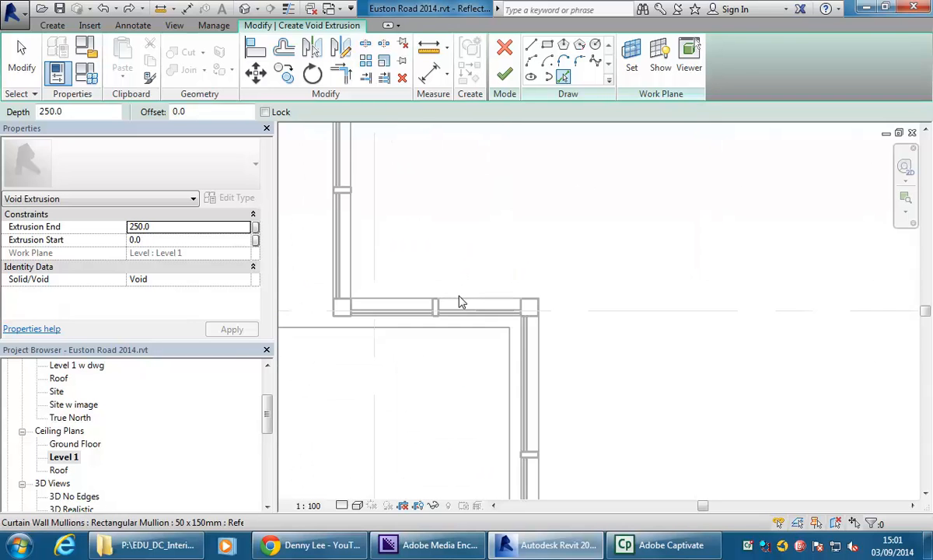
scroll(433, 289, "down", 2)
left_click(402, 280)
scroll(448, 238, "down", 2)
middle_click_drag(451, 282, 418, 410)
scroll(425, 254, "down", 3)
middle_click_drag(433, 258, 373, 290)
scroll(370, 289, "up", 1)
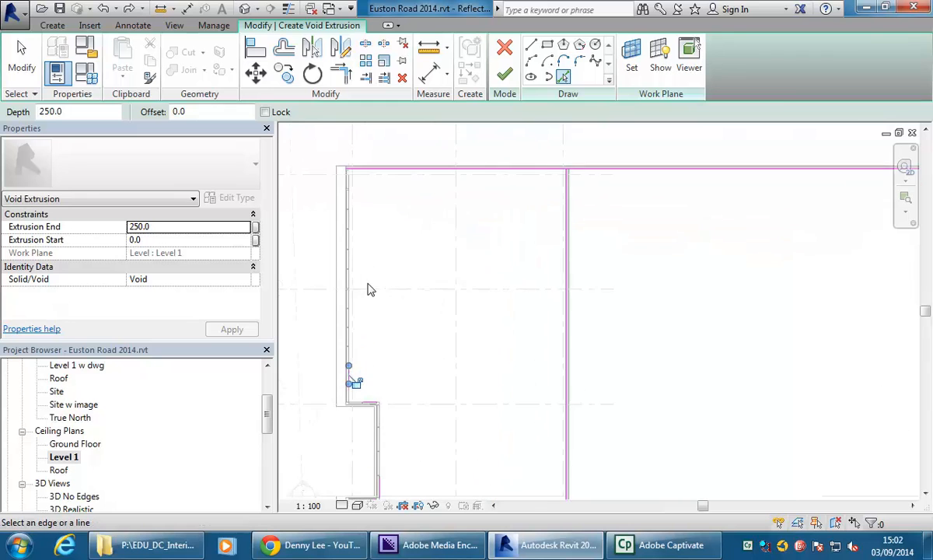
- Trim the sketch line along the upper grid 1 curtain wall into corners with the grid A line and the recess line near grid C
left_click(340, 74)
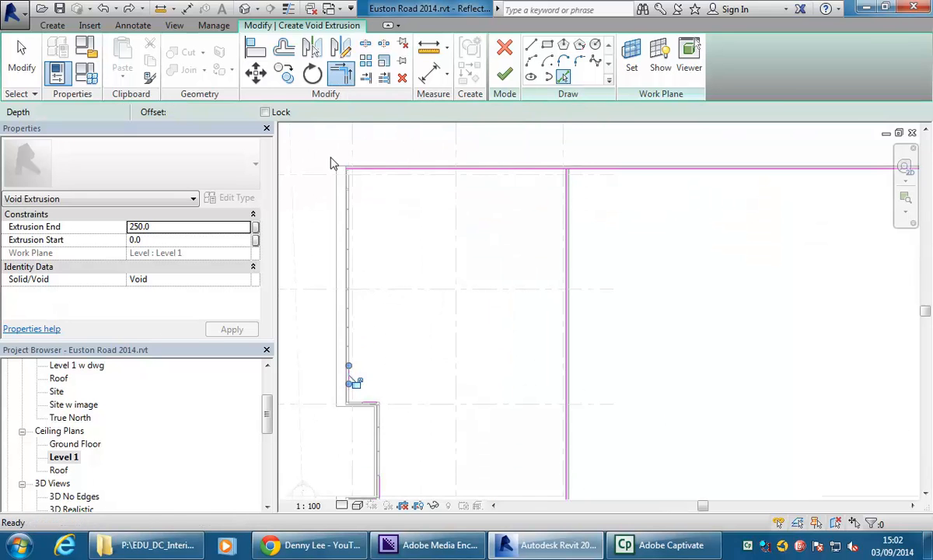
scroll(331, 159, "up", 2)
left_click(428, 187)
scroll(420, 206, "down", 2)
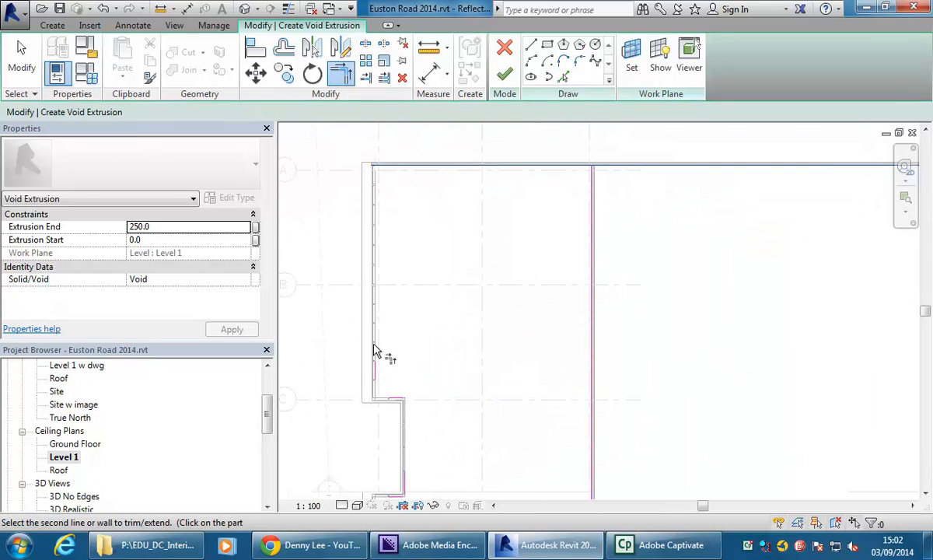
scroll(379, 385, "up", 2)
left_click(415, 424)
middle_click_drag(417, 396, 381, 237)
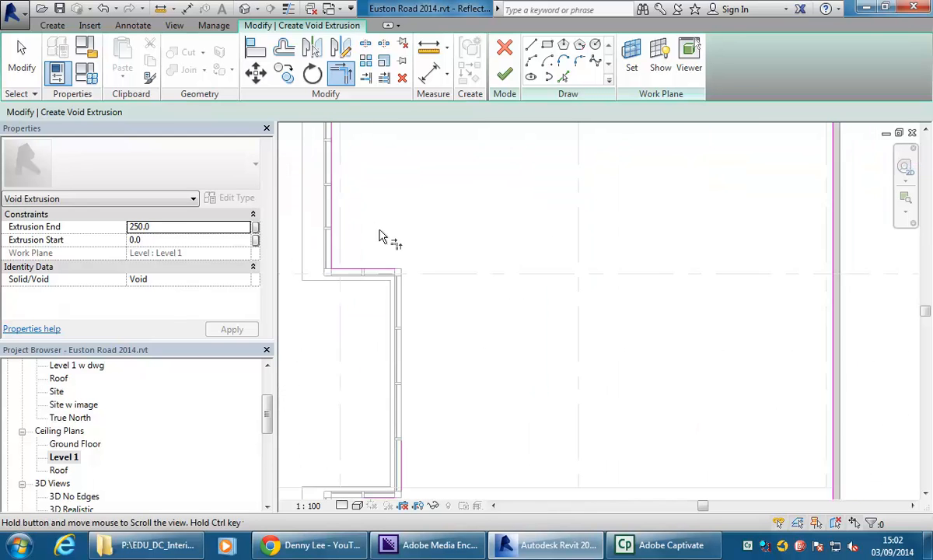
- Trim the recess sketch lines into corners with each other and with the lower grid 1 curtain wall line
left_click(375, 271)
scroll(392, 280, "down", 2)
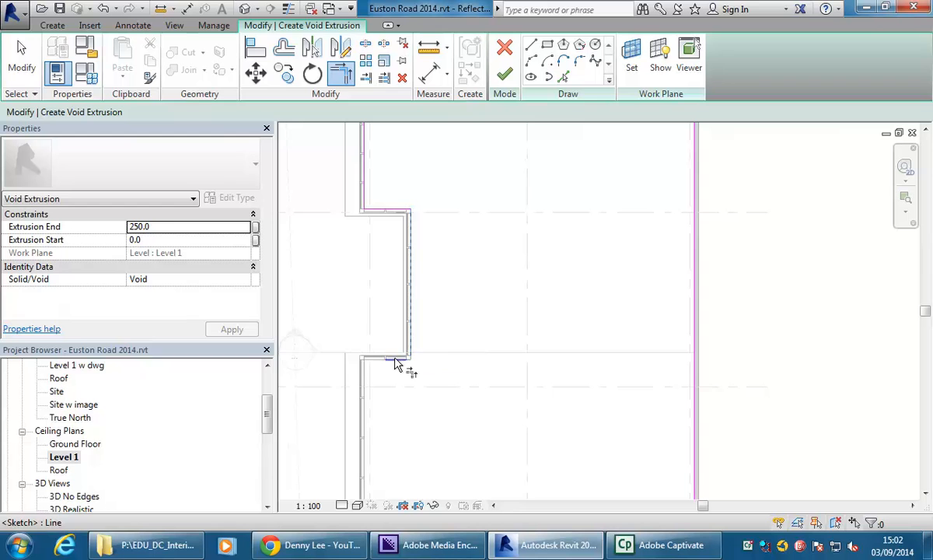
mouse_move(392, 366)
middle_mouse_down()
mouse_move(414, 304)
mouse_move(406, 303)
mouse_move(395, 229)
middle_mouse_up()
left_click(420, 295)
scroll(420, 297, "down", 2)
left_click(377, 410)
- Trim the sketch lines around the angled corner curtain wall and along the building's lower end into closed corners up to the grid 3 line
middle_click_drag(406, 376, 420, 314)
scroll(420, 314, "up", 3)
left_click(370, 353)
middle_click_drag(410, 404, 386, 342)
left_click(410, 400)
left_click(415, 408)
left_click(412, 401)
left_click(592, 411)
left_click(669, 251)
- Trim the grid A and grid 3 wall sketch lines to a corner to close the void's boundary loop, and end the trim command
scroll(653, 264, "down", 2)
mouse_move(631, 272)
middle_mouse_down()
mouse_move(565, 350)
mouse_move(556, 428)
middle_mouse_up()
scroll(556, 428, "down", 1)
middle_click_drag(581, 254, 581, 385)
scroll(558, 236, "up", 4)
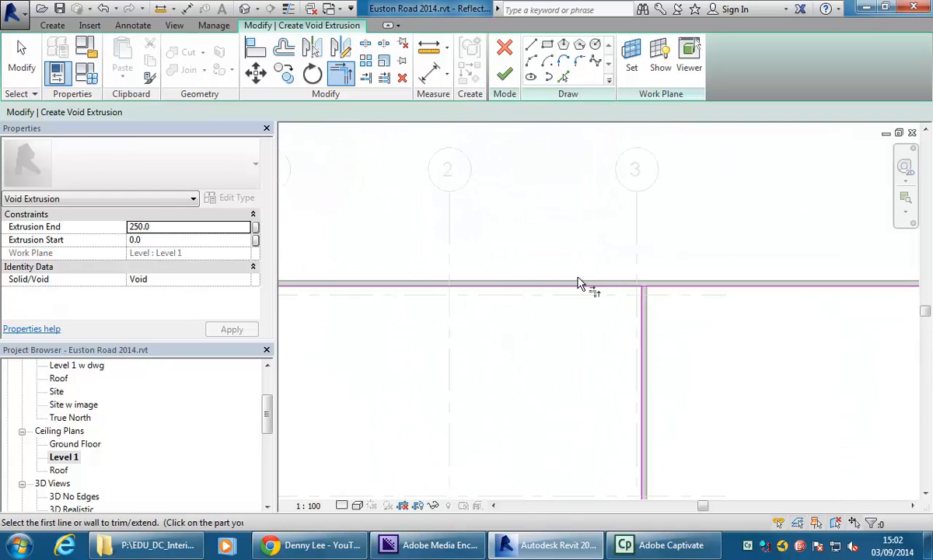
scroll(509, 320, "down", 5)
middle_click_drag(509, 320, 534, 185)
scroll(533, 236, "down", 4)
middle_click_drag(533, 236, 502, 193)
scroll(498, 236, "up", 1)
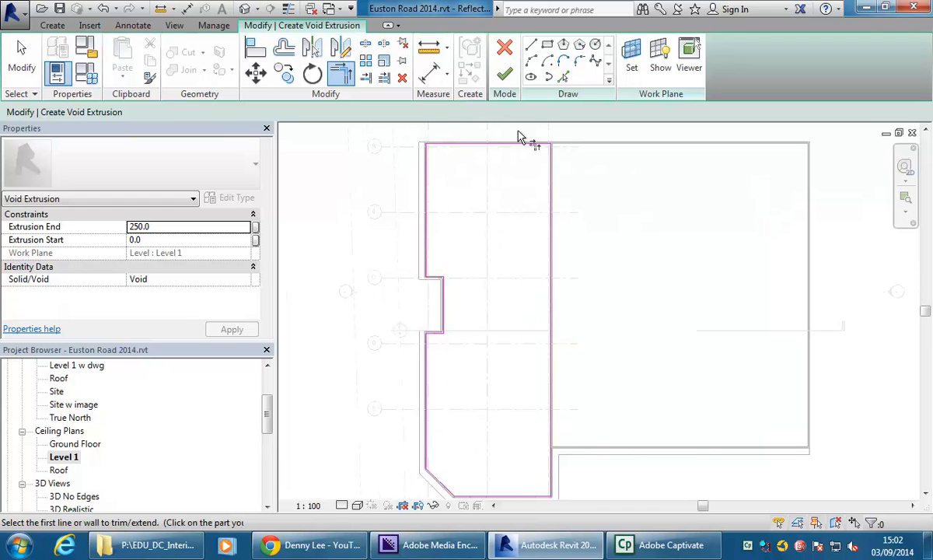
mouse_move(523, 330)
middle_mouse_down()
mouse_move(485, 323)
mouse_move(521, 341)
mouse_move(502, 356)
middle_mouse_up()
scroll(490, 325, "down", 2)
middle_click_drag(558, 309, 539, 311)
scroll(532, 298, "up", 1)
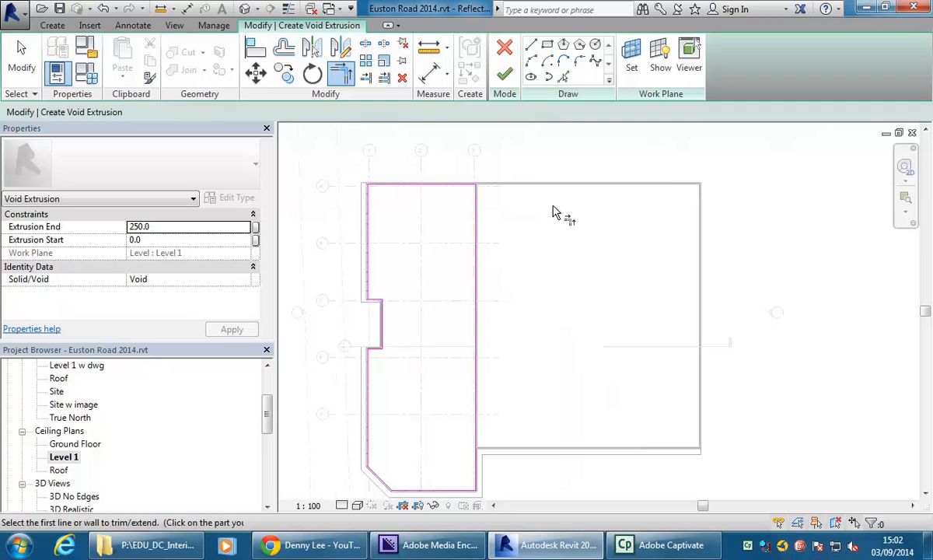
right_click(546, 154)
left_click(554, 155)
right_click(550, 159)
- Set the void extrusion's work plane to Level : Roof
middle_click_drag(530, 182, 547, 182)
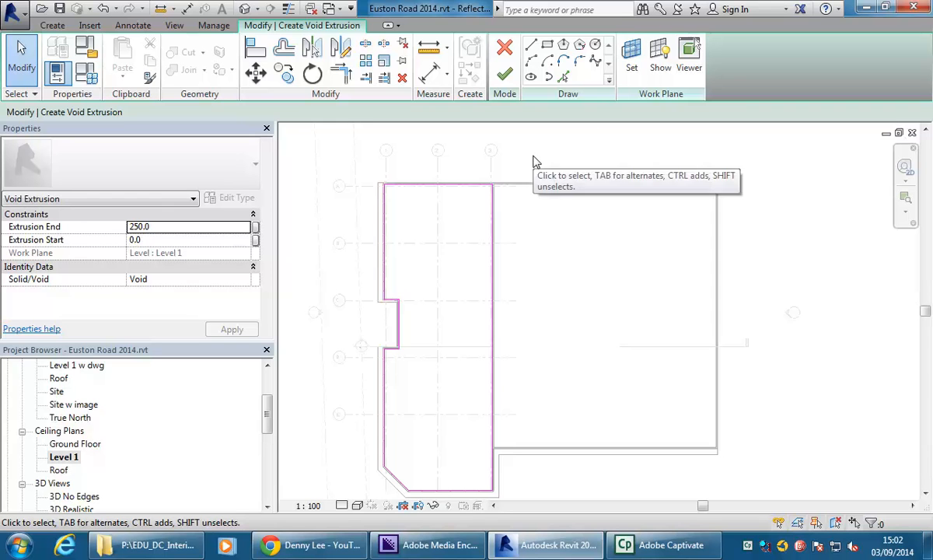
middle_click_drag(533, 163, 541, 162)
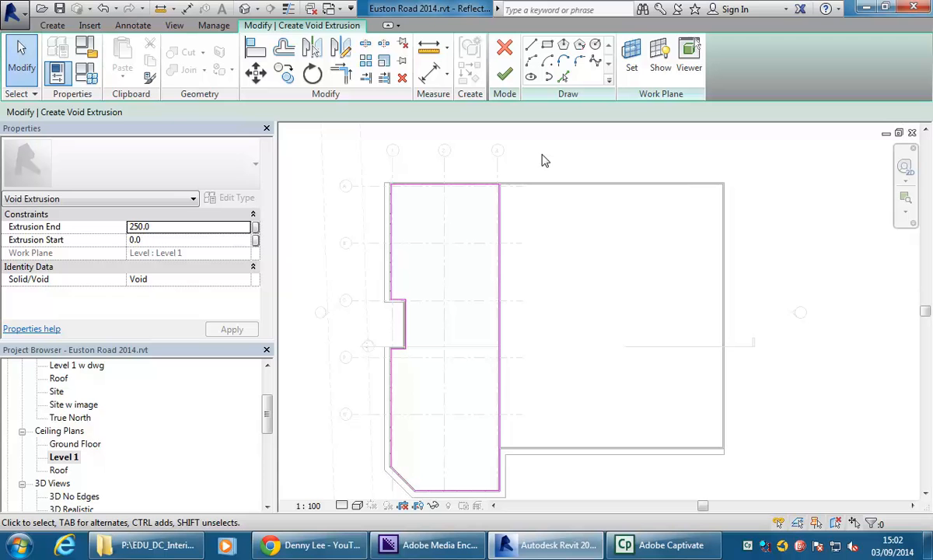
left_click(632, 62)
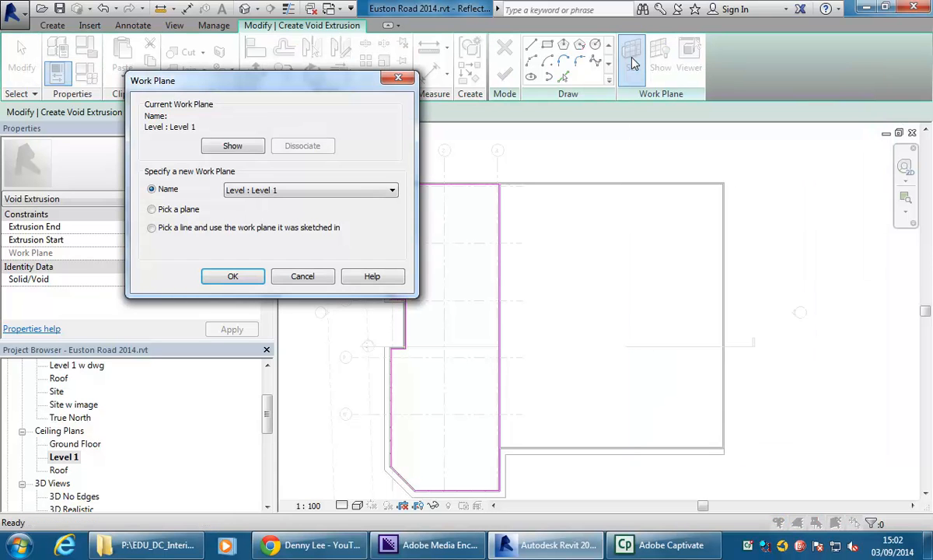
left_click(334, 189)
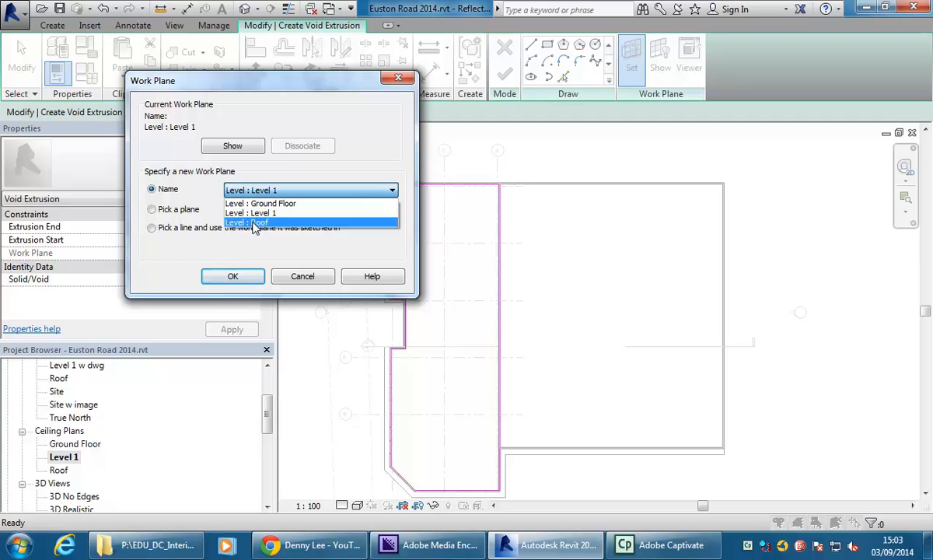
left_click(255, 223)
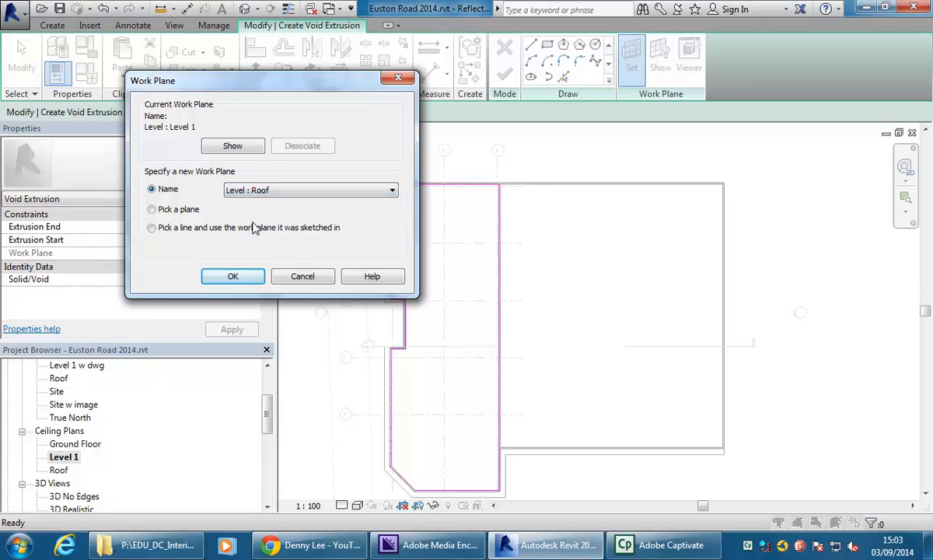
left_click(233, 277)
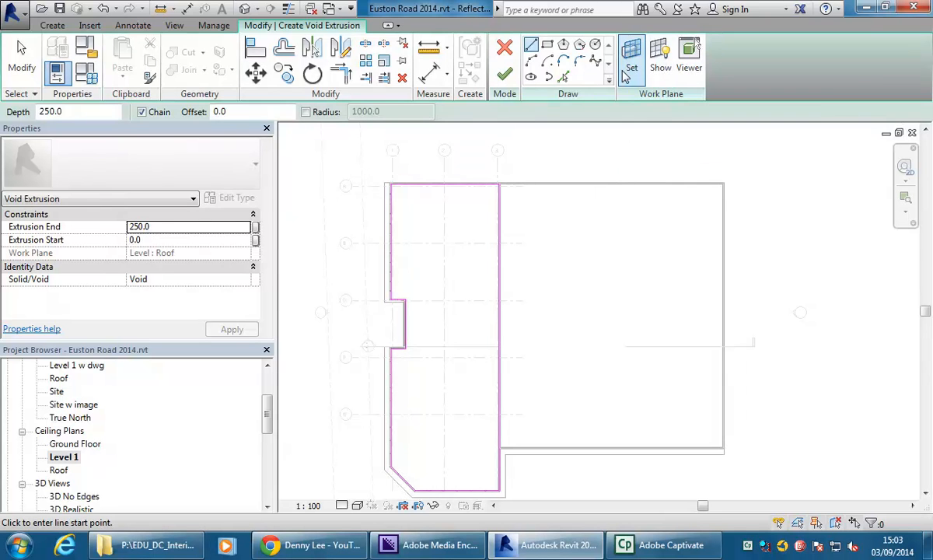
- Review the named work plane assigned to the void extrusion sketch
left_click(631, 53)
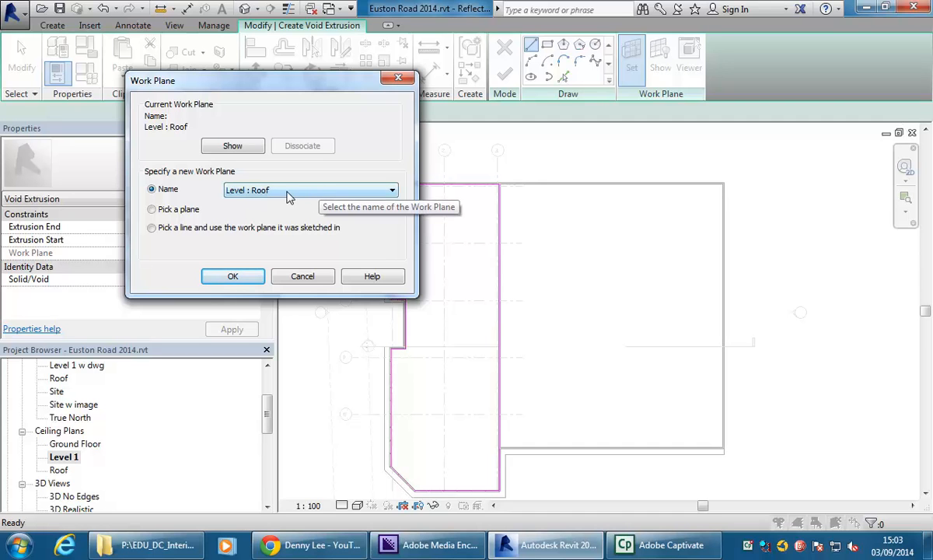
left_click(250, 277)
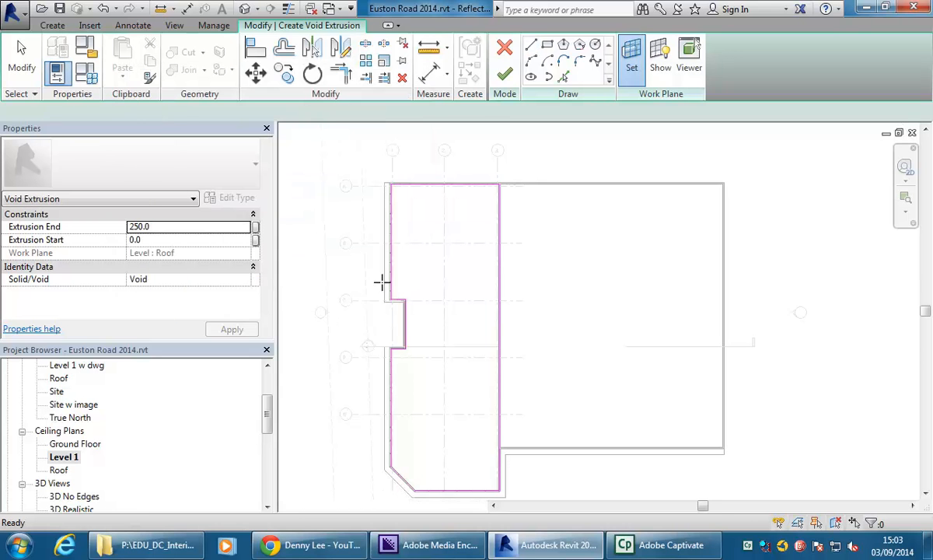
left_click(639, 71)
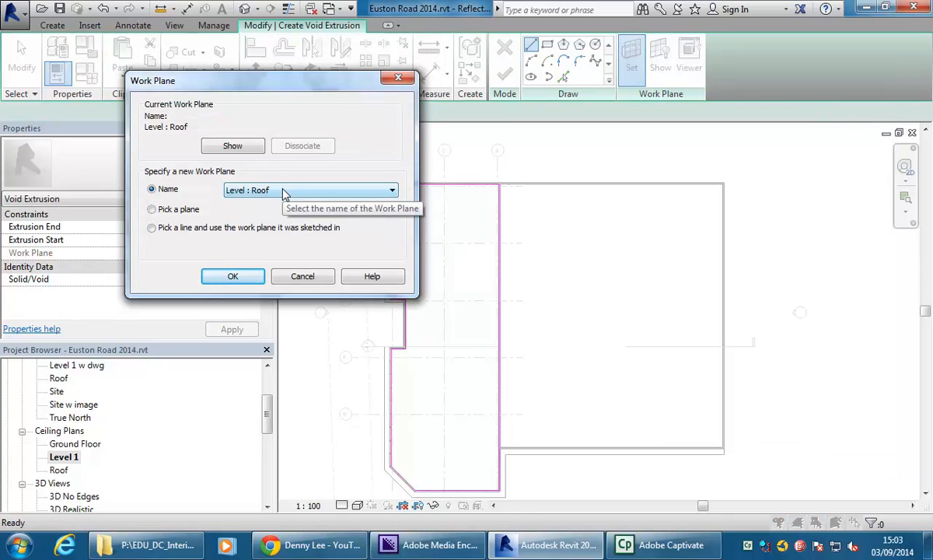
left_click(239, 276)
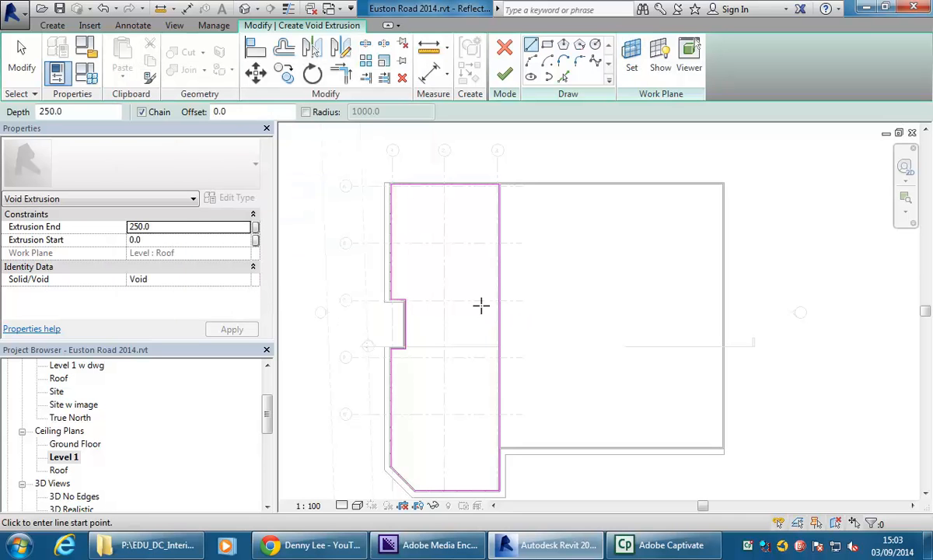
- Set the void's Extrusion End to 200 and apply it
left_click(176, 227)
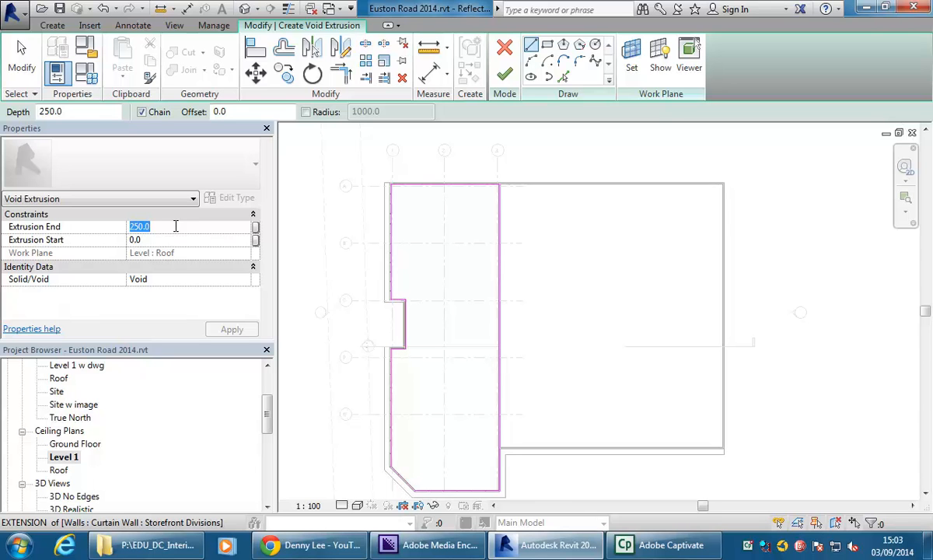
type("200")
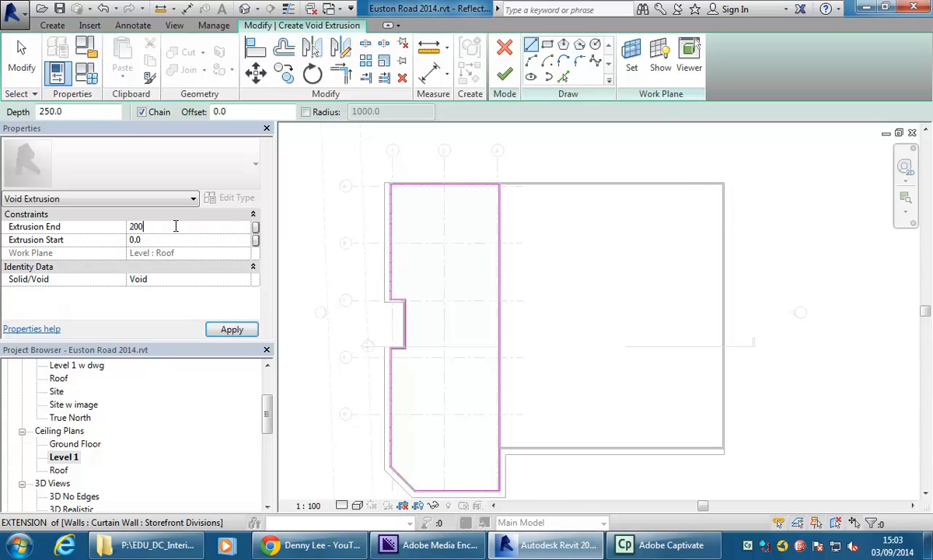
left_click(230, 331)
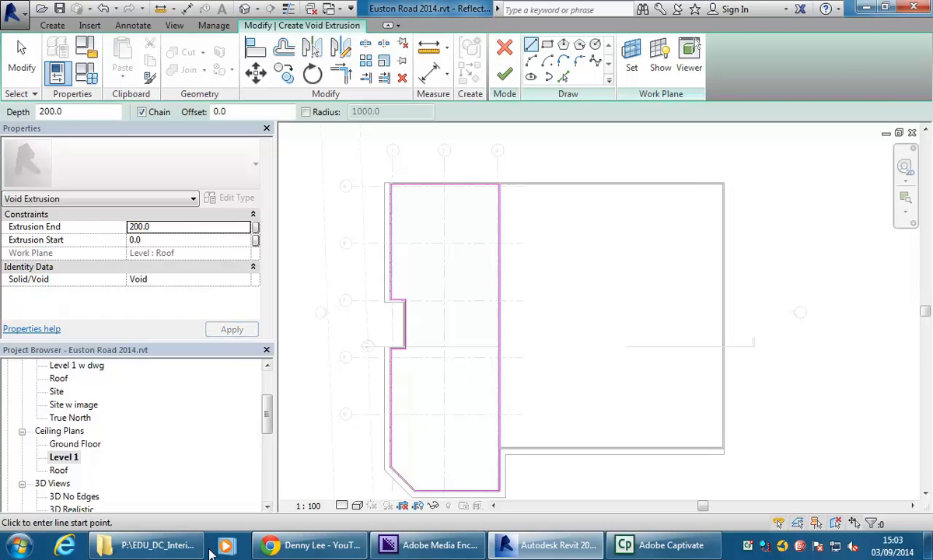
- Switch to Windows Explorer and open the Site Photo Euston Rd Alexandria folder inside BD2 IDST204A Modelling
left_click(170, 549)
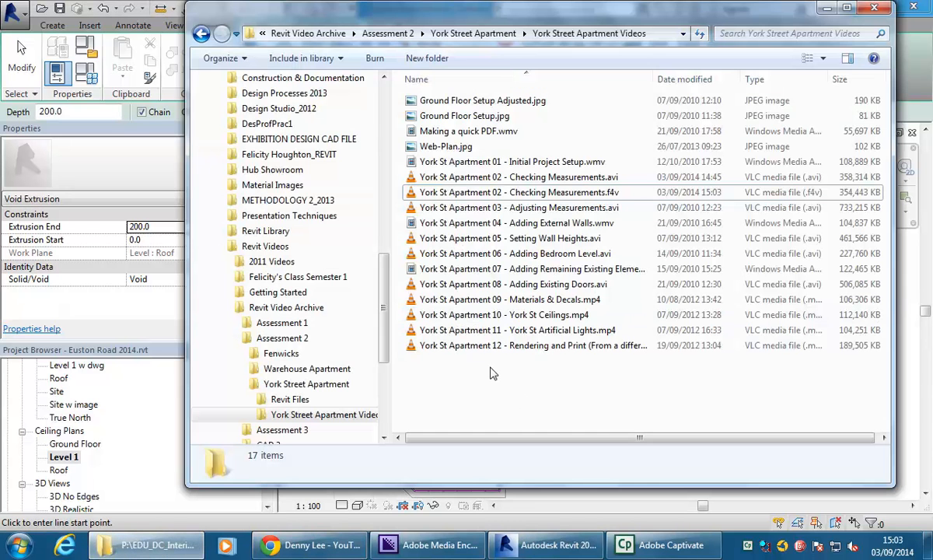
left_click(300, 34)
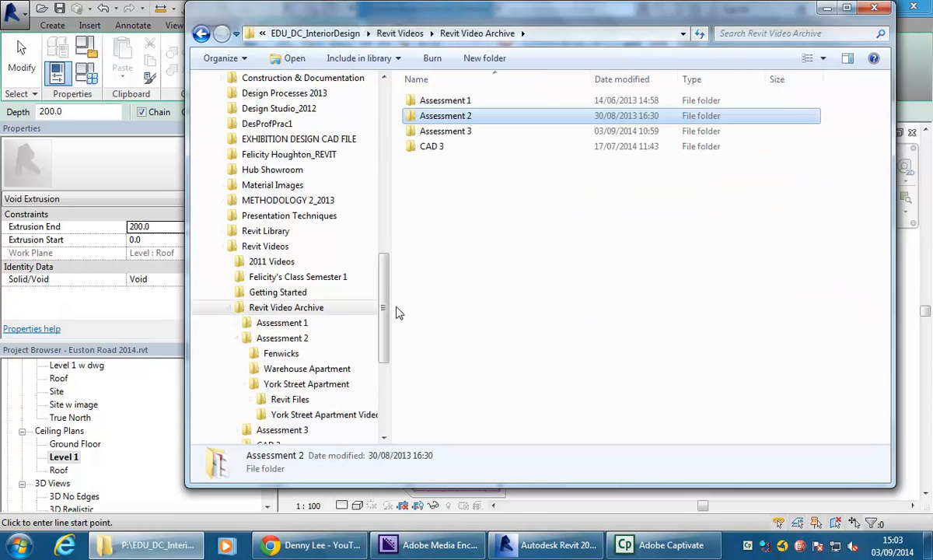
scroll(396, 312, "up", 7)
left_click(253, 368)
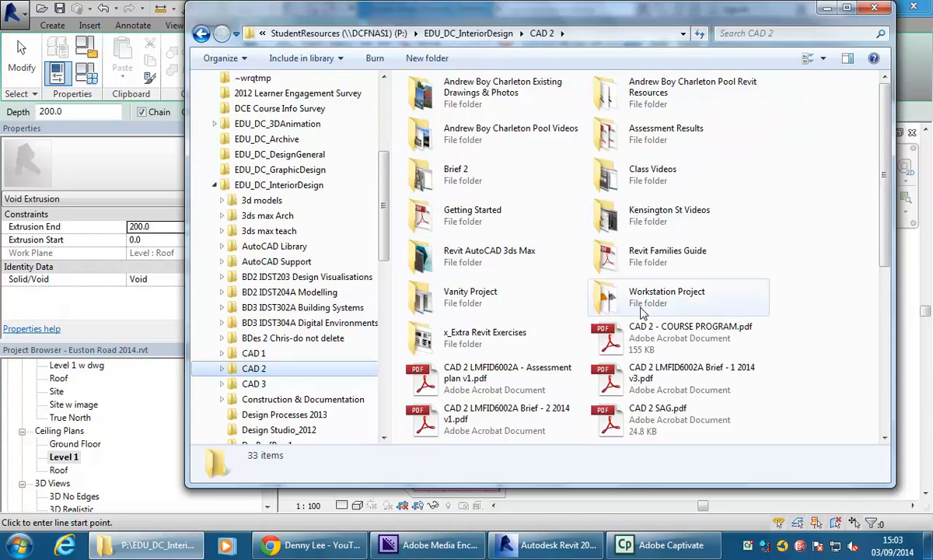
left_click(256, 292)
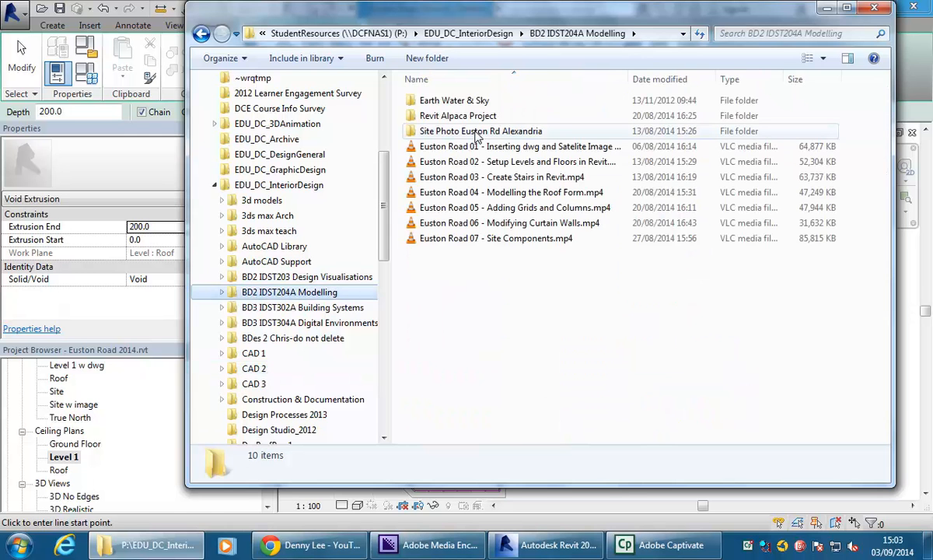
double_click(478, 134)
- Open image2.jpg in Windows Photo Viewer, browse the site photos through image8.jpg, and return to the Revit model
left_click(430, 104)
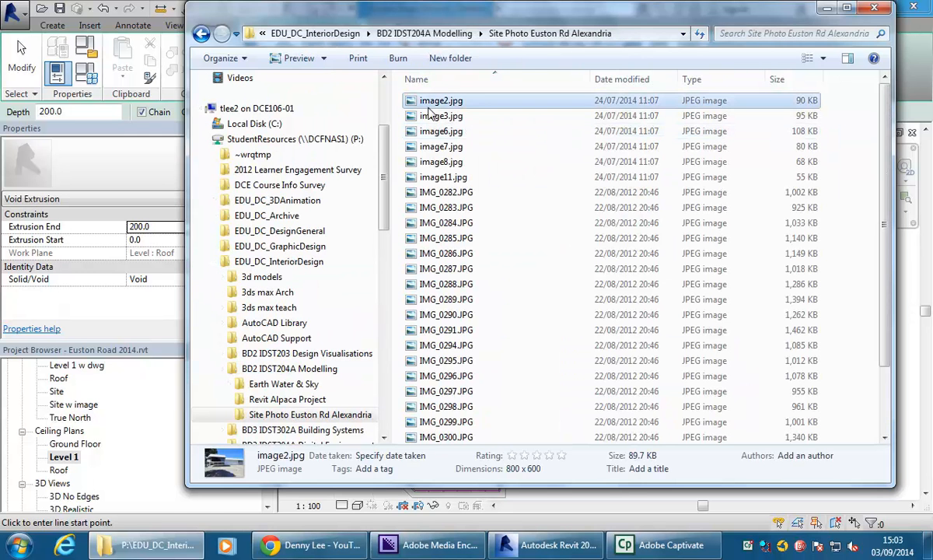
right_click(430, 110)
mouse_move(474, 257)
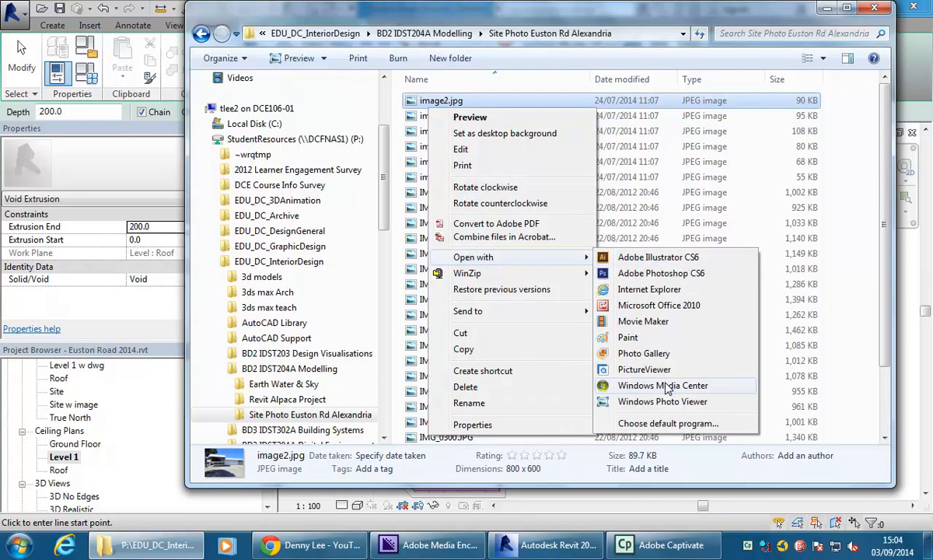
left_click(661, 401)
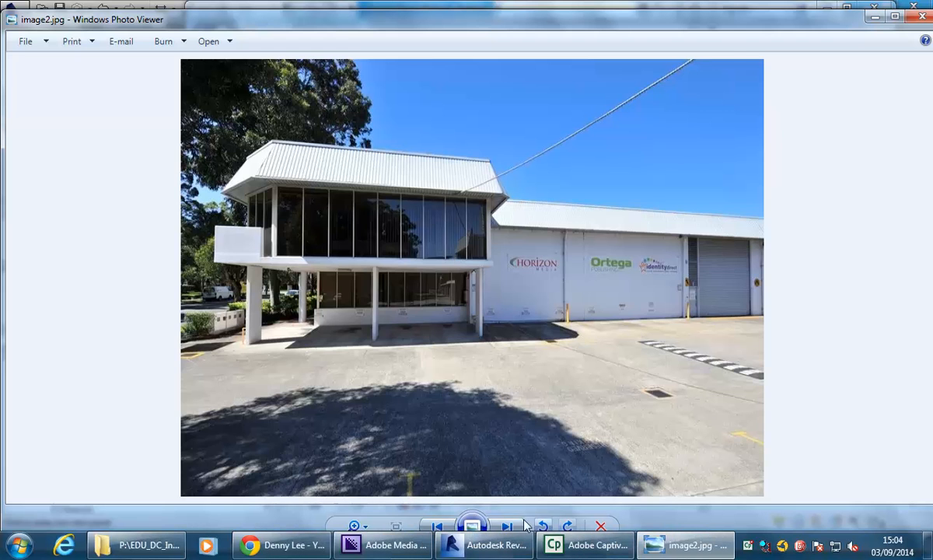
left_click(509, 526)
left_click(509, 526)
left_click(511, 527)
left_click(510, 527)
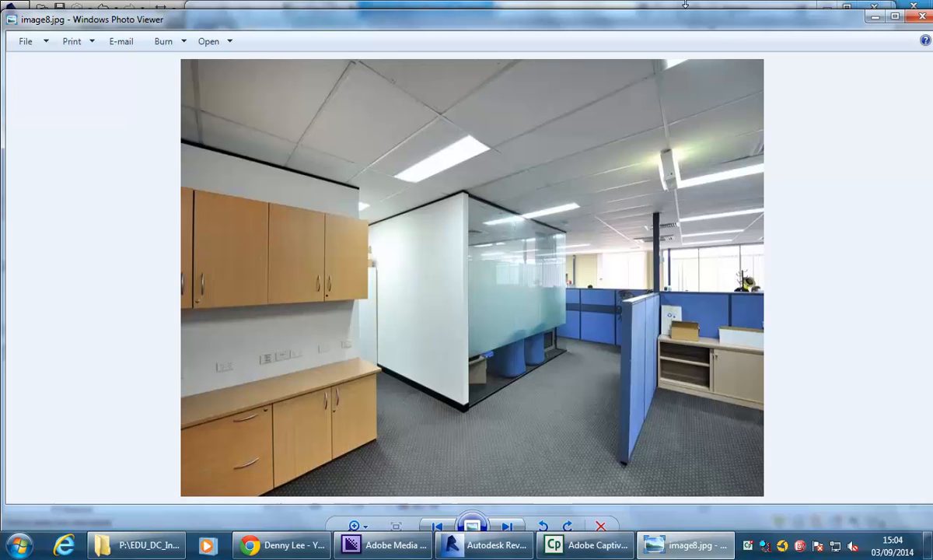
left_click(873, 19)
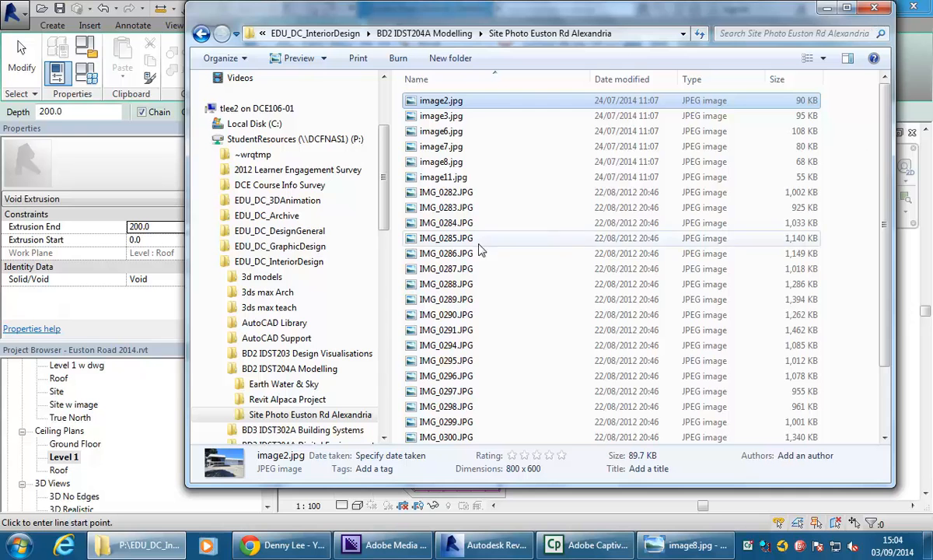
left_click(827, 10)
- Set the void's Extrusion End to 400, apply it, and finish the void extrusion sketch
middle_click_drag(444, 206, 463, 211)
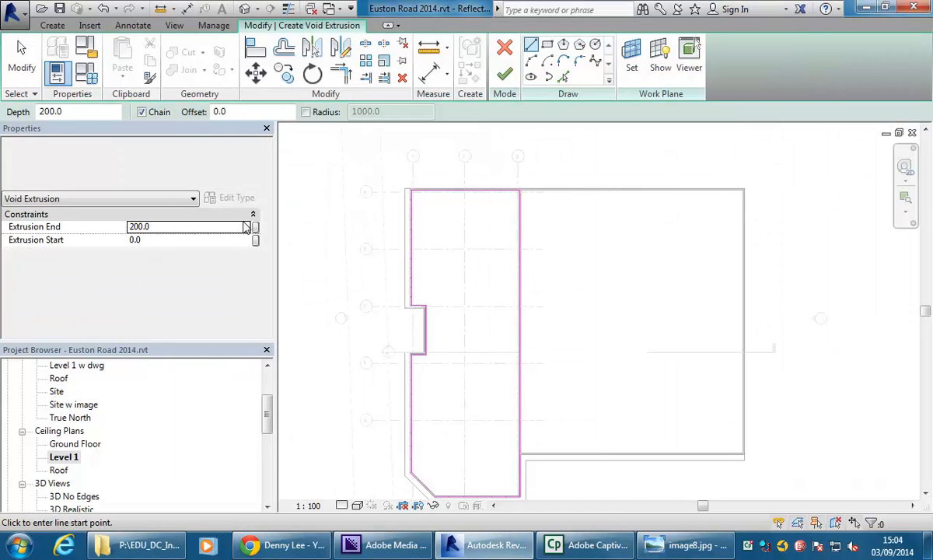
left_click(182, 226)
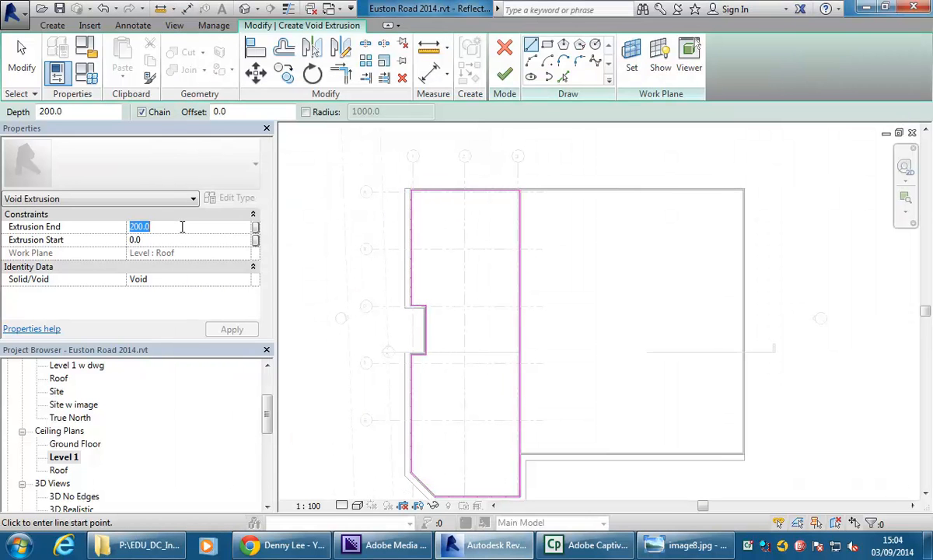
type("400")
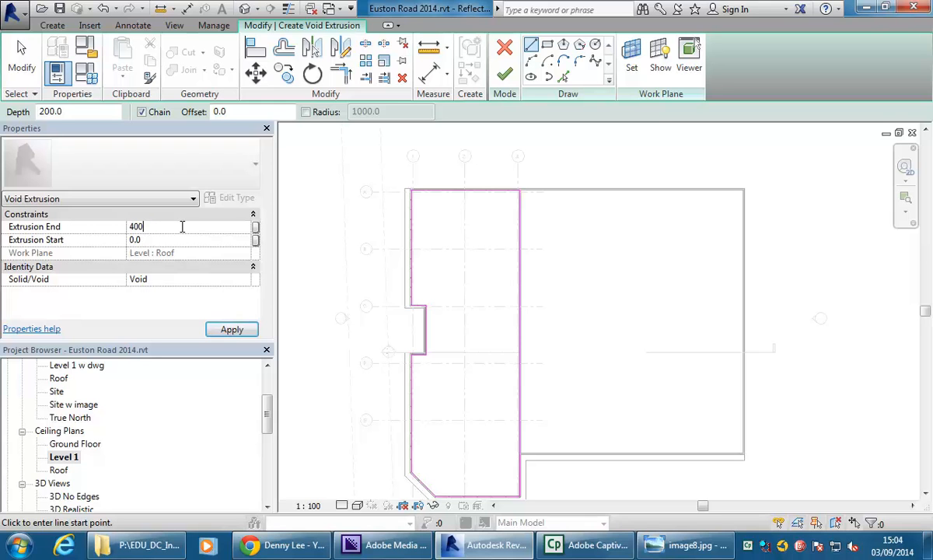
left_click(230, 329)
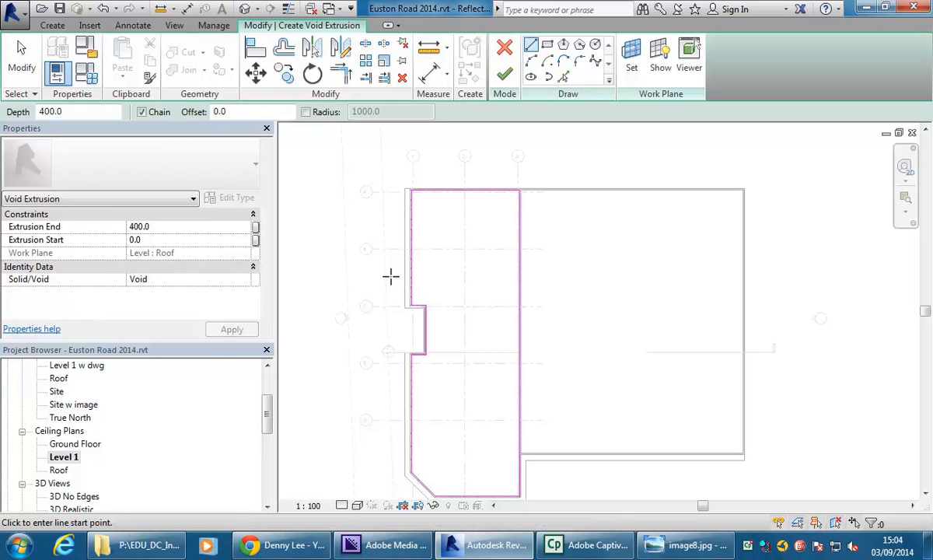
left_click(504, 74)
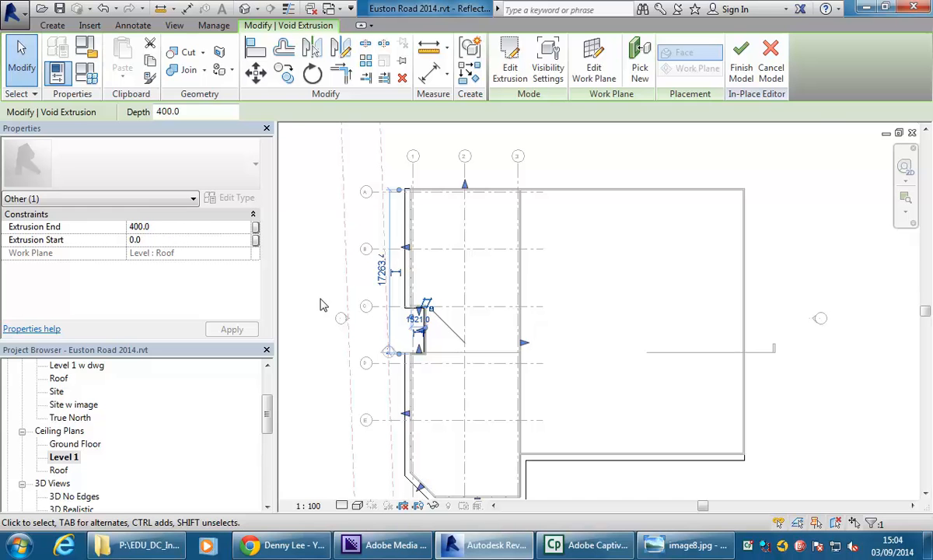
- Open the Section 1 view and set the void extrusion's Extrusion End to 800, then deselect the void
middle_click_drag(324, 307, 350, 279)
left_click_drag(265, 416, 266, 462)
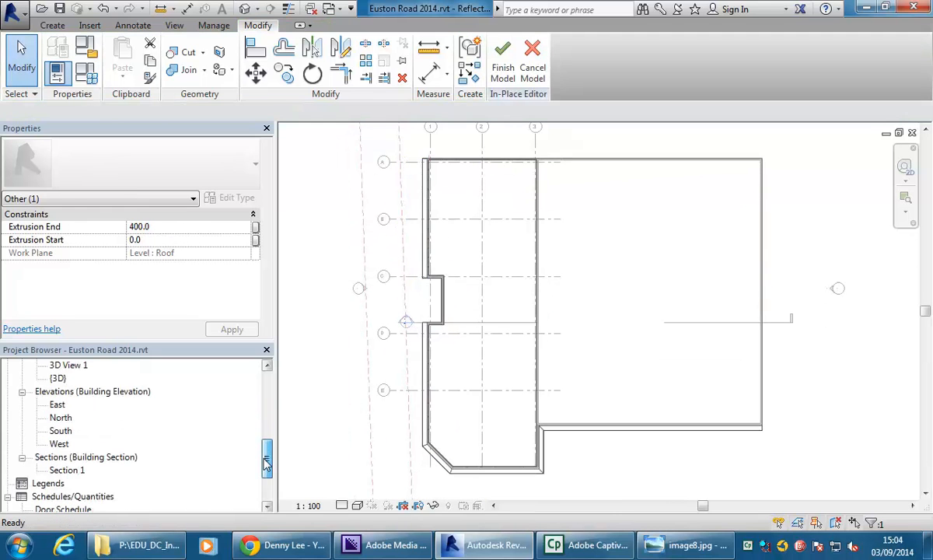
double_click(77, 471)
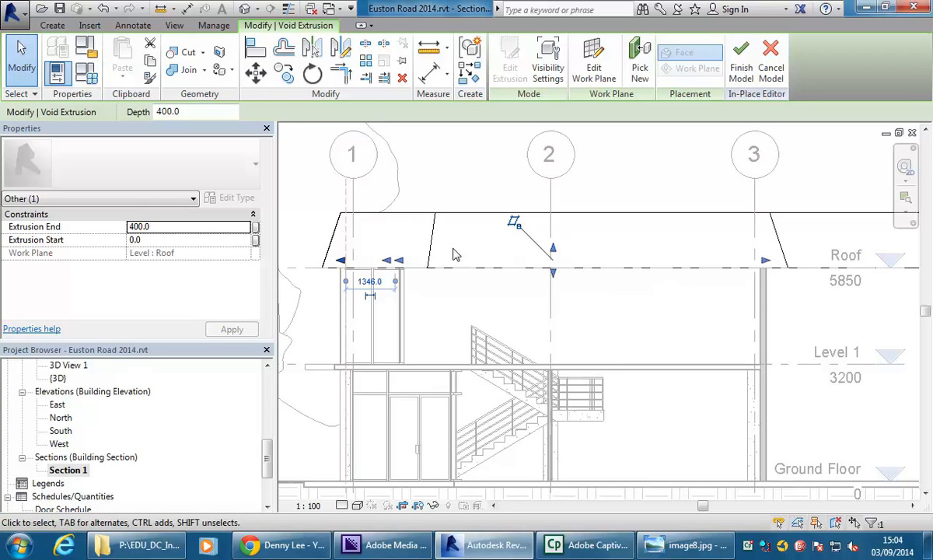
left_click(211, 226)
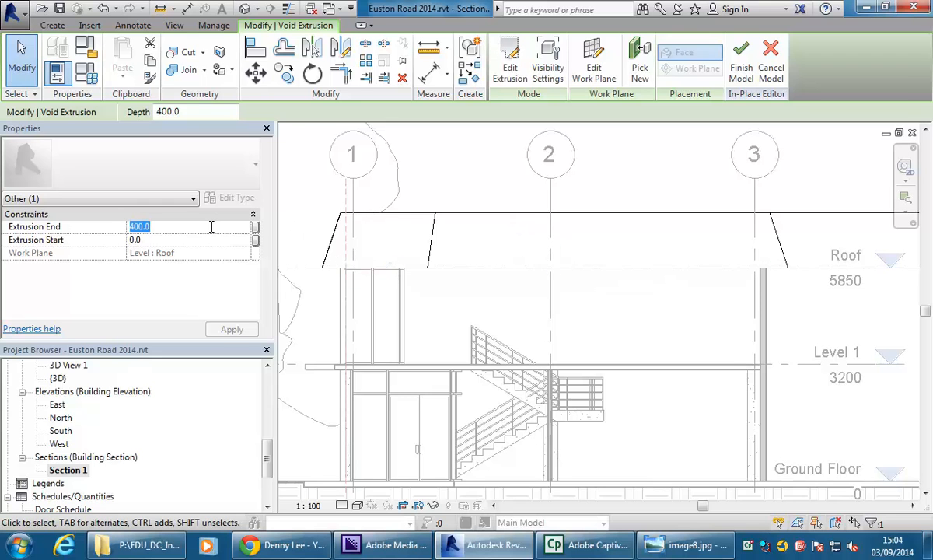
type("8000")
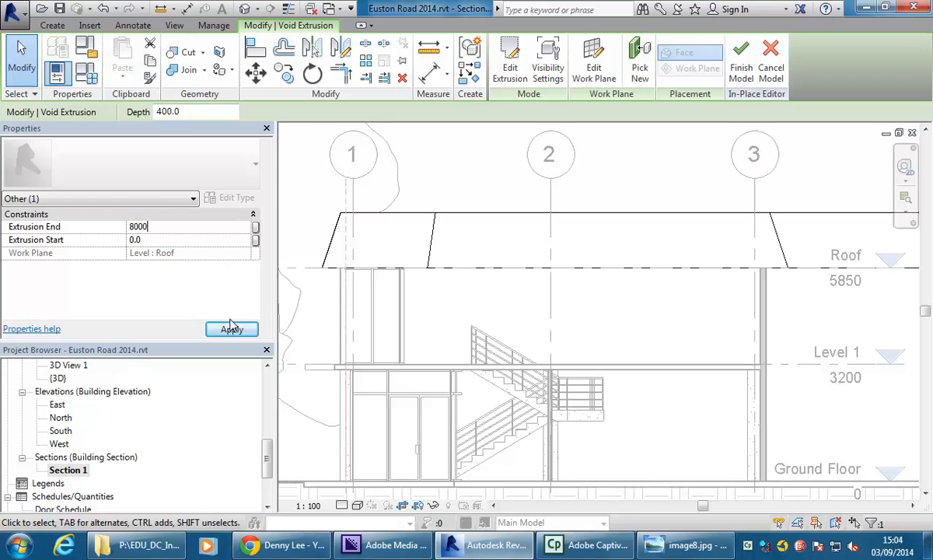
key("BackSpace")
left_click(223, 332)
key("Escape")
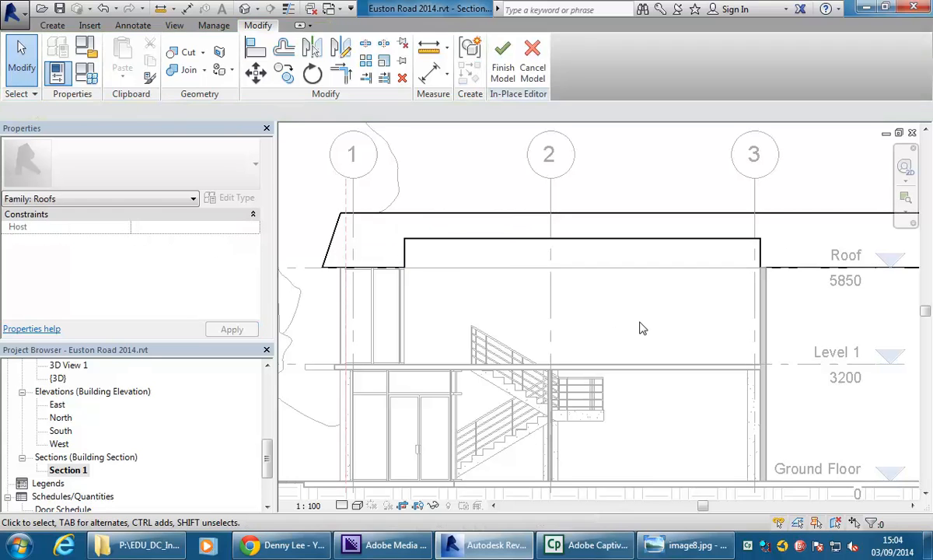
- Check the hollowed parapet roof in section and finish the in-place model
scroll(400, 204, "up", 3)
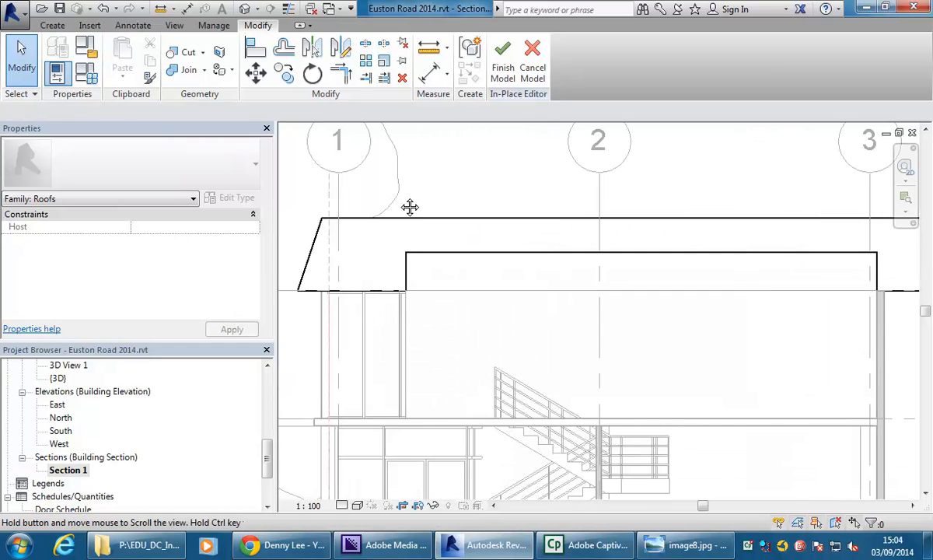
scroll(373, 289, "down", 3)
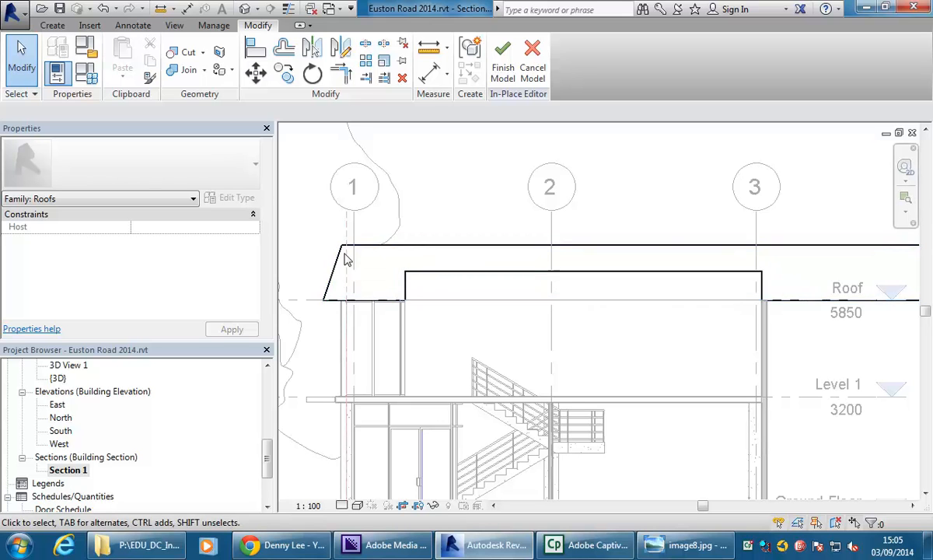
left_click_drag(266, 463, 268, 401)
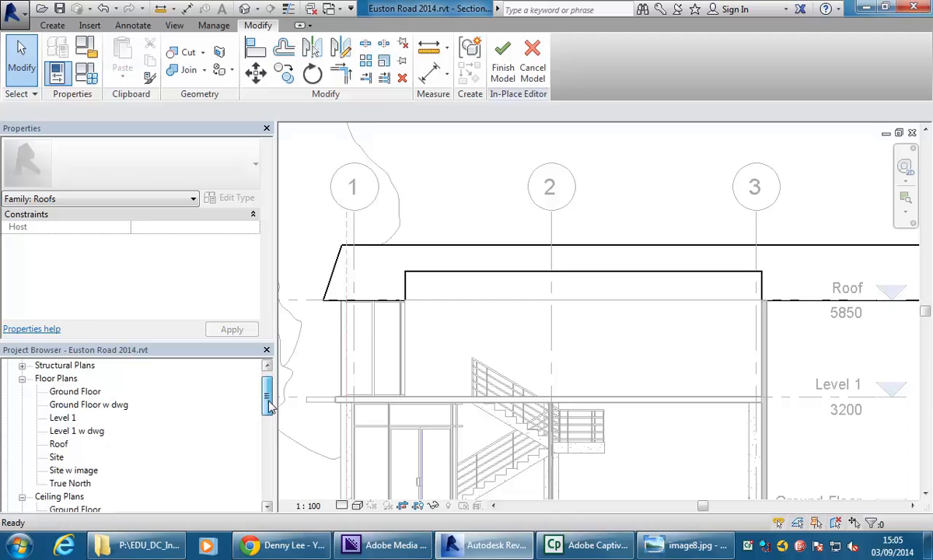
left_click(503, 68)
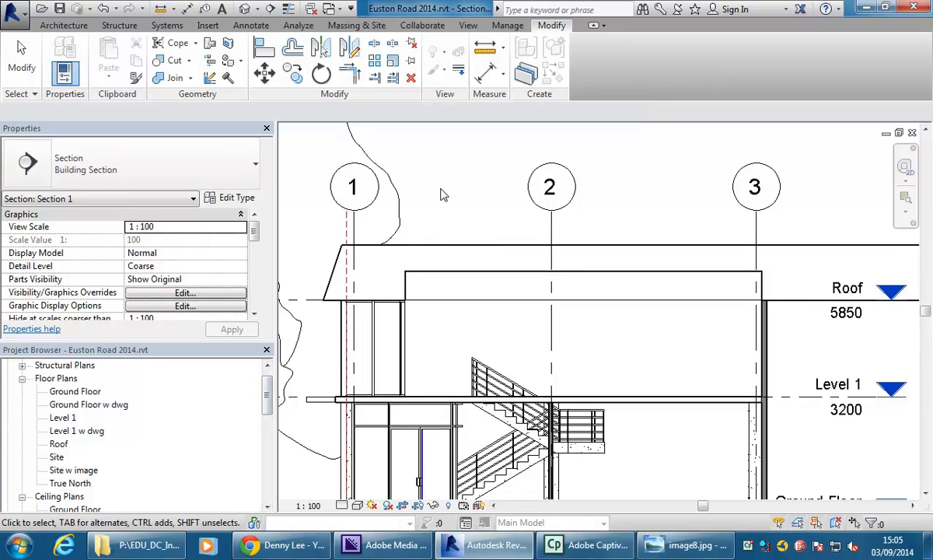
middle_click_drag(441, 194, 459, 186)
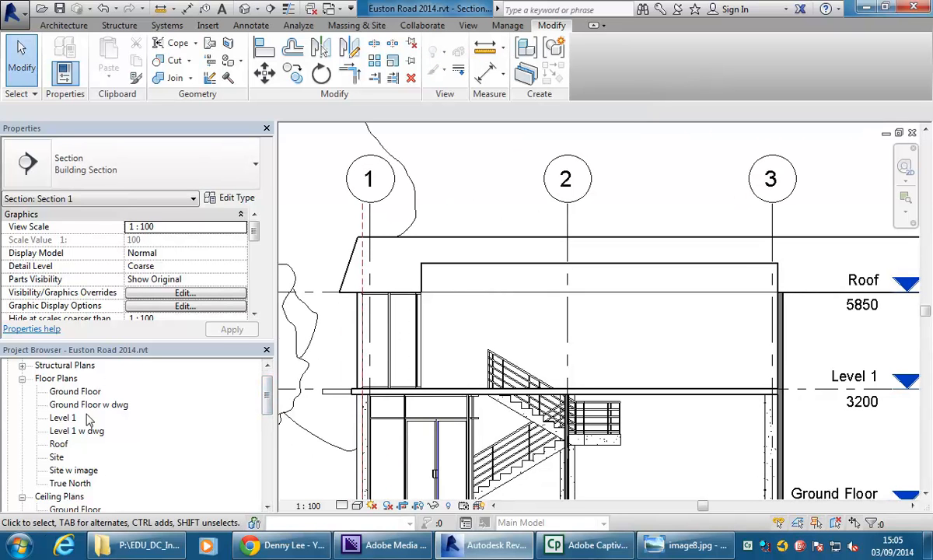
- Open the Level 1 ceiling plan and frame the whole building
left_click_drag(267, 395, 267, 420)
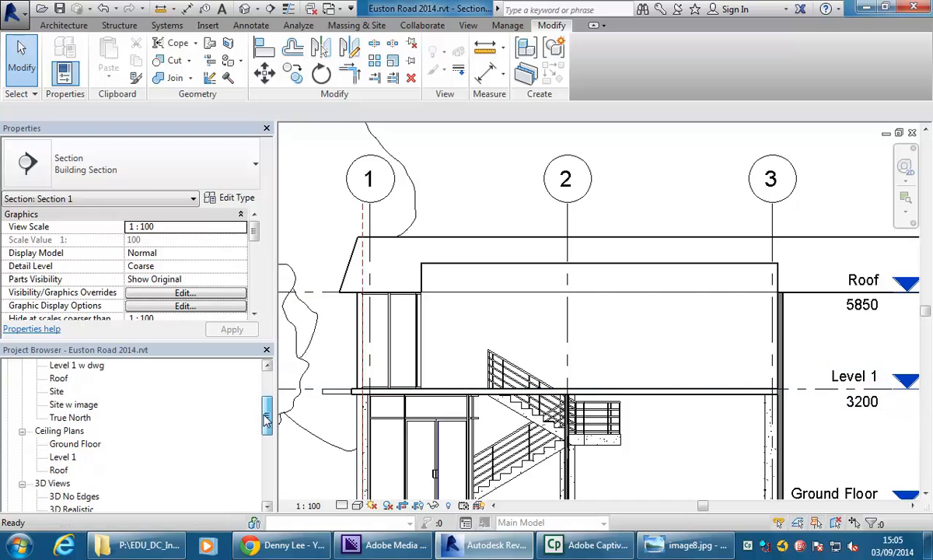
double_click(64, 458)
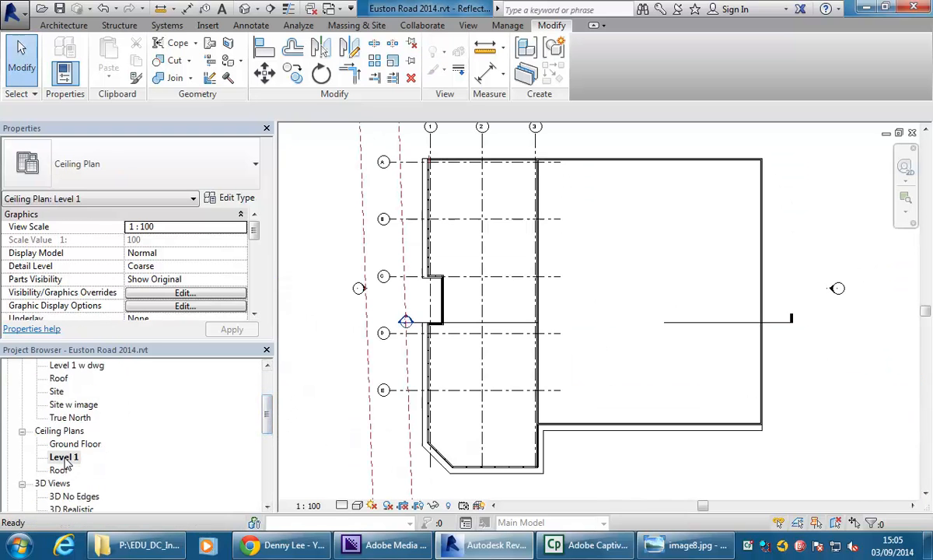
middle_click_drag(509, 255, 493, 260)
scroll(549, 262, "down", 1)
middle_click_drag(561, 273, 542, 279)
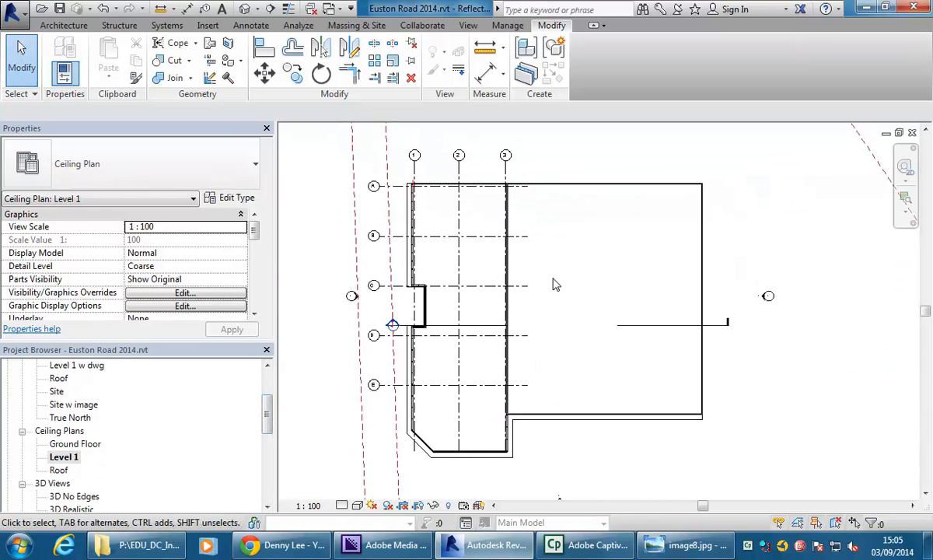
scroll(556, 284, "up", 1)
- Start a Plain compound ceiling and examine the wall boundary detected by Automatic Ceiling between grids 1 and 3
left_click(74, 27)
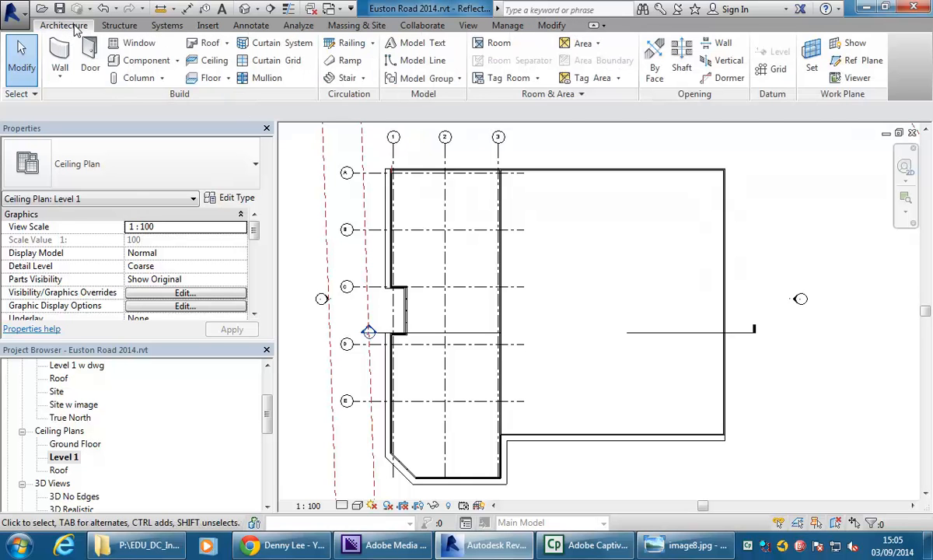
left_click(210, 62)
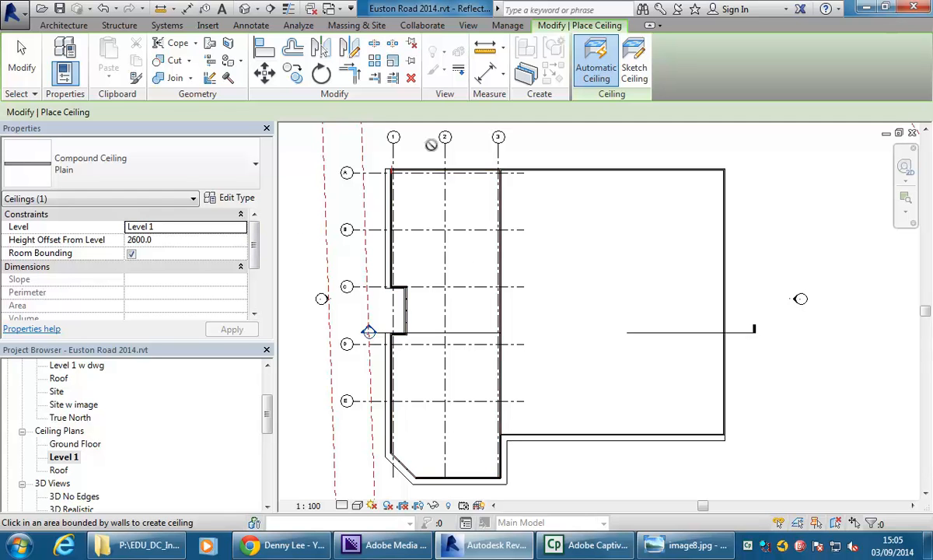
scroll(459, 259, "up", 3)
scroll(529, 262, "down", 1)
middle_click_drag(530, 263, 491, 158)
scroll(435, 233, "up", 3)
scroll(456, 292, "down", 2)
middle_click_drag(456, 293, 477, 175)
scroll(454, 286, "down", 1)
scroll(478, 381, "up", 5)
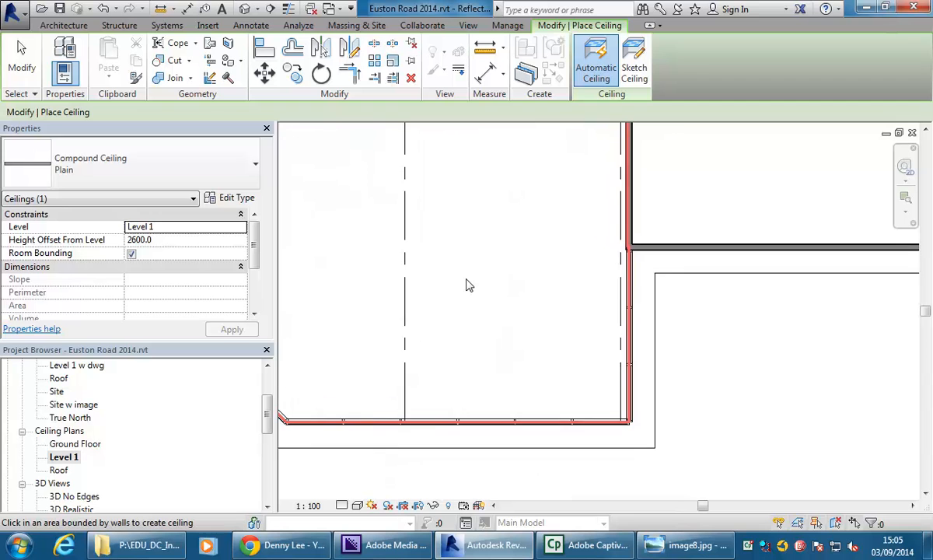
scroll(469, 273, "down", 6)
middle_click_drag(476, 231, 497, 367)
scroll(482, 327, "up", 1)
scroll(479, 295, "down", 1)
middle_click_drag(480, 293, 476, 357)
scroll(456, 256, "down", 1)
middle_click_drag(465, 264, 465, 294)
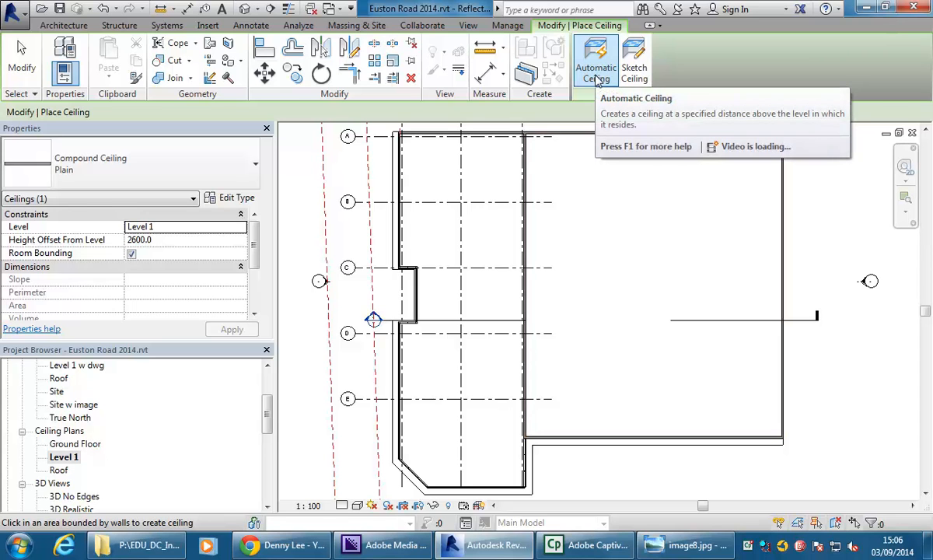
- Switch to Sketch Ceiling and set the ceiling's level to Roof with a height offset of 0
left_click(636, 68)
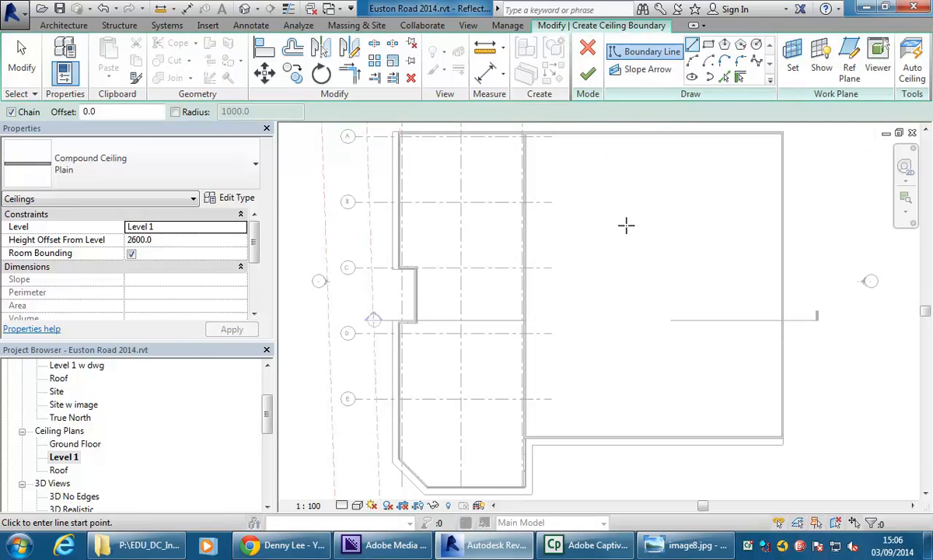
left_click(149, 228)
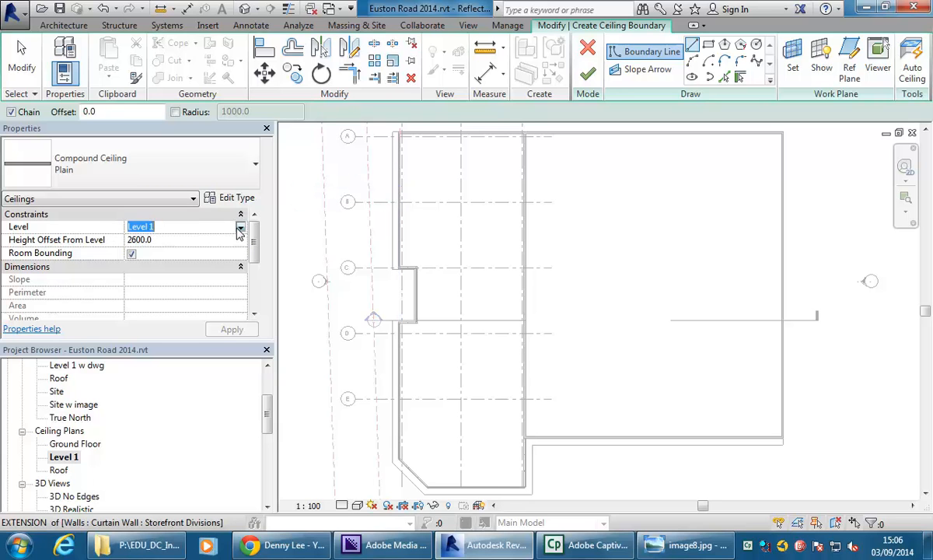
left_click(240, 227)
left_click(136, 262)
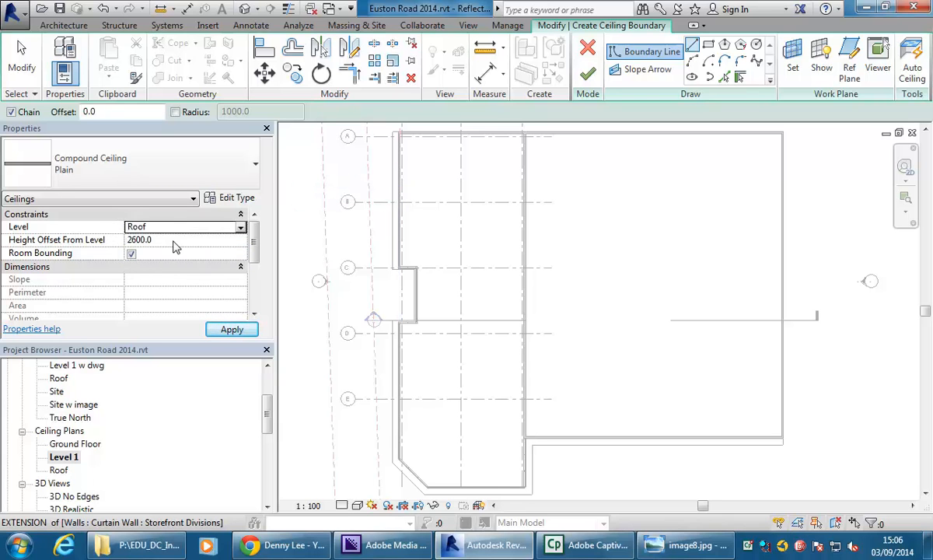
left_click(175, 241)
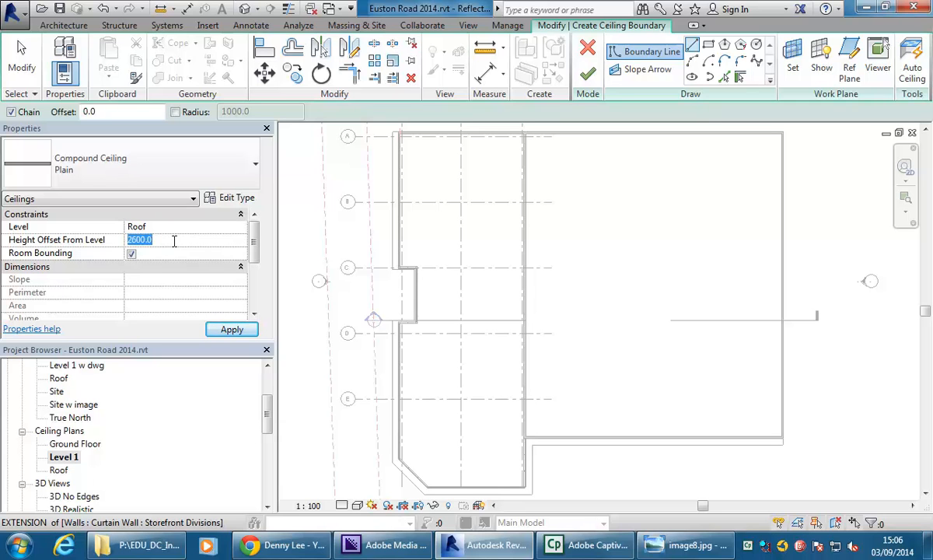
type("0")
key("Return")
- Create ceiling boundary lines with Pick Walls from the wall along grid A and the wall along grid 3
middle_click_drag(471, 184, 546, 229)
scroll(460, 182, "up", 3)
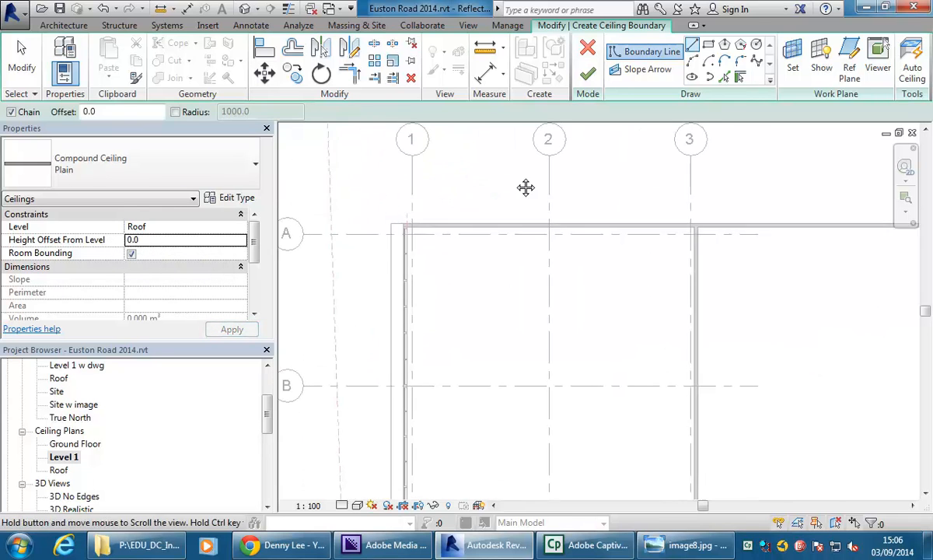
middle_click_drag(529, 179, 483, 168)
left_click(740, 77)
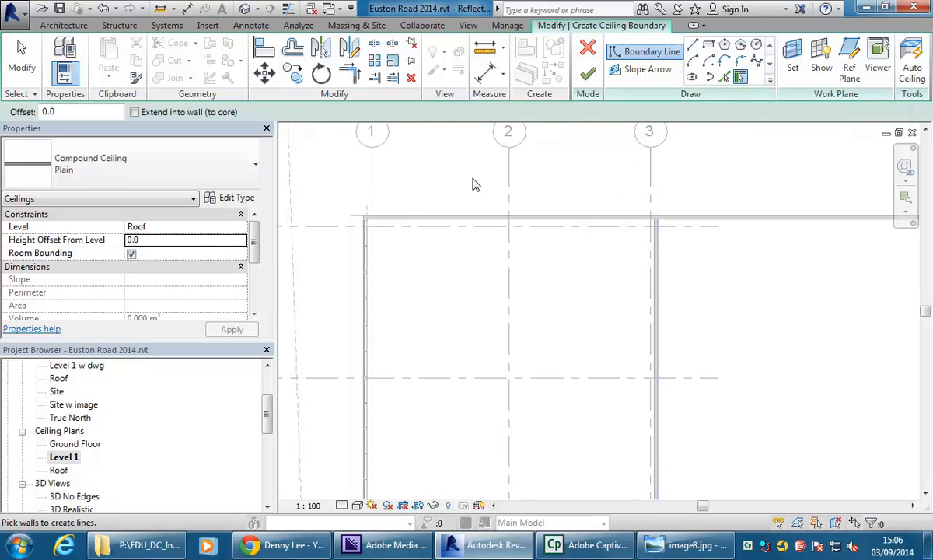
scroll(475, 183, "up", 3)
left_click(436, 261)
scroll(622, 321, "down", 4)
middle_click_drag(711, 321, 553, 249)
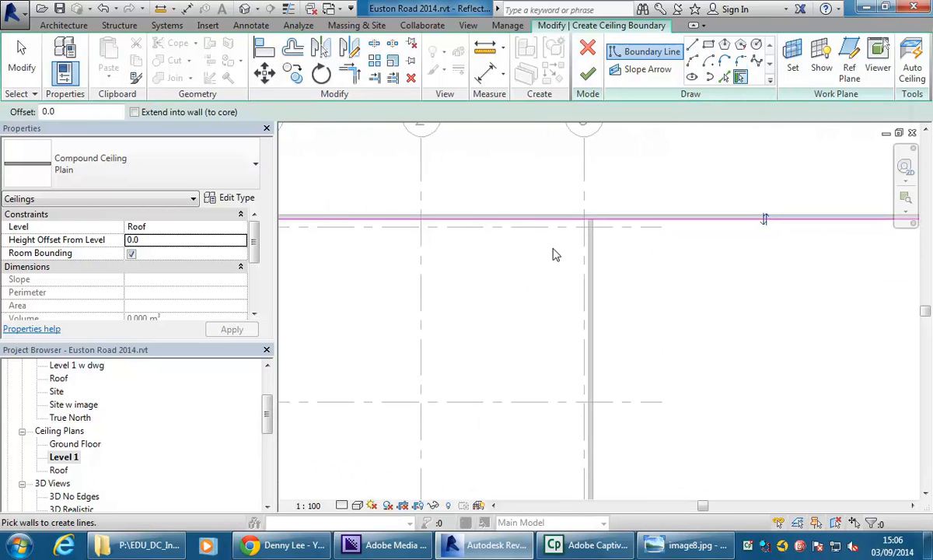
scroll(552, 248, "up", 5)
left_click(622, 265)
- Examine the curtain walls around the angled corner of the building beyond grid E
scroll(552, 350, "down", 3)
middle_click_drag(552, 351, 543, 220)
scroll(524, 346, "down", 2)
middle_click_drag(523, 346, 503, 233)
middle_click_drag(505, 332, 517, 194)
middle_click_drag(498, 382, 503, 331)
scroll(510, 412, "up", 2)
middle_click_drag(511, 412, 580, 219)
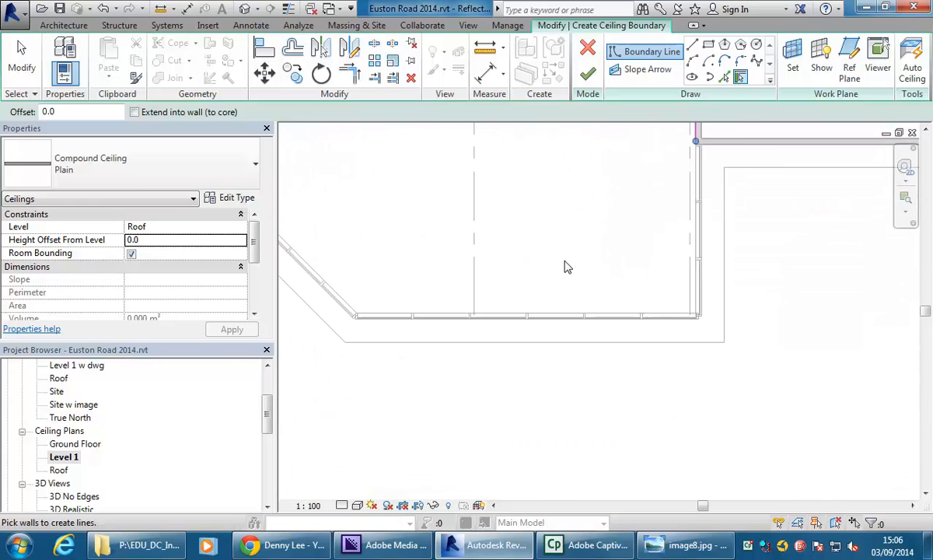
scroll(564, 262, "up", 3)
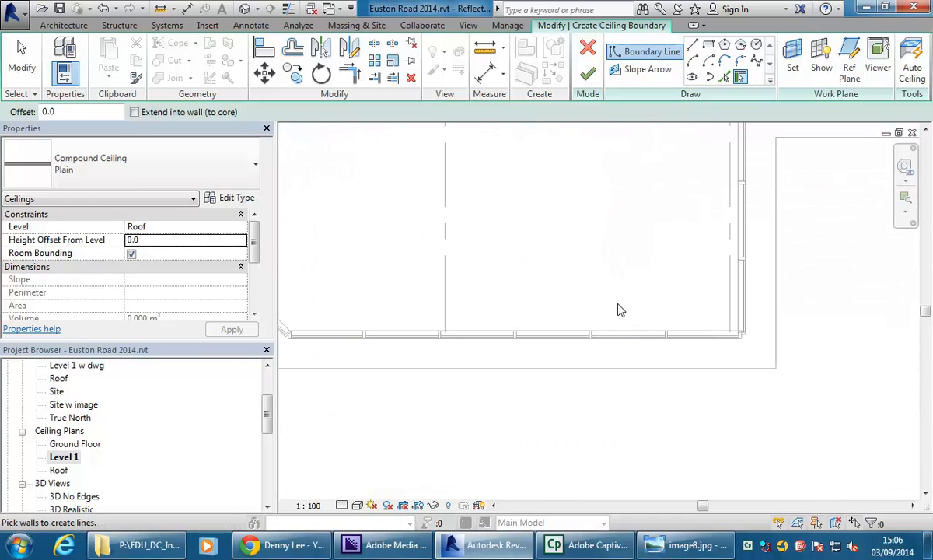
scroll(590, 231, "down", 2)
middle_click_drag(597, 243, 613, 411)
middle_click_drag(597, 332, 706, 263)
scroll(594, 370, "up", 1)
middle_click_drag(594, 370, 555, 341)
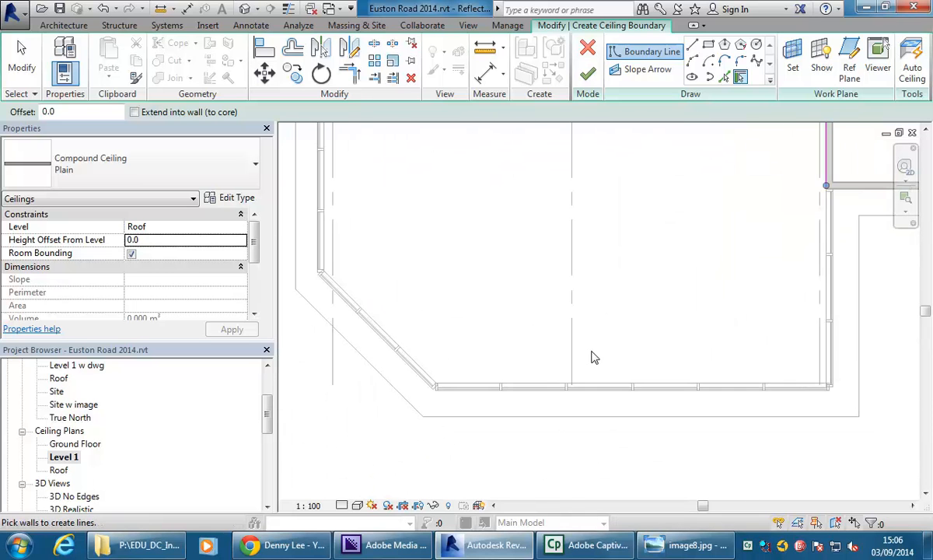
- Switch to Windows Photo Viewer to look at the office ceiling in image8.jpg, and return to the ceiling sketch in Revit
left_click(684, 545)
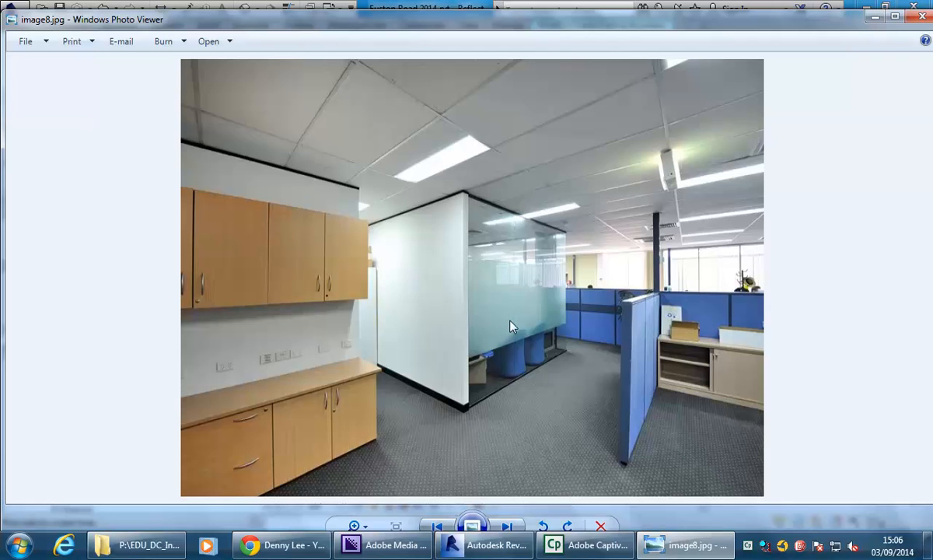
left_click(871, 16)
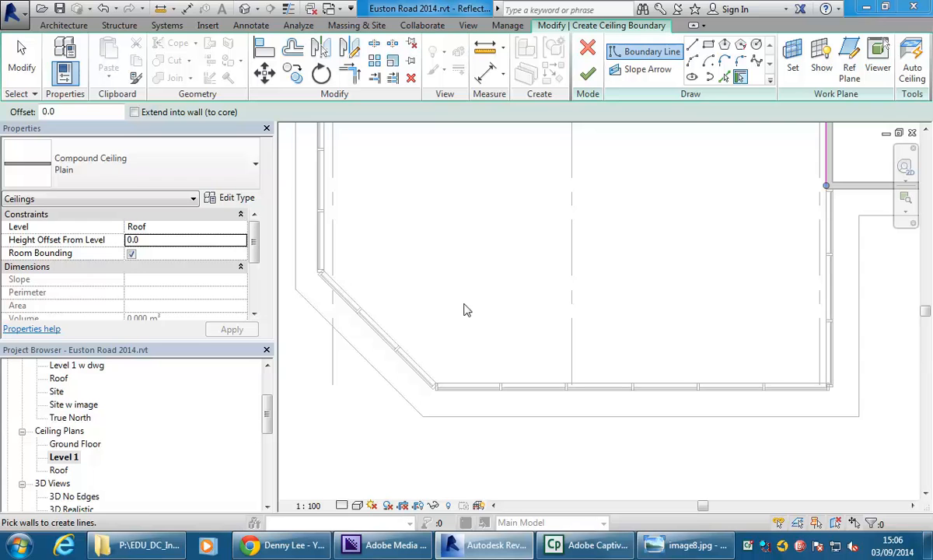
middle_click_drag(478, 265, 426, 300)
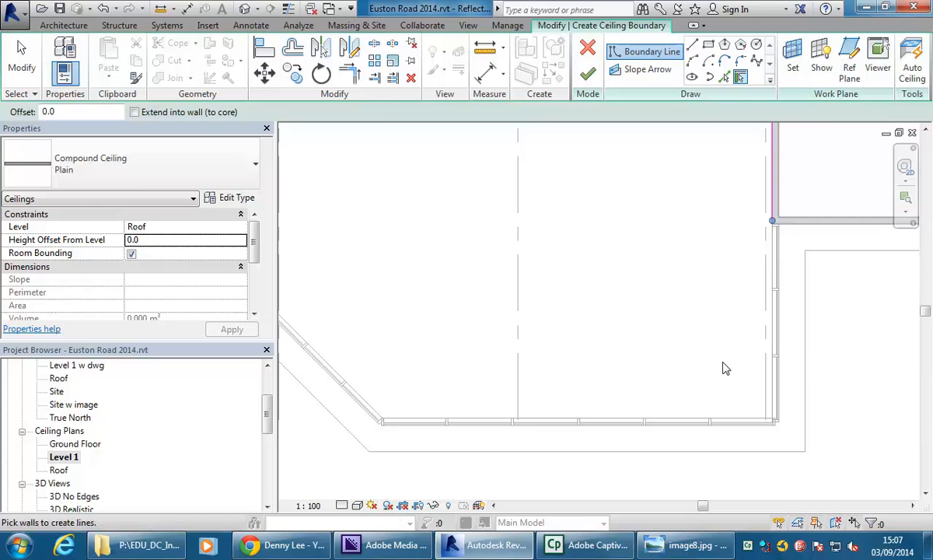
- Use Pick Lines to add ceiling boundary lines along the inner faces of the south curtain wall and the angled curtain wall
scroll(715, 358, "up", 3)
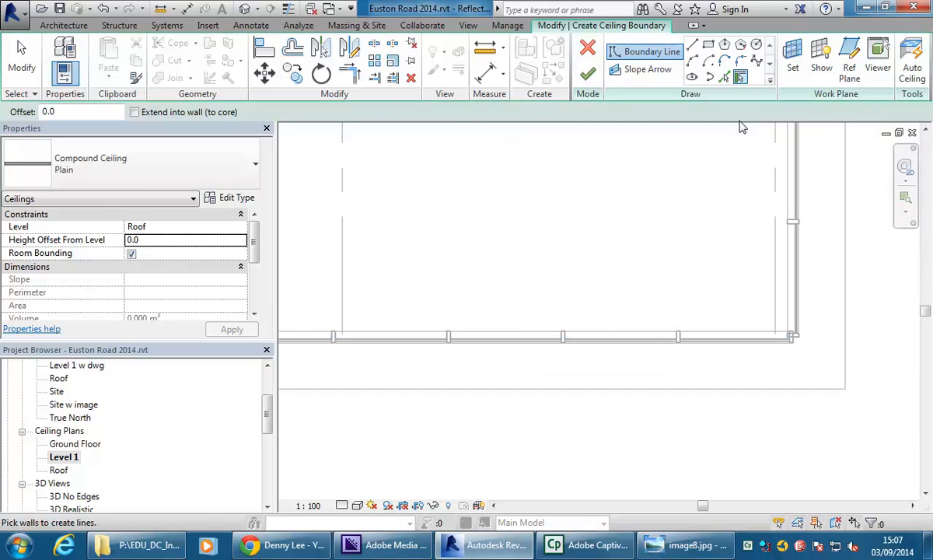
left_click(724, 78)
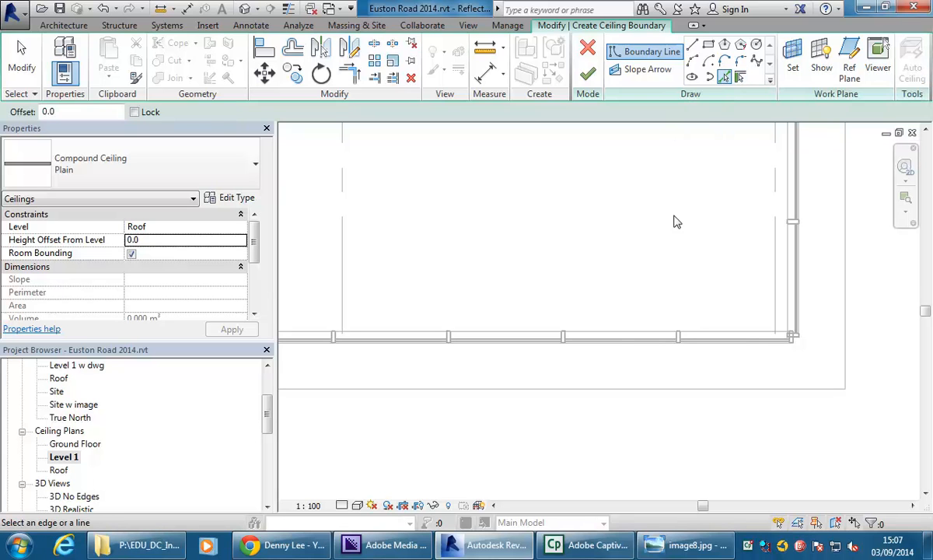
left_click(620, 334)
scroll(620, 336, "down", 2)
middle_click_drag(619, 336, 771, 306)
scroll(611, 295, "down", 2)
middle_click_drag(610, 296, 704, 351)
scroll(648, 358, "up", 4)
middle_click_drag(648, 357, 652, 308)
scroll(651, 308, "up", 1)
left_click(572, 326)
scroll(545, 252, "down", 3)
- Pick ceiling boundary lines along the curtain walls from the angled corner to the recess beside grid D
middle_click_drag(533, 213, 507, 357)
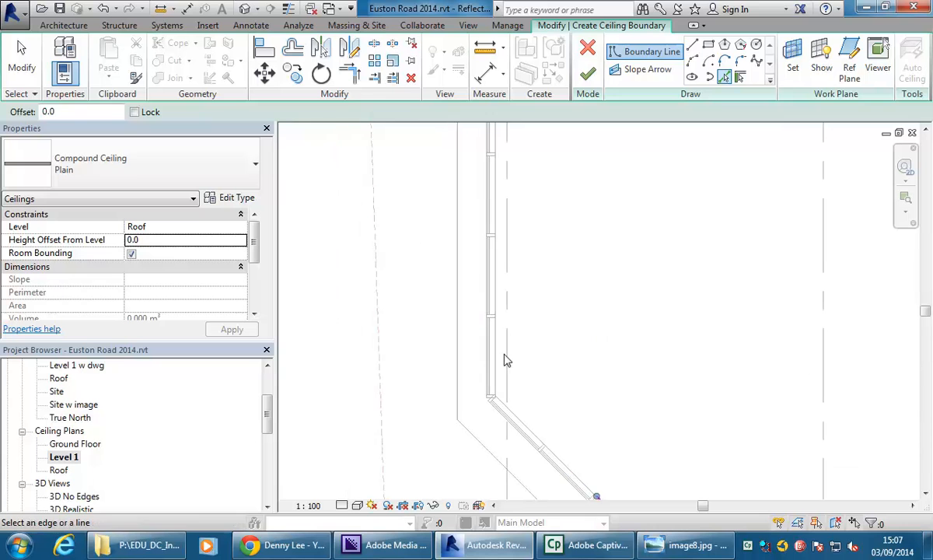
scroll(505, 355, "up", 3)
scroll(595, 277, "down", 3)
middle_click_drag(595, 277, 612, 381)
scroll(607, 311, "up", 3)
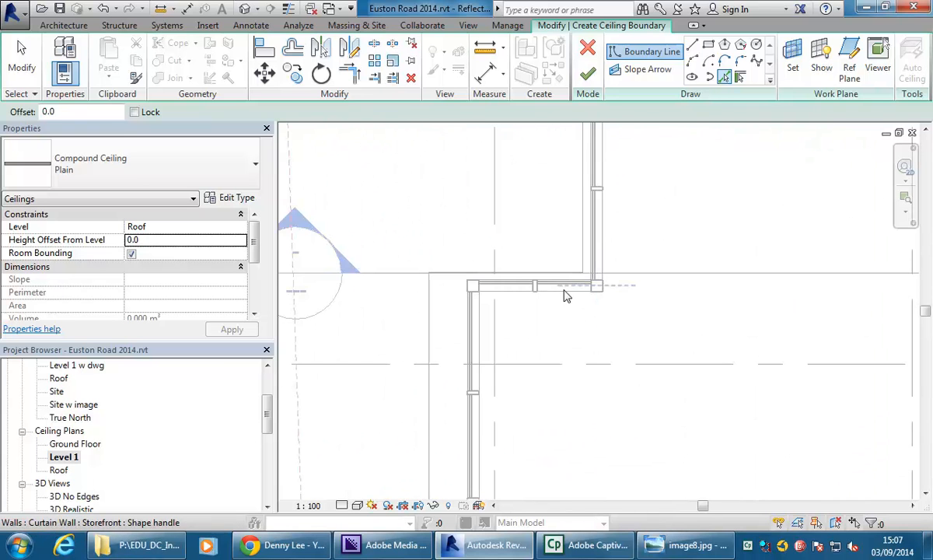
scroll(552, 297, "up", 2)
left_click(554, 302)
middle_click_drag(553, 304, 602, 311)
left_click(590, 287)
scroll(606, 266, "down", 5)
- Pick ceiling boundary lines along the recess's short curtain wall at grid C and the long curtain wall on grid 1 above it
middle_click_drag(657, 300, 661, 466)
scroll(558, 233, "up", 1)
scroll(575, 319, "up", 3)
left_click(567, 312)
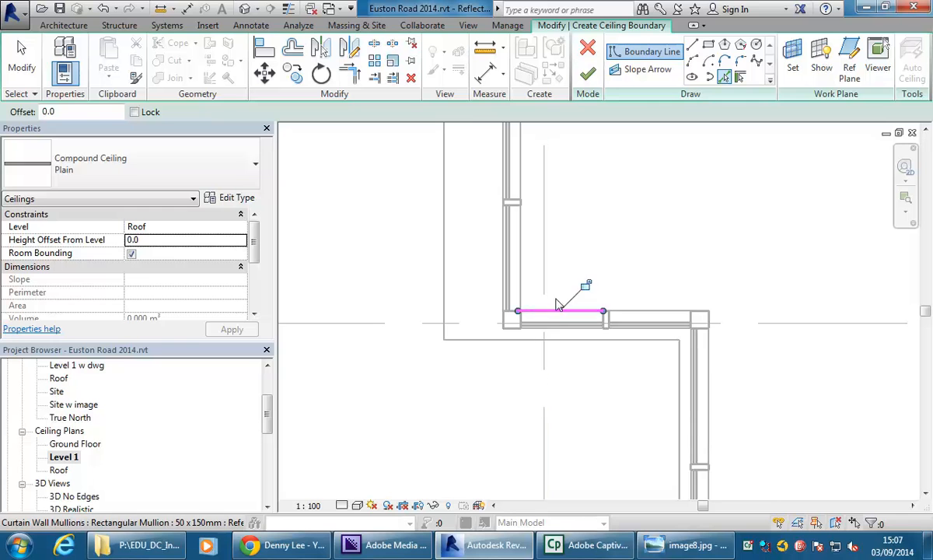
scroll(536, 276, "up", 1)
left_click(508, 289)
scroll(568, 274, "down", 4)
middle_click_drag(589, 300, 605, 332)
scroll(610, 288, "down", 2)
middle_click_drag(613, 261, 553, 423)
scroll(527, 185, "up", 1)
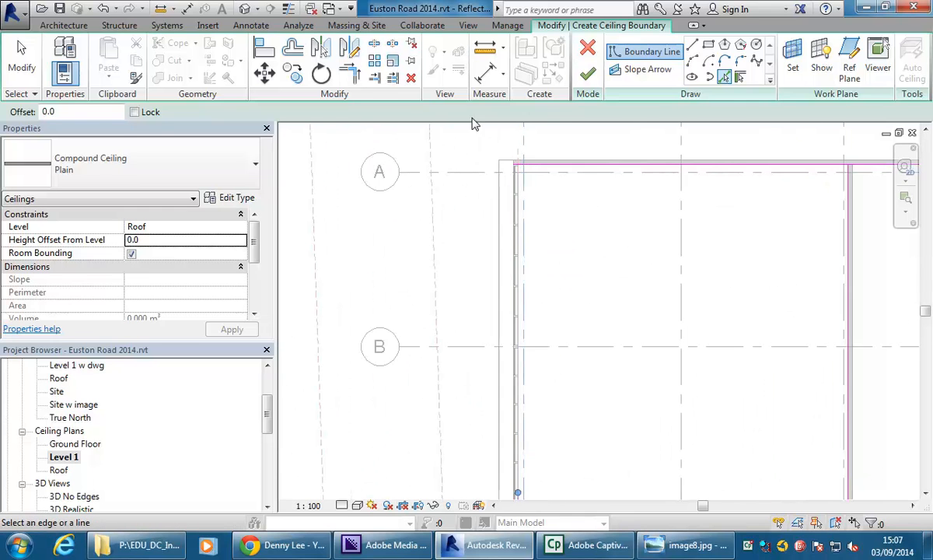
- Use Trim/Extend to Corner to join the boundary lines at grids A and 1 and around the recess at grid C
left_click(359, 78)
left_click(574, 164)
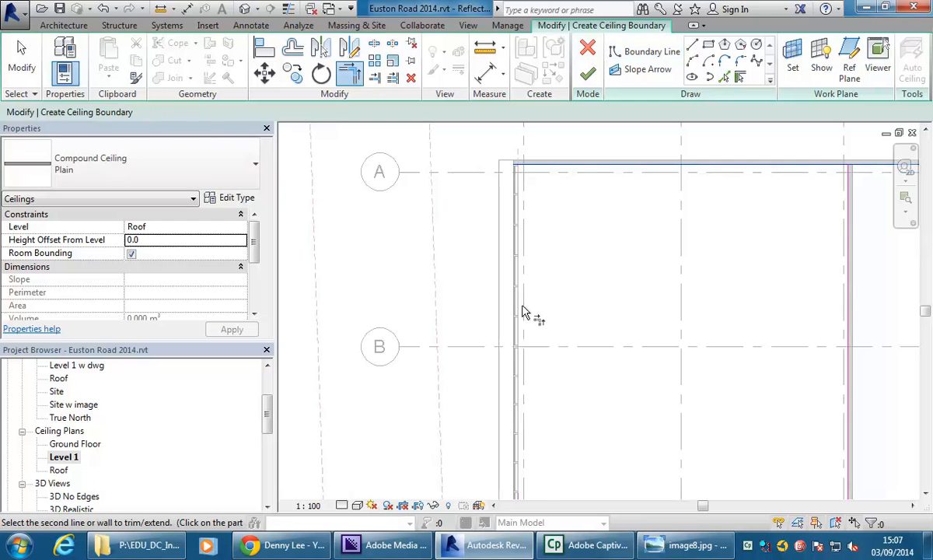
scroll(483, 259, "down", 3)
scroll(492, 346, "up", 2)
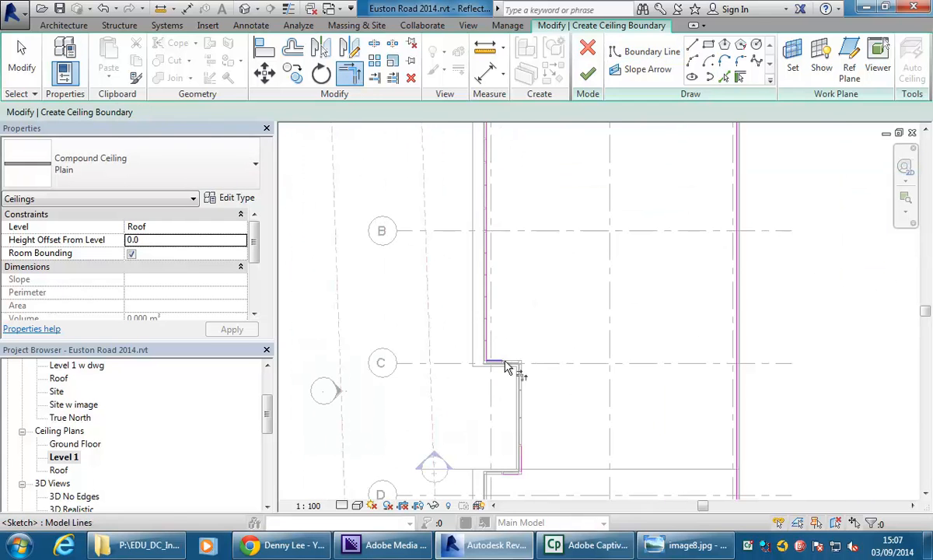
scroll(509, 365, "up", 3)
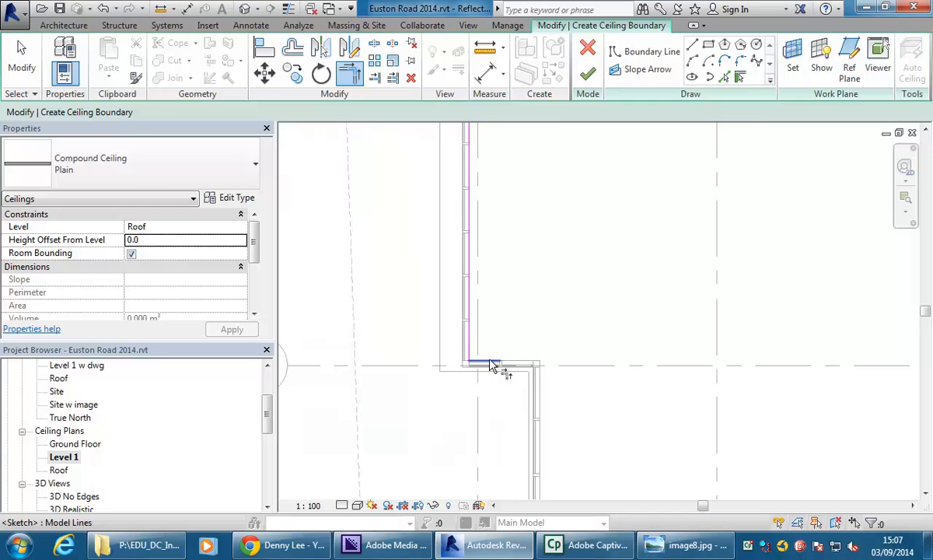
scroll(492, 371, "down", 2)
left_click(492, 339)
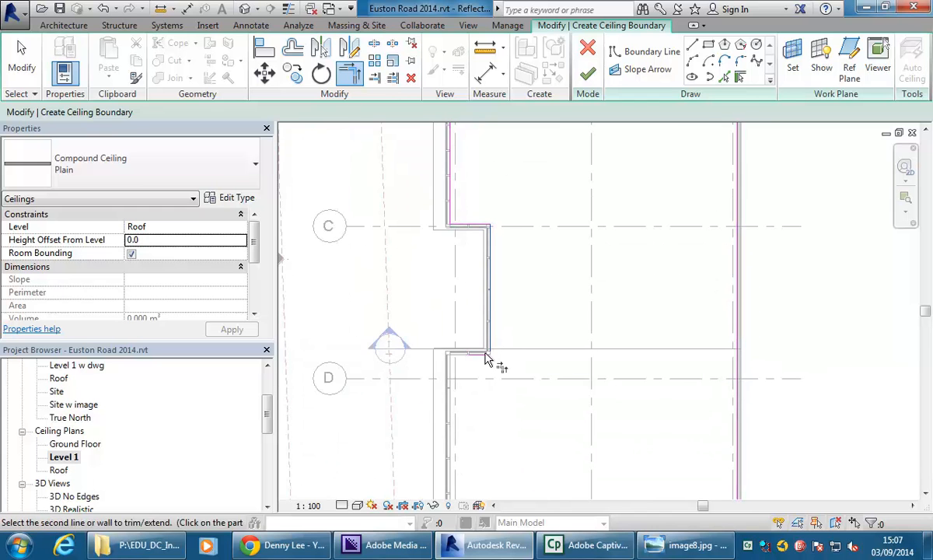
- Trim the ceiling boundary lines to corners at the grid D end of the recess
scroll(483, 360, "down", 1)
middle_click_drag(482, 360, 465, 269)
scroll(468, 268, "up", 1)
left_click(457, 262)
- Trim the boundary lines to corners at both ends of the angled curtain wall and where the south and grid 3 lines meet
mouse_move(469, 481)
middle_mouse_down()
mouse_move(399, 265)
mouse_move(388, 182)
middle_mouse_up()
left_click(396, 427)
scroll(421, 372, "down", 1)
scroll(388, 182, "up", 1)
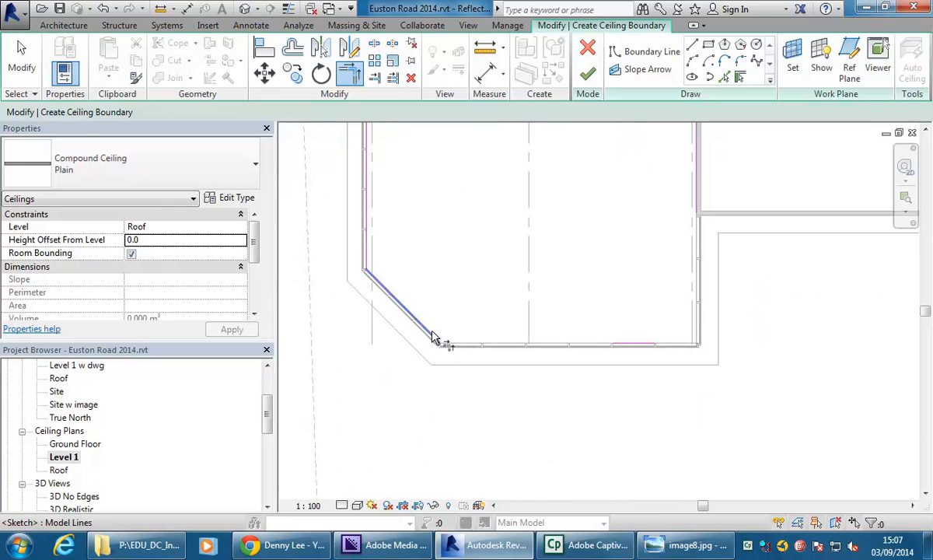
left_click(644, 347)
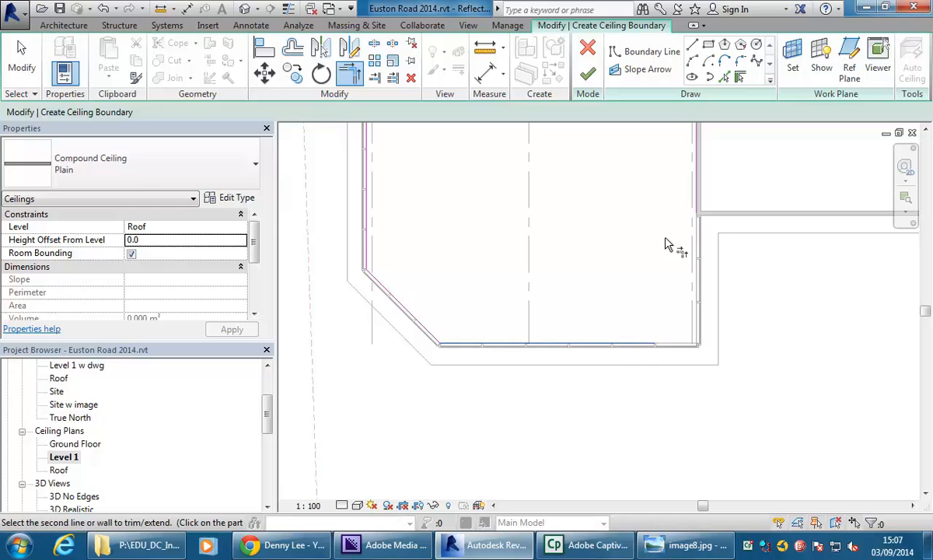
left_click(699, 199)
- Trim the boundary lines along grid A and grid 3 to a corner, closing the ceiling outline
scroll(592, 192, "down", 2)
middle_click_drag(591, 192, 529, 329)
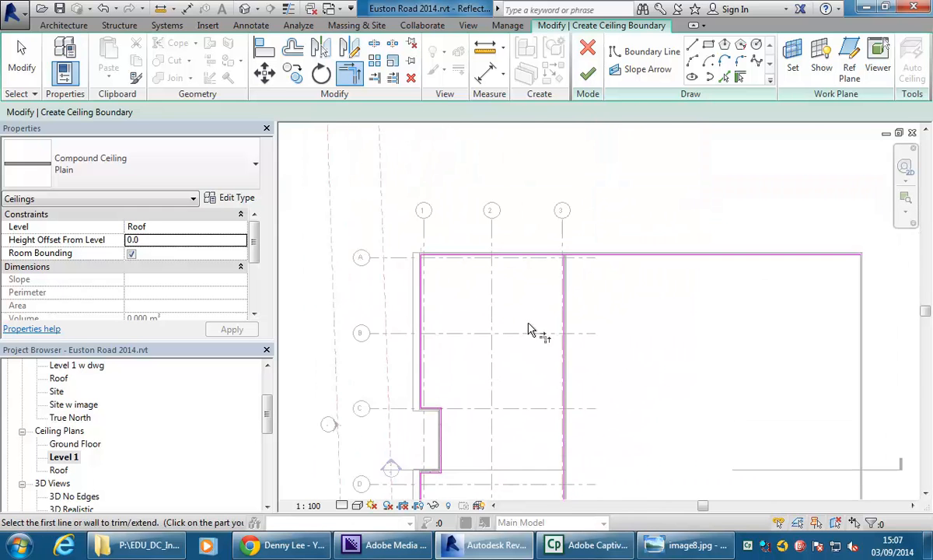
scroll(544, 261, "up", 2)
left_click(556, 250)
left_click(568, 261)
scroll(566, 271, "down", 2)
mouse_move(561, 284)
middle_mouse_down()
mouse_move(538, 258)
mouse_move(537, 205)
mouse_move(495, 250)
middle_mouse_up()
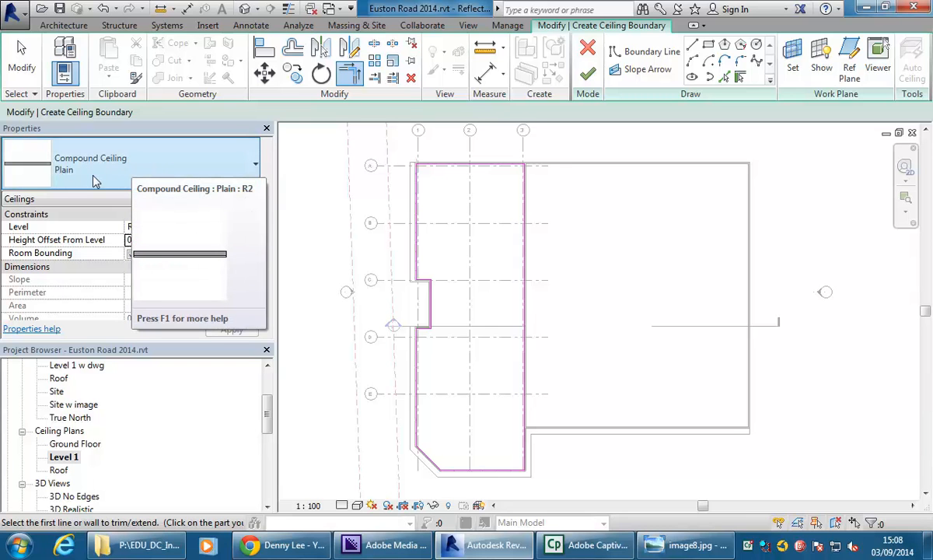
- Open the ceiling's type properties and change its type to 600 x 1200mm Grid
left_click(227, 200)
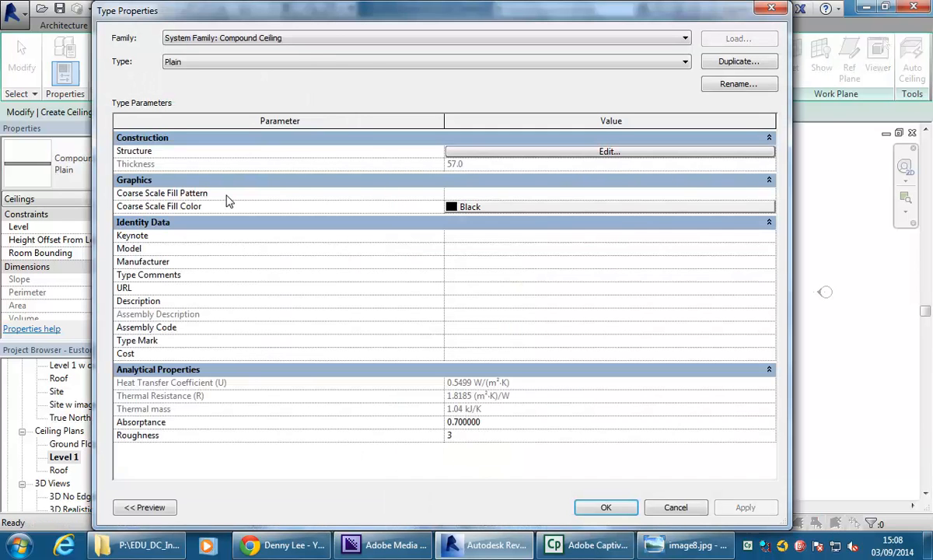
left_click(354, 62)
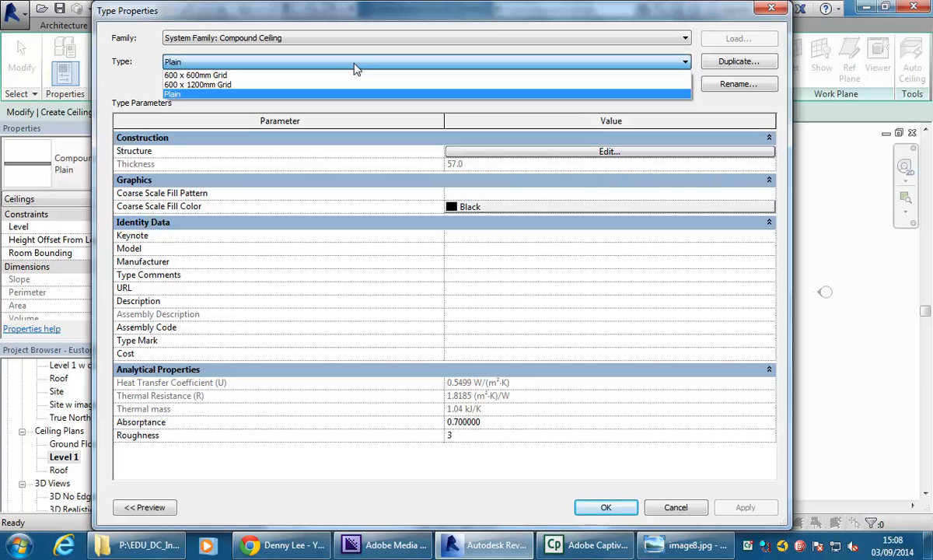
left_click(194, 86)
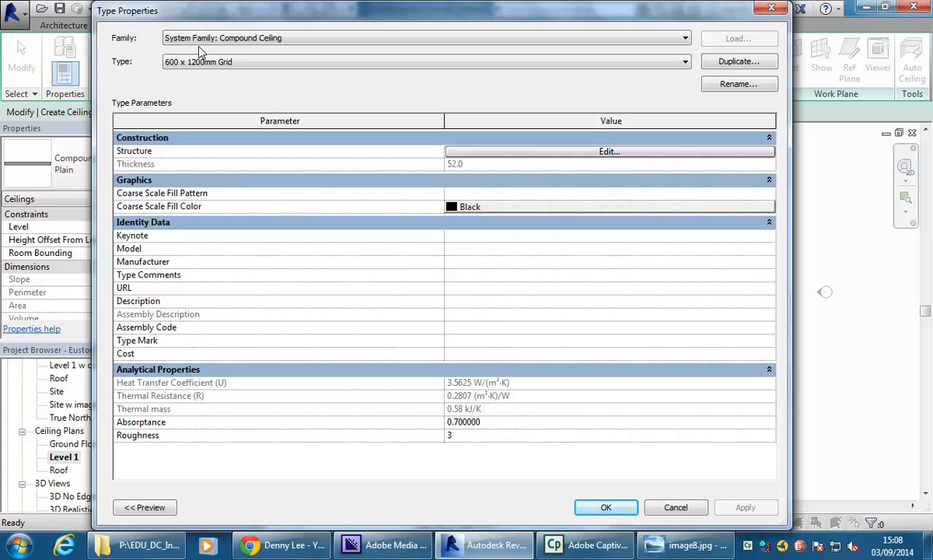
- Examine the materials and thicknesses of the structure and finish layers in the ceiling type's assembly
left_click(528, 153)
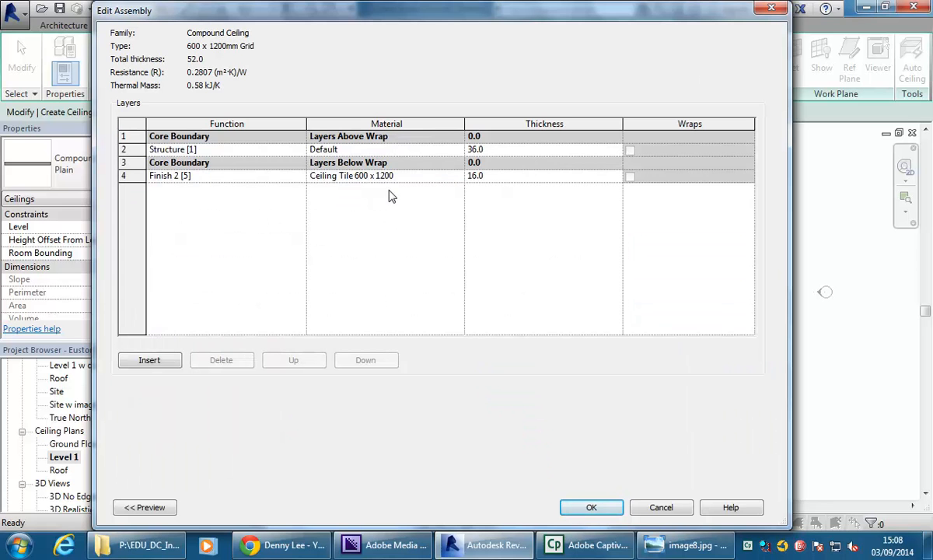
left_click(406, 148)
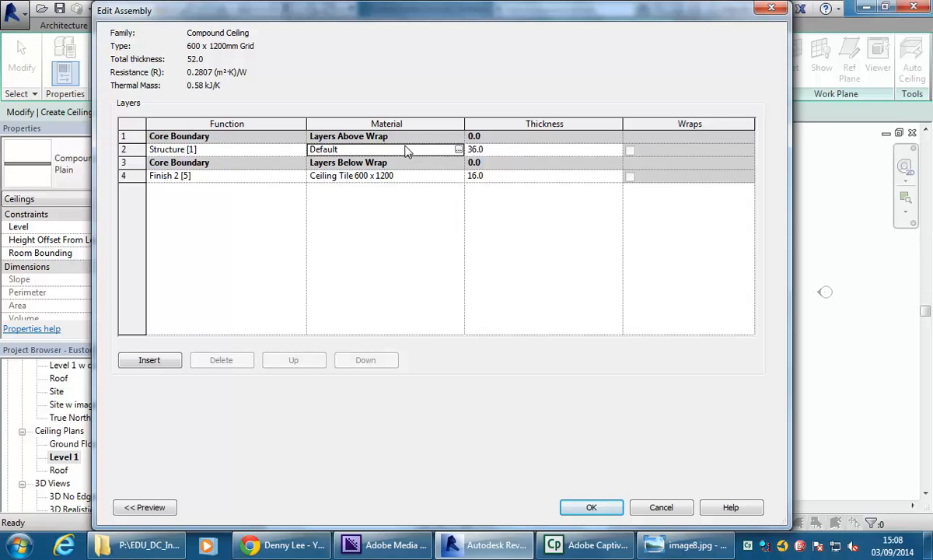
left_click(531, 150)
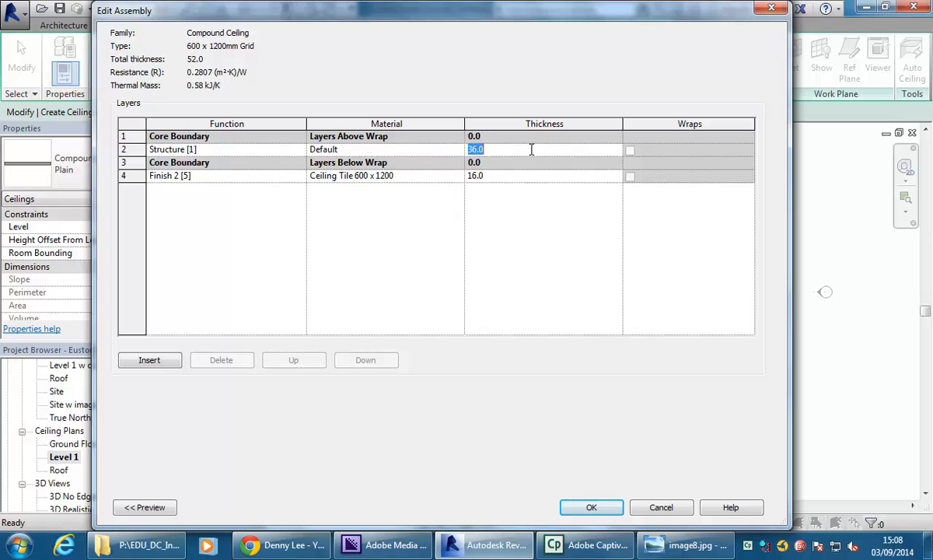
left_click(431, 177)
left_click(501, 177)
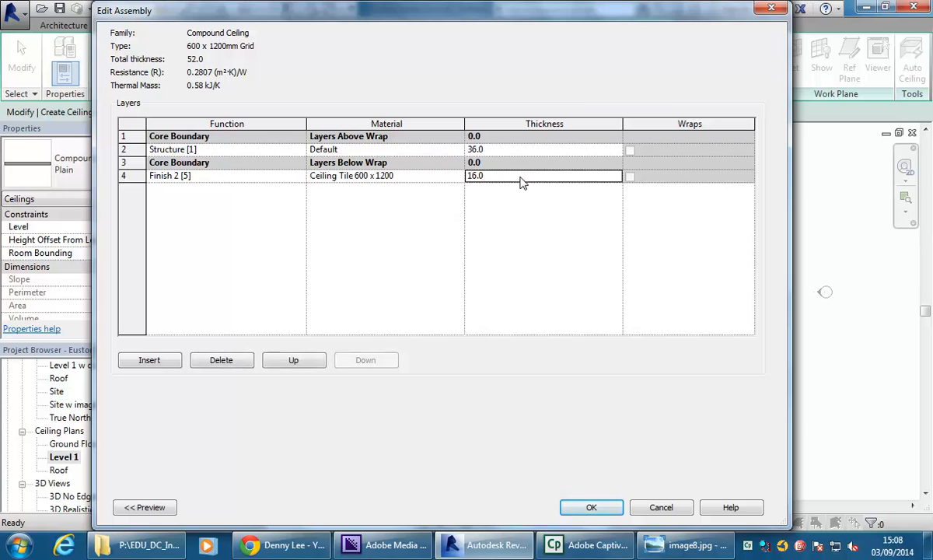
left_click(405, 178)
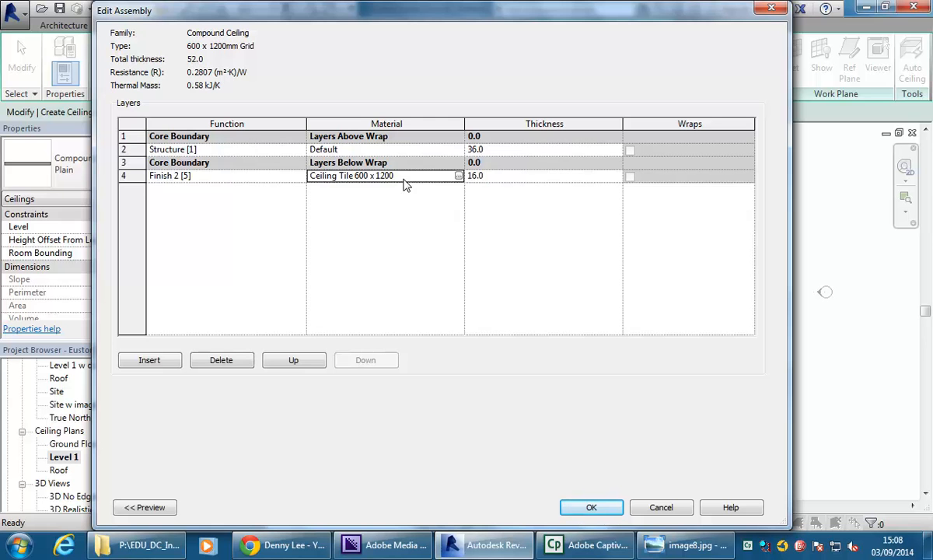
left_click(589, 506)
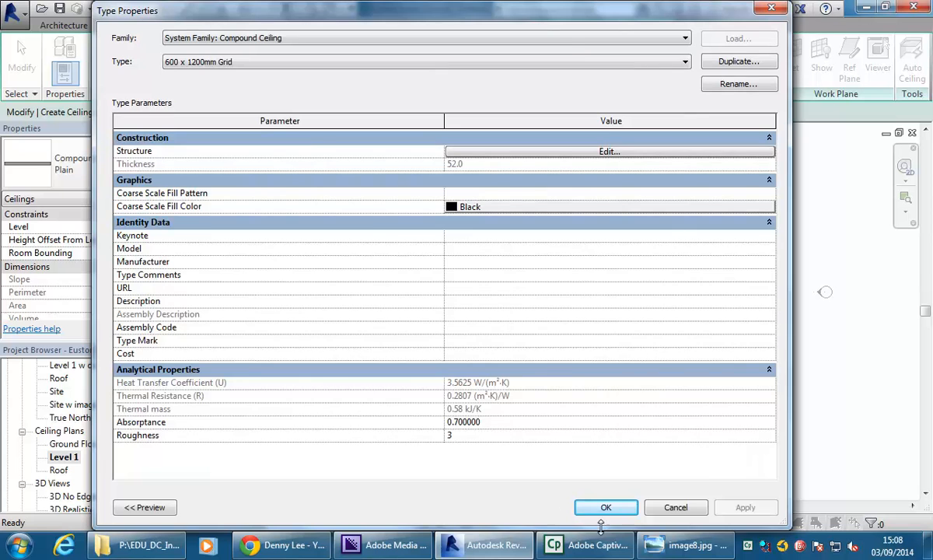
- Accept the ceiling type properties and finish the ceiling sketch
left_click(602, 507)
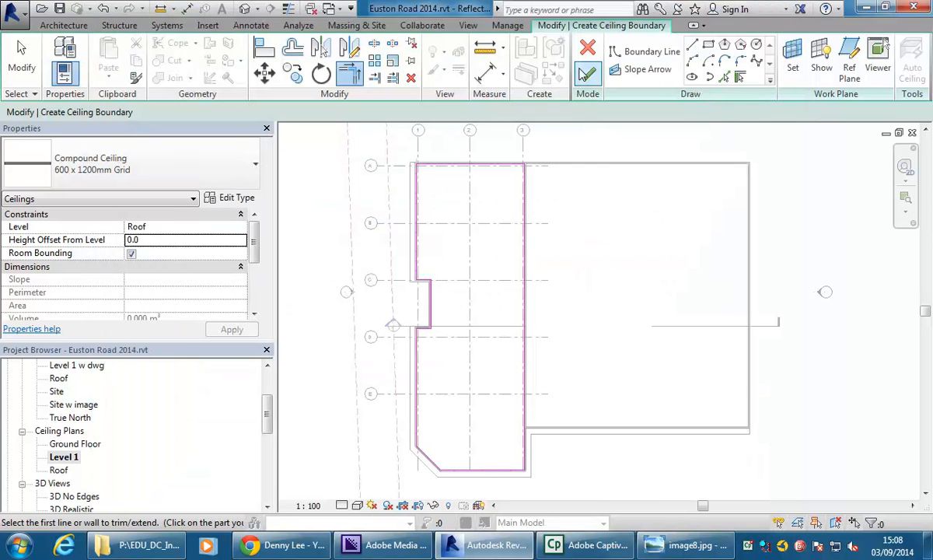
left_click(587, 74)
left_click(470, 309)
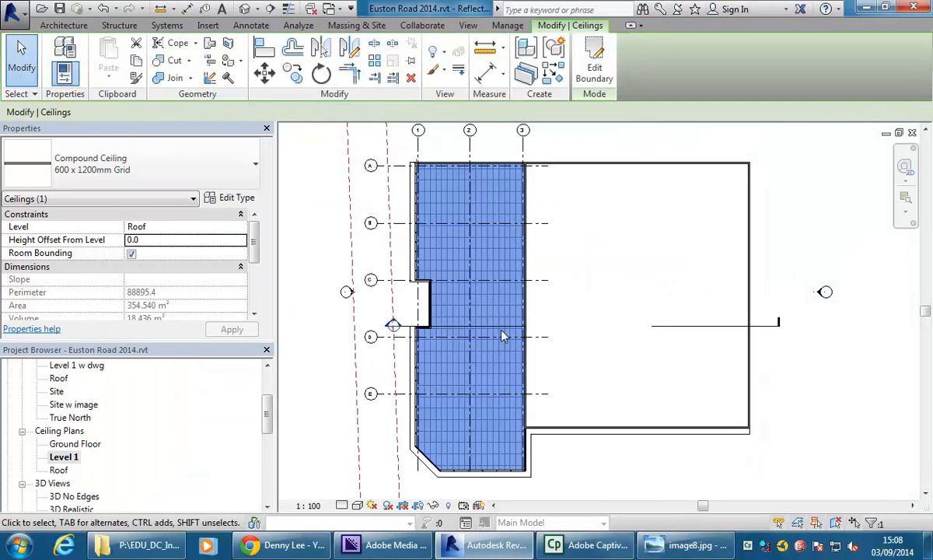
left_click(318, 324)
- Examine the ceiling's tile grid around the curtain wall recess near grid D
scroll(438, 339, "up", 2)
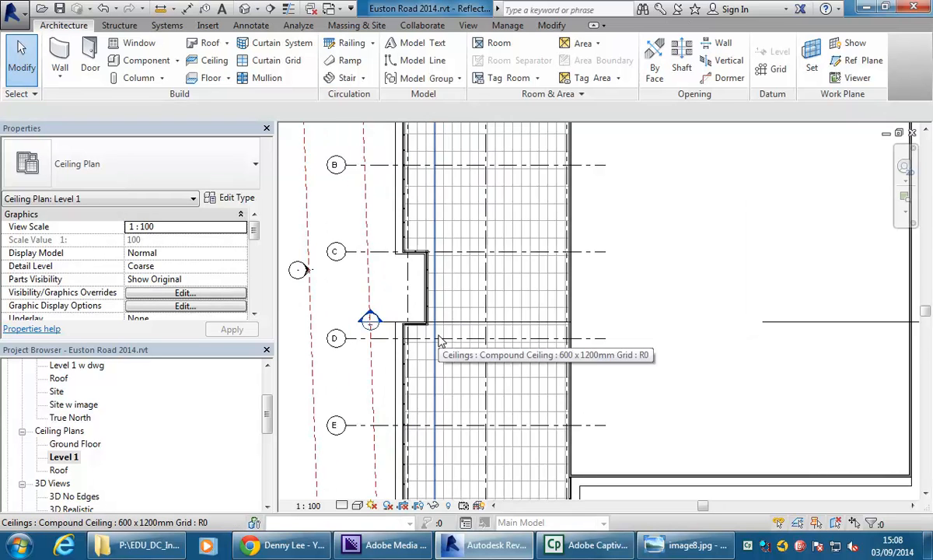
scroll(437, 340, "up", 3)
scroll(439, 341, "up", 2)
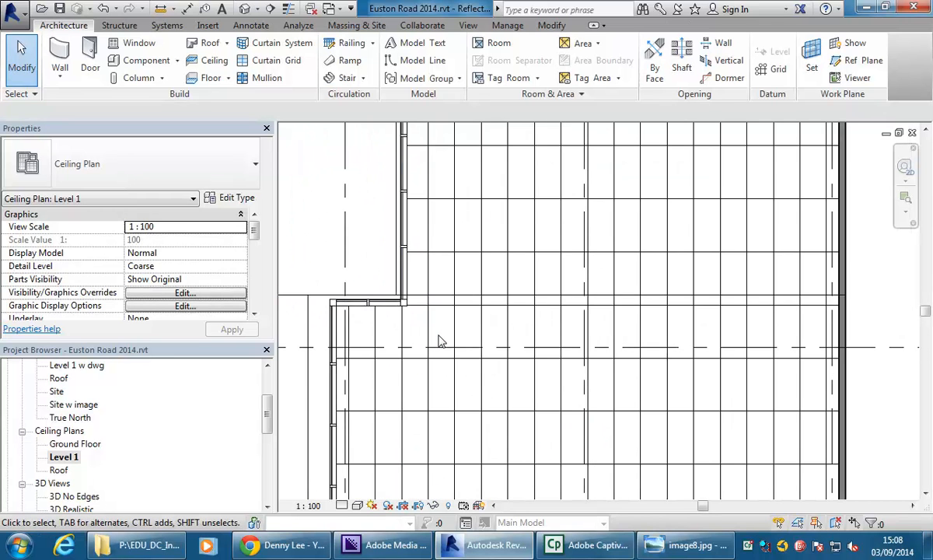
middle_click_drag(441, 340, 530, 347)
middle_click_drag(420, 288, 453, 289)
scroll(564, 333, "up", 2)
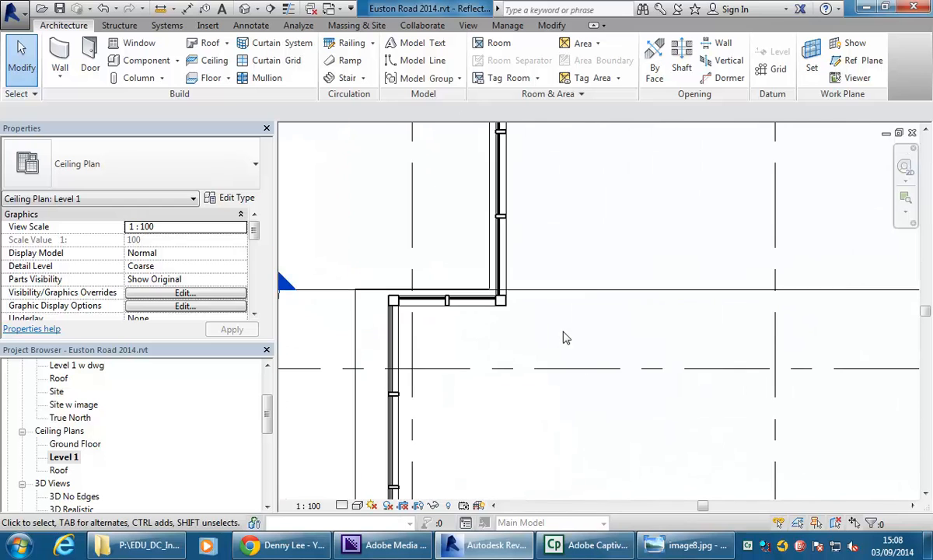
scroll(542, 305, "up", 3)
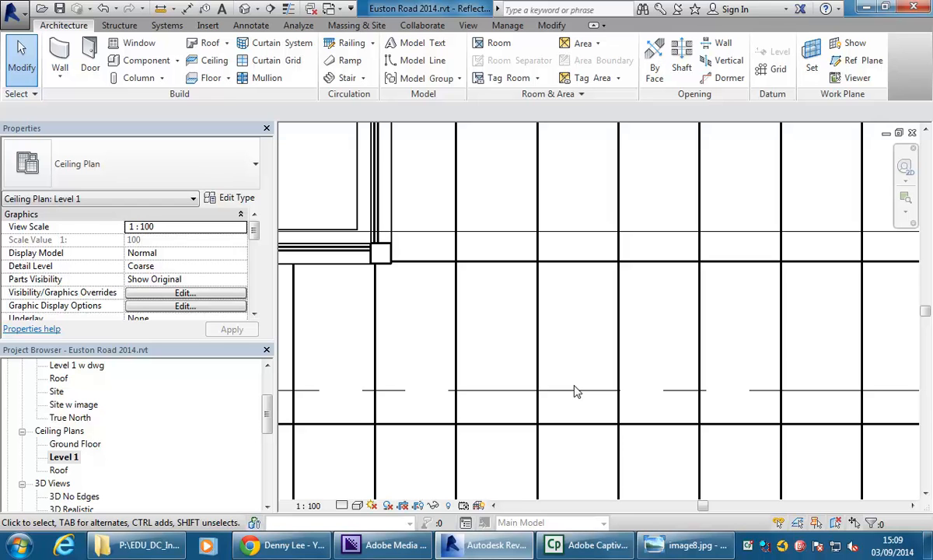
- Open Section 1 and examine the ceiling's position relative to the parapet roof and the wall at grid 3
left_click_drag(267, 416, 263, 469)
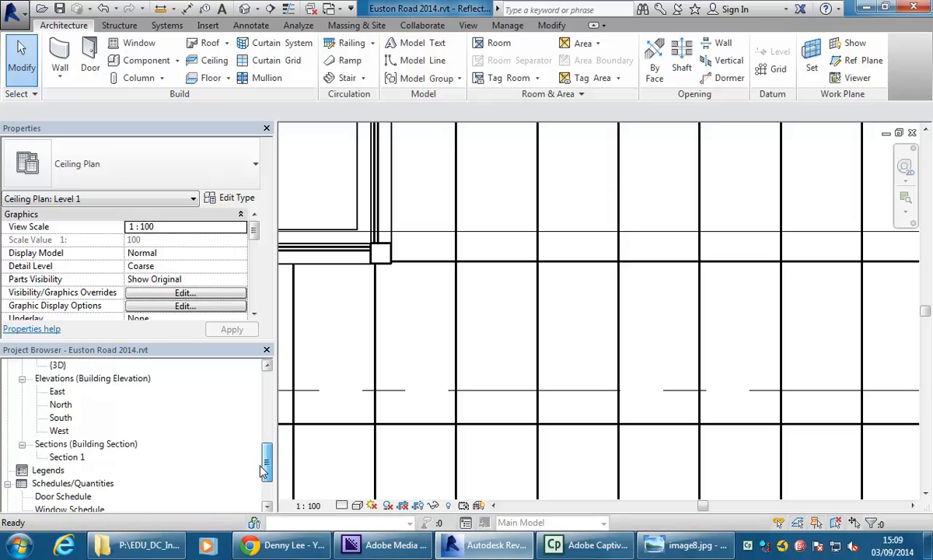
double_click(63, 457)
scroll(727, 313, "up", 6)
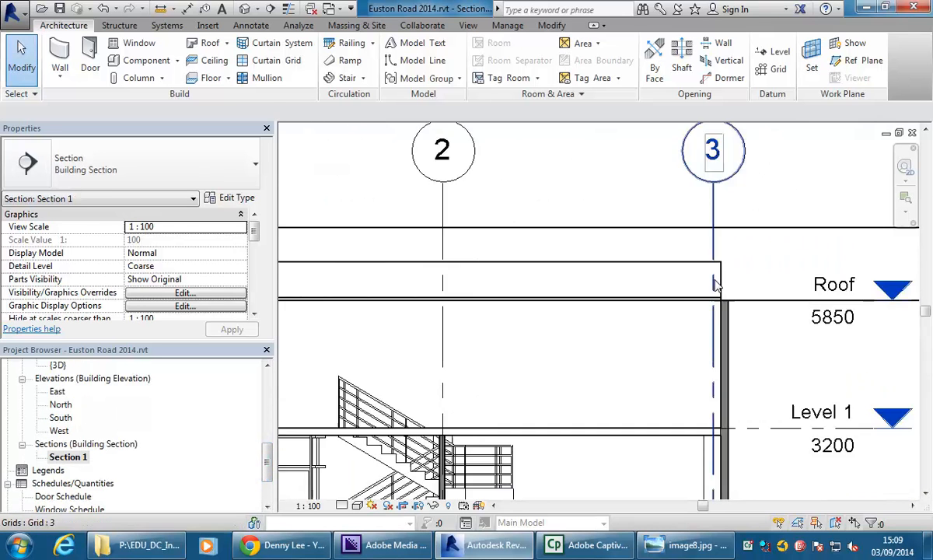
scroll(609, 304, "up", 1)
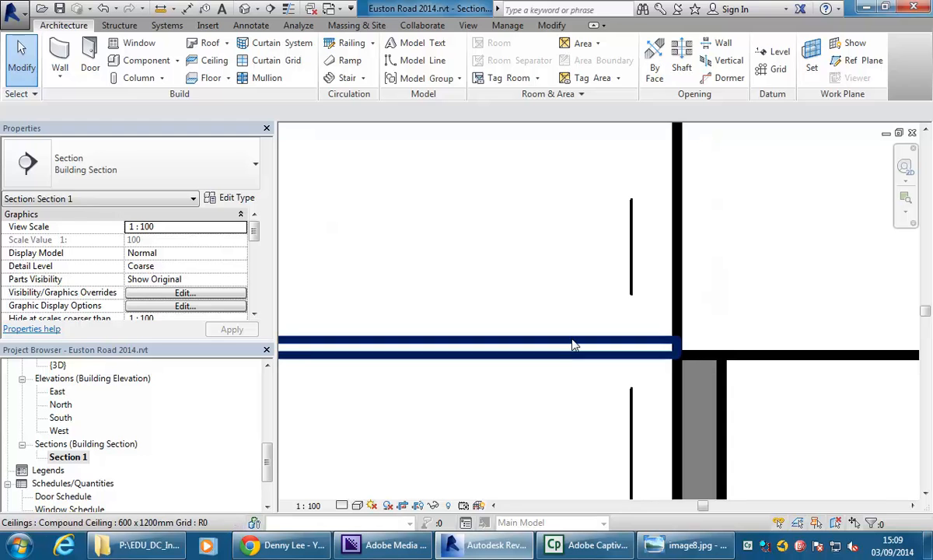
left_click(573, 344)
scroll(498, 272, "down", 5)
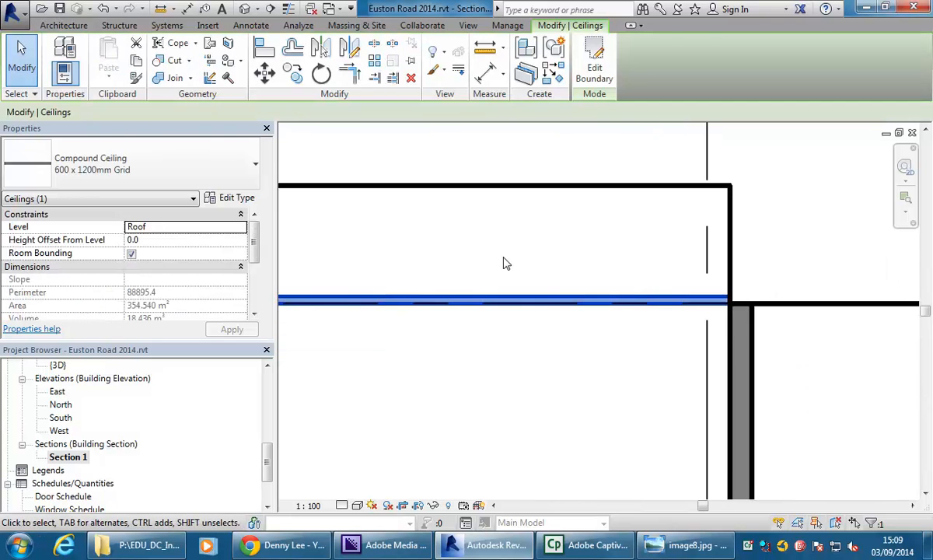
key("Escape")
scroll(607, 232, "down", 4)
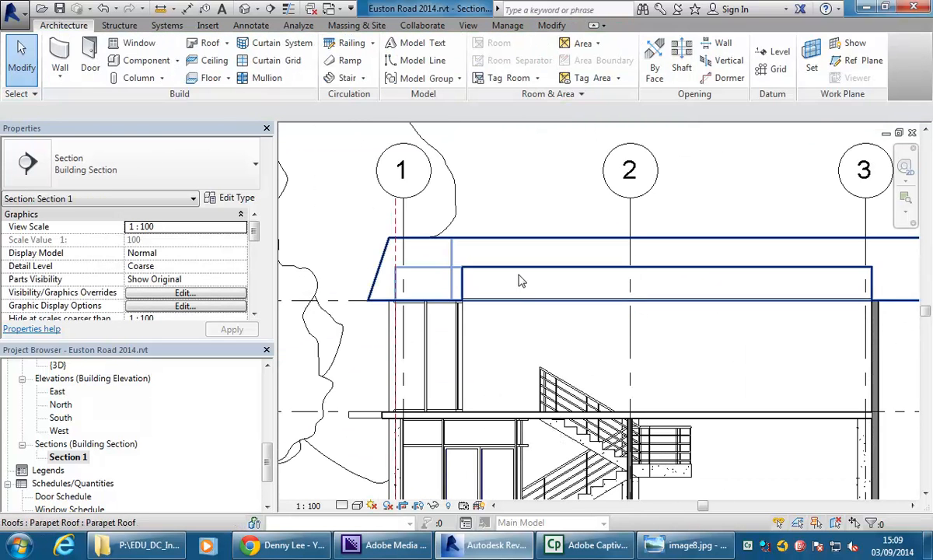
scroll(523, 277, "up", 3)
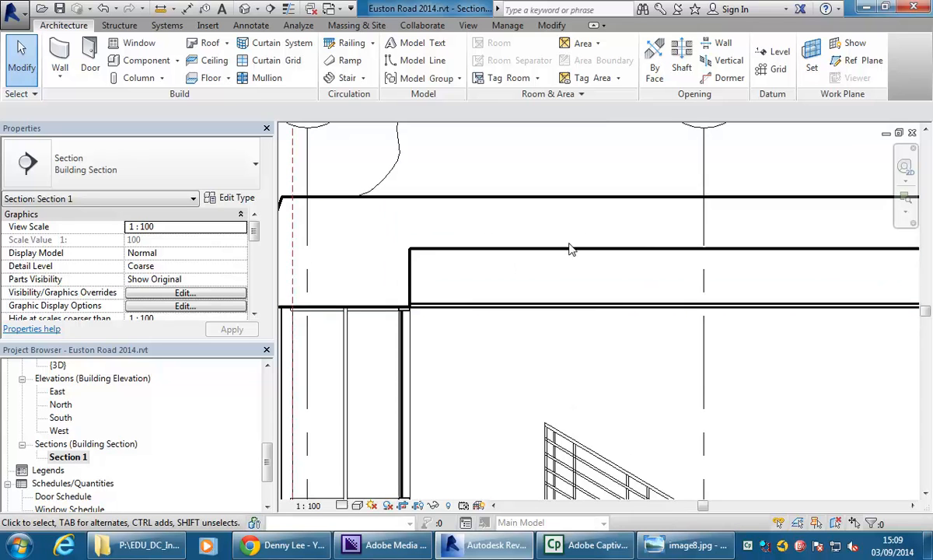
- Examine the parapet roof, ceiling and level positions across the full width of Section 1 between grids 1 and 3
scroll(506, 253, "down", 2)
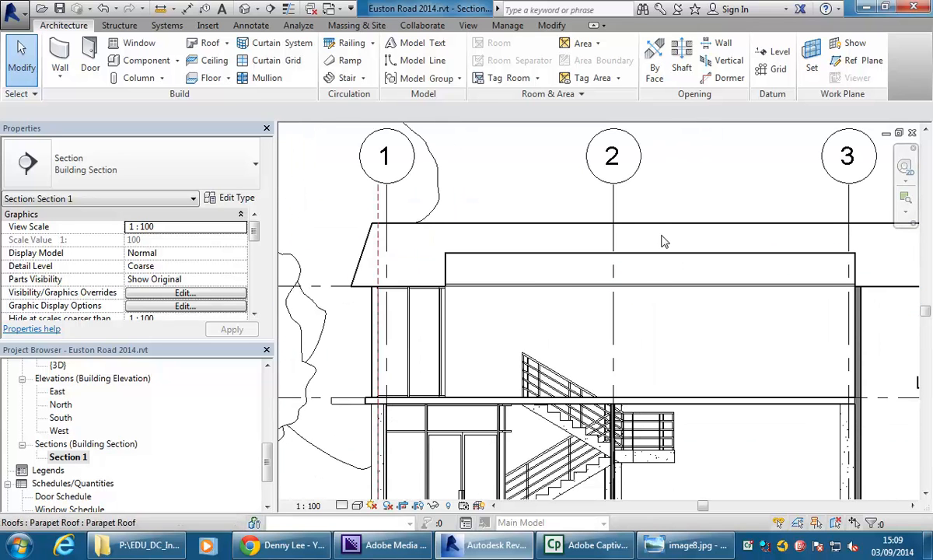
mouse_move(502, 309)
middle_mouse_down()
mouse_move(482, 311)
mouse_move(424, 281)
middle_mouse_up()
scroll(469, 302, "down", 1)
scroll(419, 277, "down", 2)
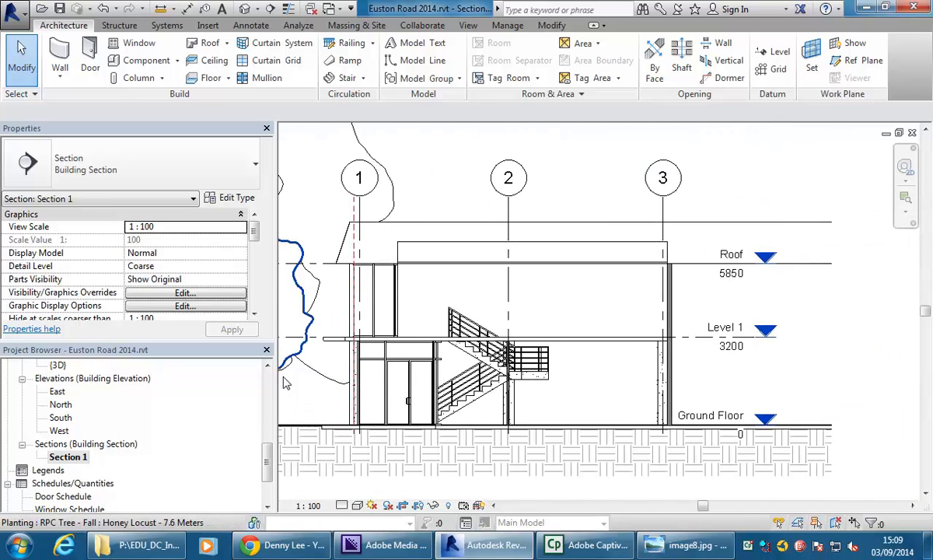
scroll(423, 247, "up", 1)
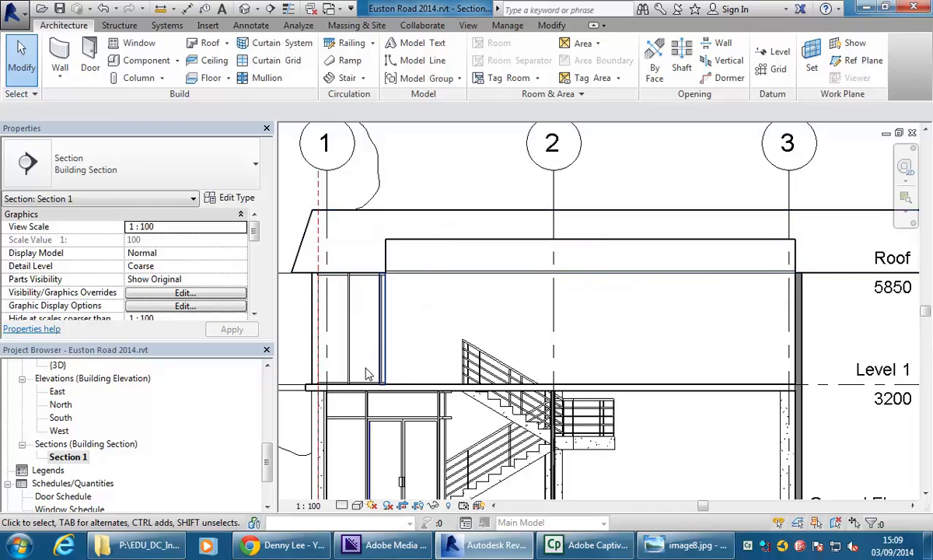
- Open the Level 1 ceiling plan and examine the 600 x 1200mm ceiling grid around grids D and E
left_click_drag(267, 457, 266, 402)
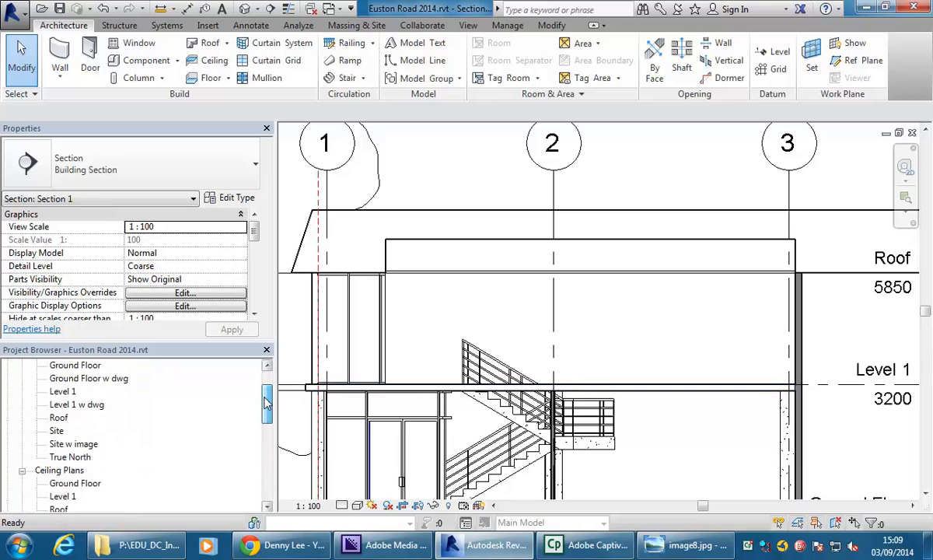
double_click(70, 497)
scroll(476, 240, "down", 5)
middle_click_drag(483, 251, 436, 236)
scroll(426, 225, "down", 3)
scroll(432, 402, "down", 1)
middle_click_drag(431, 402, 421, 311)
scroll(415, 307, "down", 3)
scroll(415, 306, "up", 3)
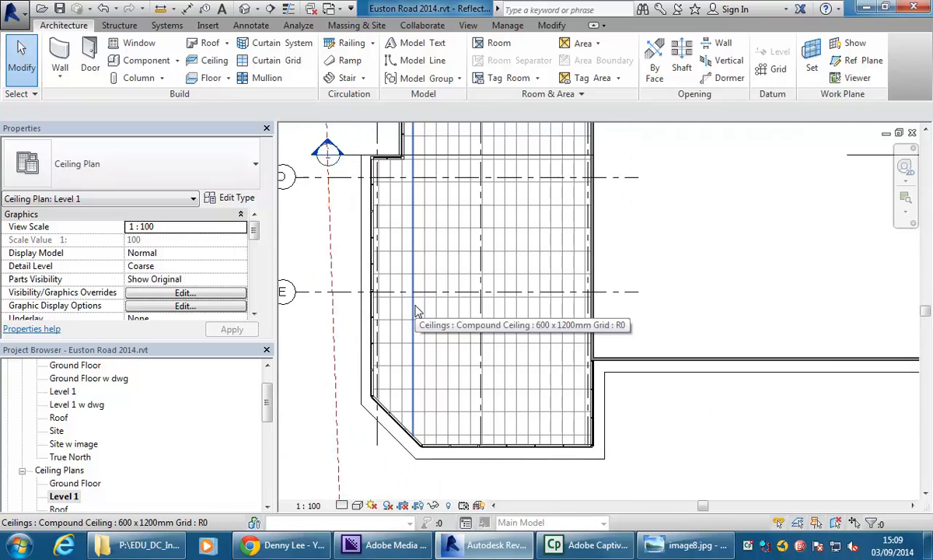
scroll(435, 307, "up", 3)
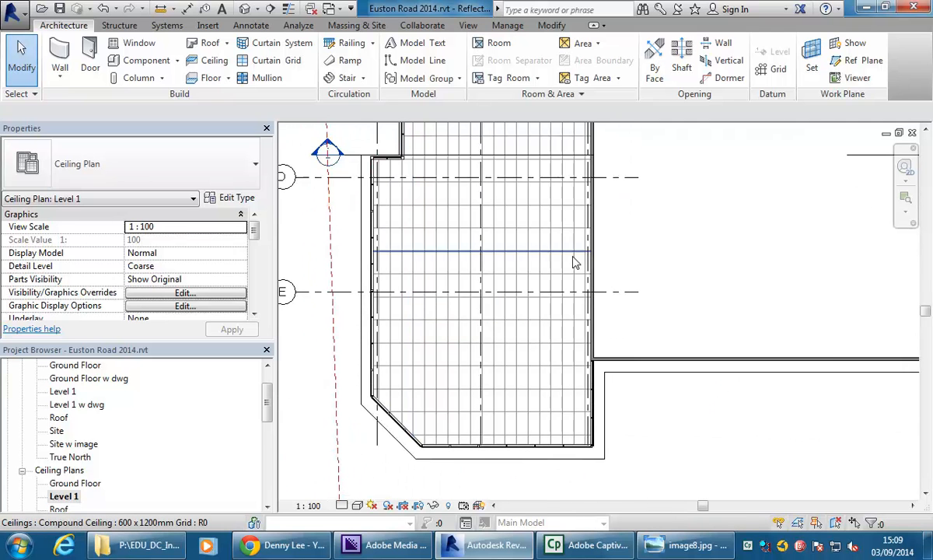
scroll(466, 334, "down", 3)
middle_click_drag(488, 356, 453, 304)
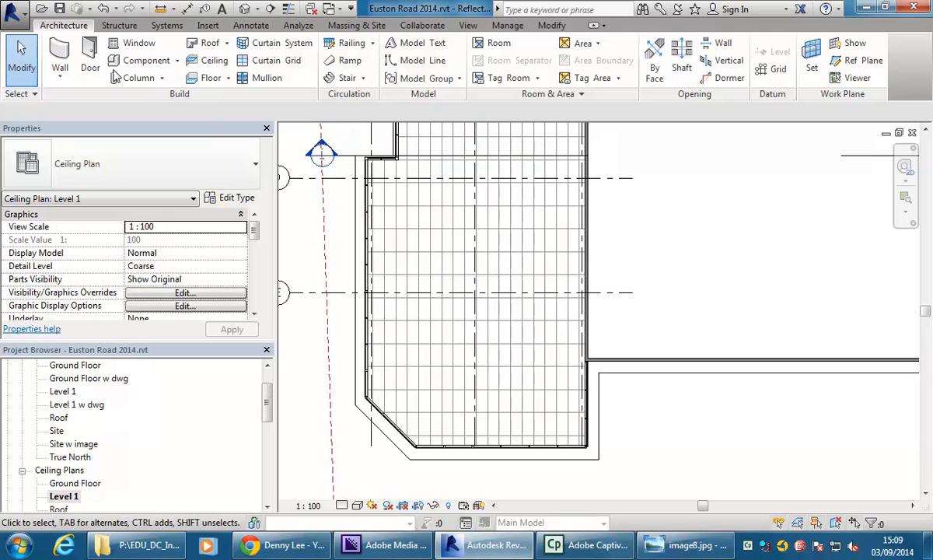
- Start placing a component and browse the metric library to the Lighting, Architectural, Internal families for loading
left_click(134, 60)
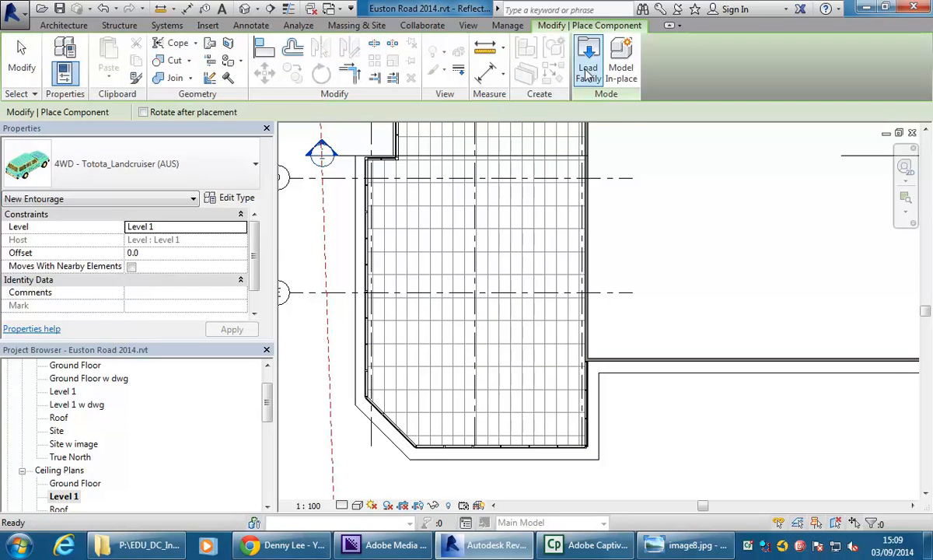
left_click(589, 70)
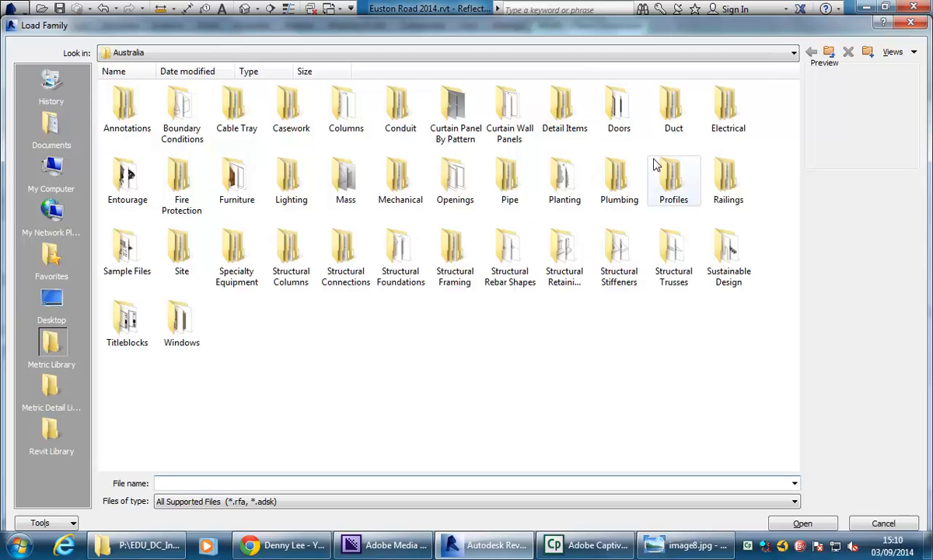
double_click(292, 180)
double_click(132, 118)
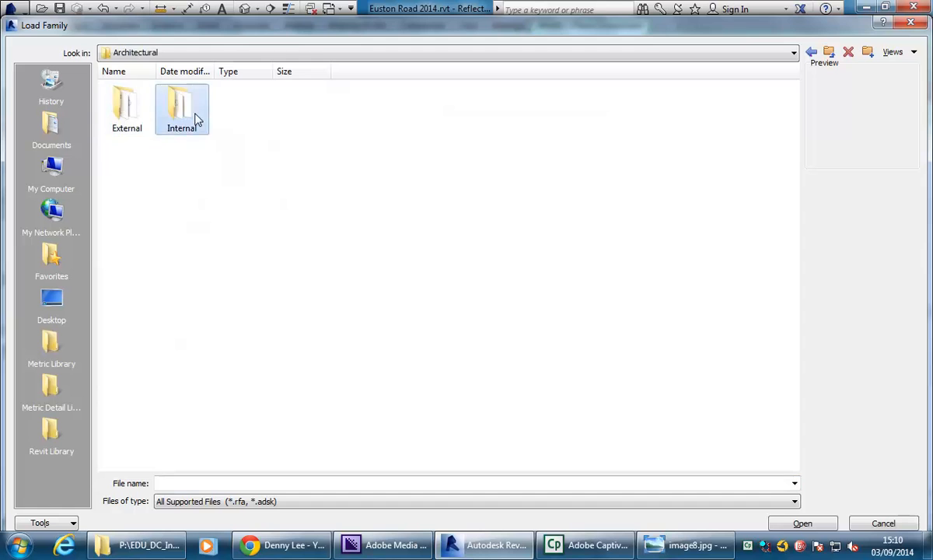
double_click(192, 115)
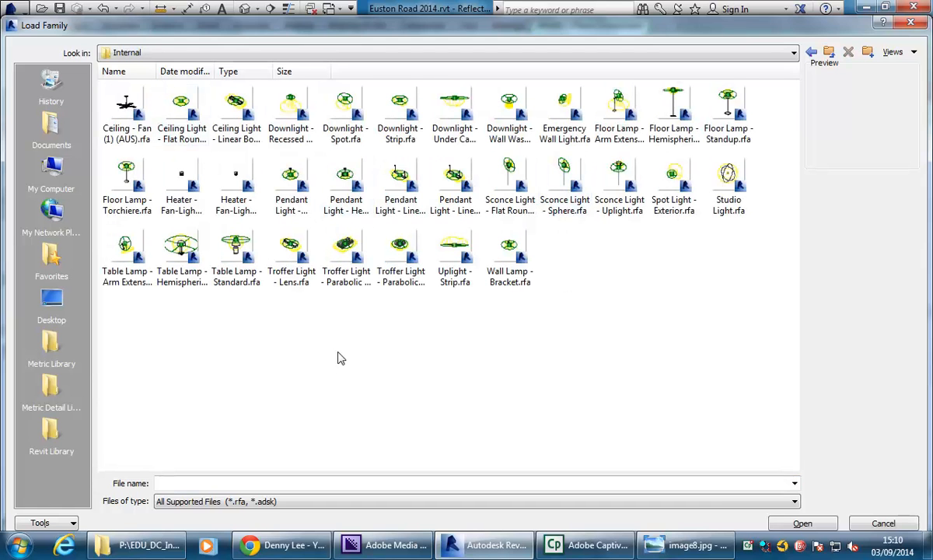
- Compare the previews of the troffer and ceiling light families, and load Ceiling Light - Linear Box.rfa
left_click(346, 253)
left_click(294, 264)
left_click(358, 269)
left_click(303, 264)
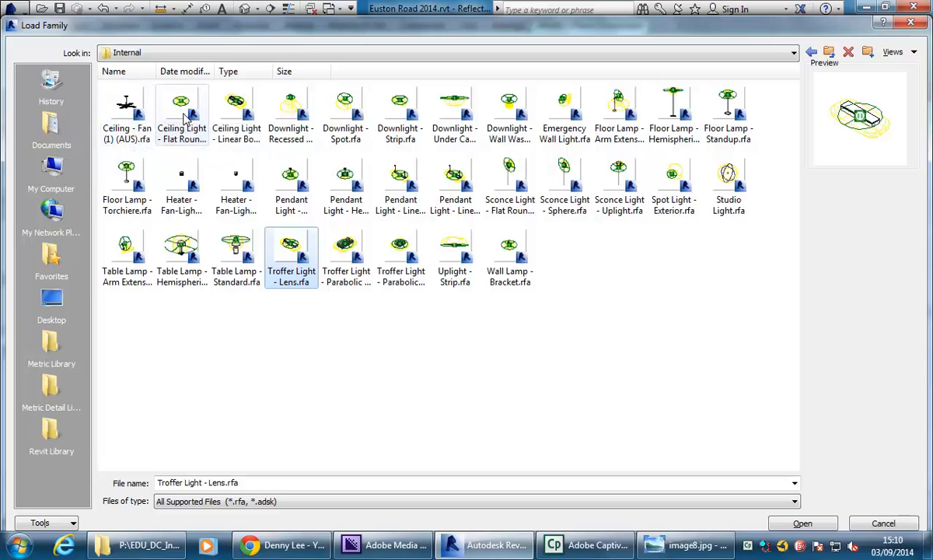
left_click(225, 116)
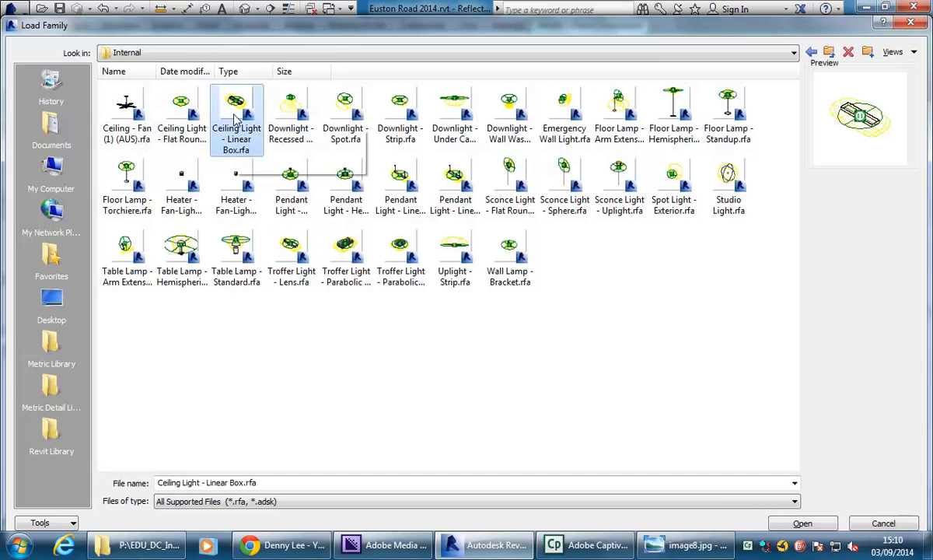
left_click(185, 119)
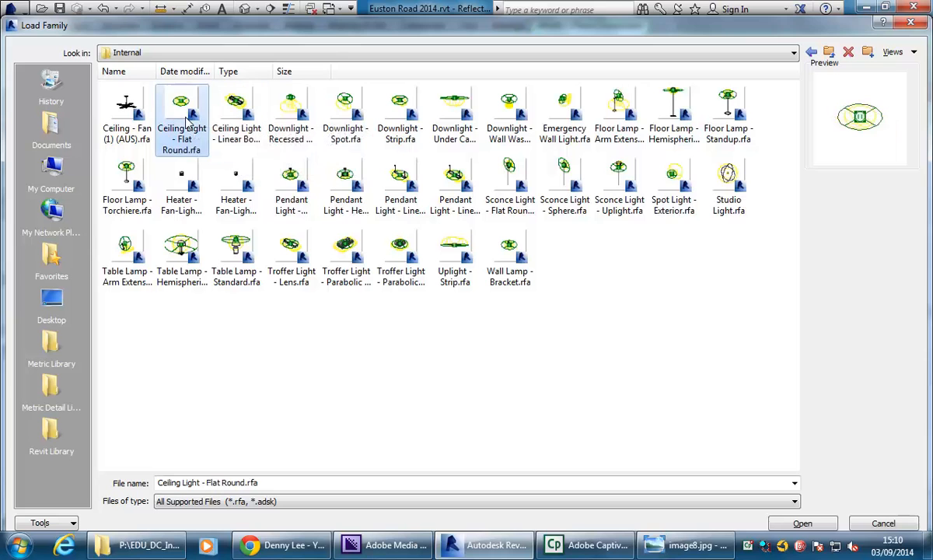
left_click(238, 117)
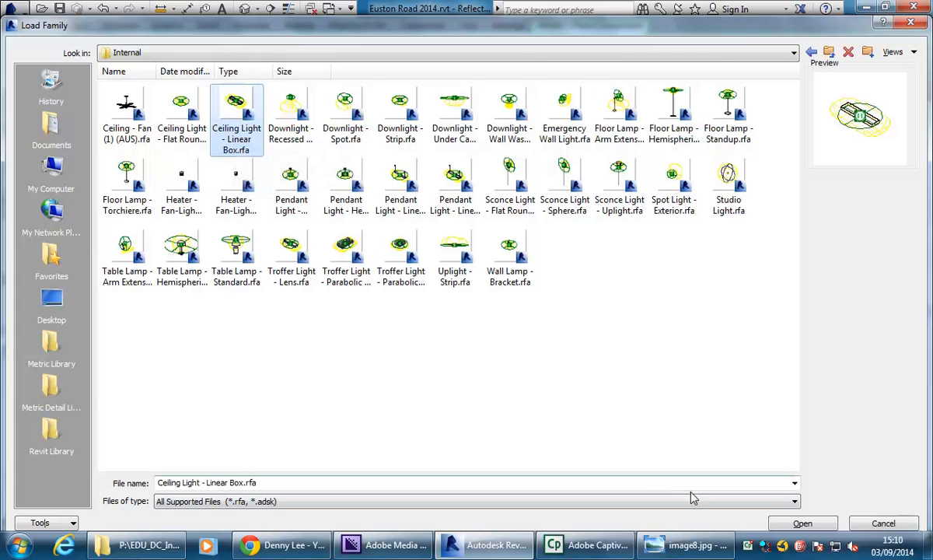
left_click(803, 524)
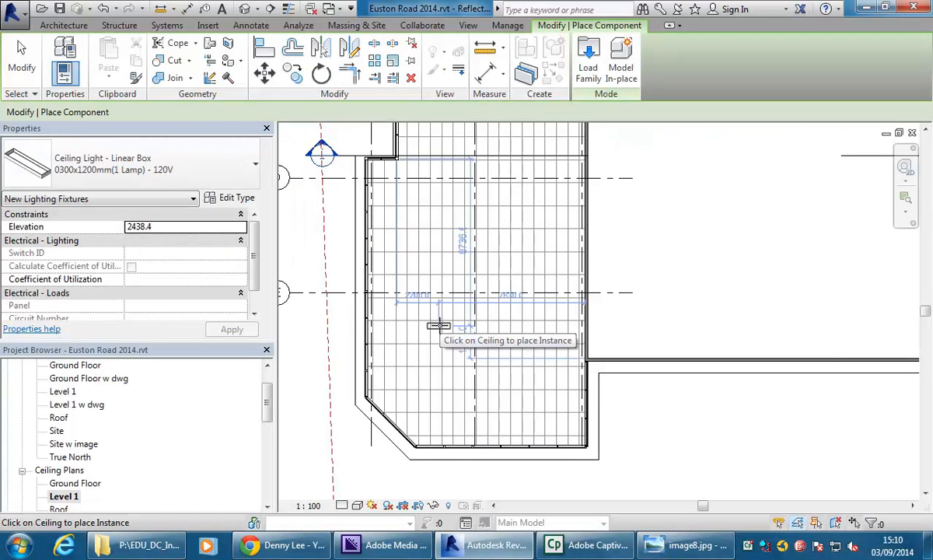
- Place a 0300x1200mm(1 Lamp) - 120V linear box light on the ceiling south of grid E, about 1400 mm from the middle grid line
scroll(436, 325, "up", 5)
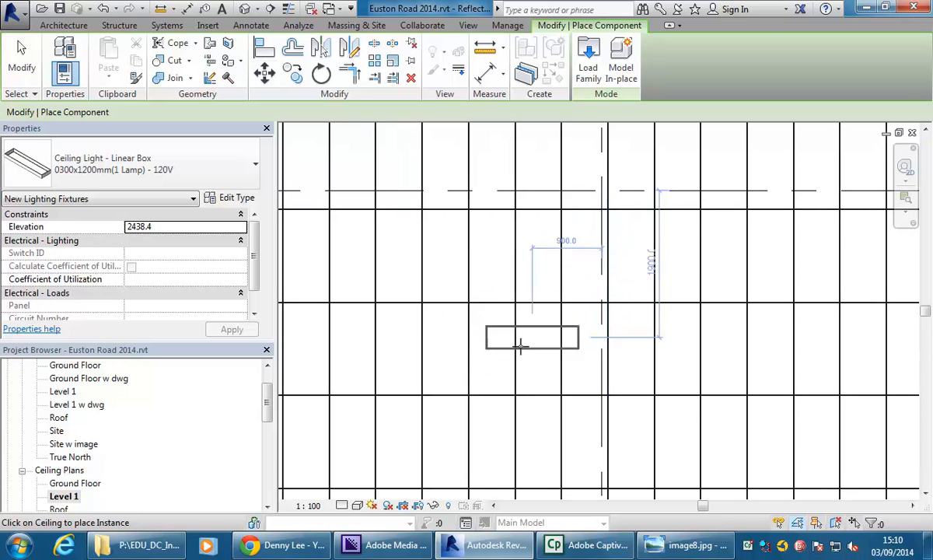
scroll(470, 312, "up", 1)
scroll(452, 313, "up", 1)
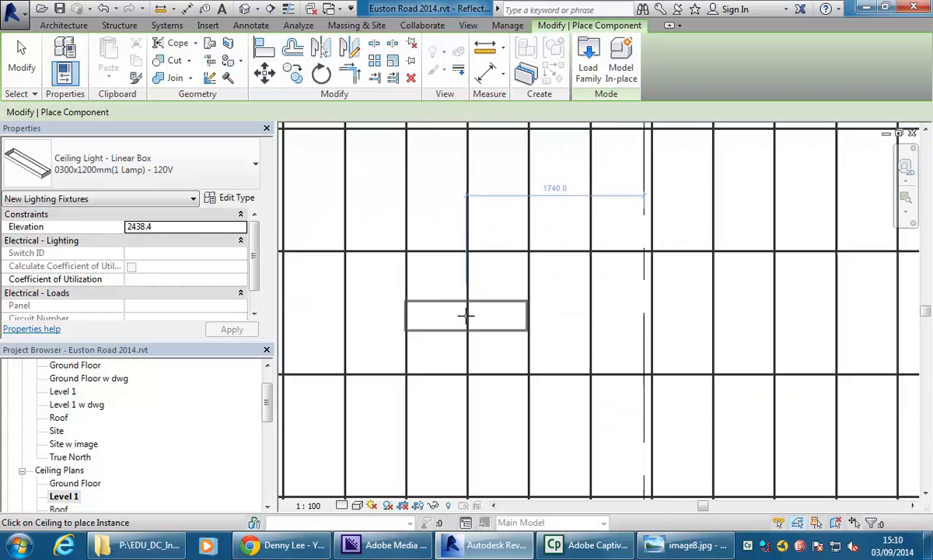
middle_click_drag(468, 320, 468, 344)
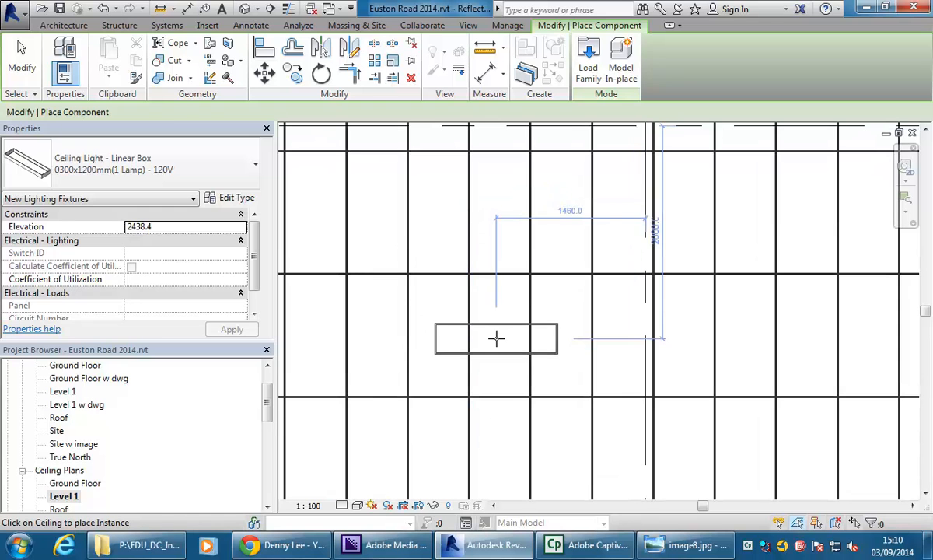
scroll(433, 269, "up", 1)
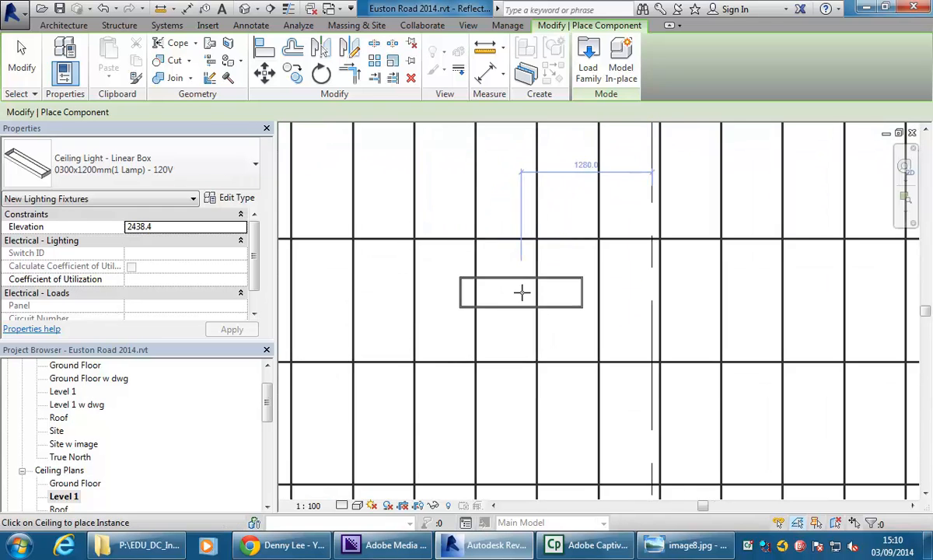
scroll(504, 309, "up", 1)
left_click(505, 309)
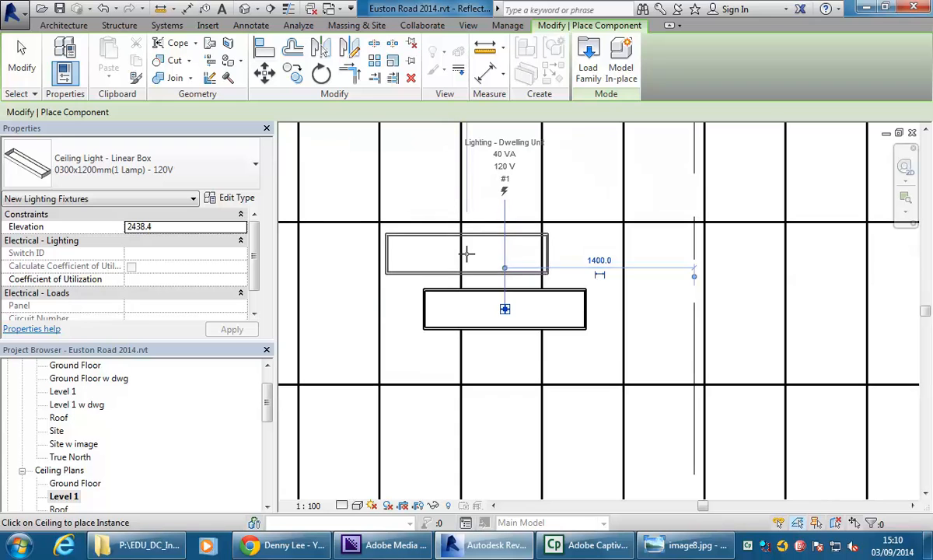
- End the component placement and delete the linear box light from the ceiling
right_click(482, 262)
left_click(501, 271)
left_click(502, 305)
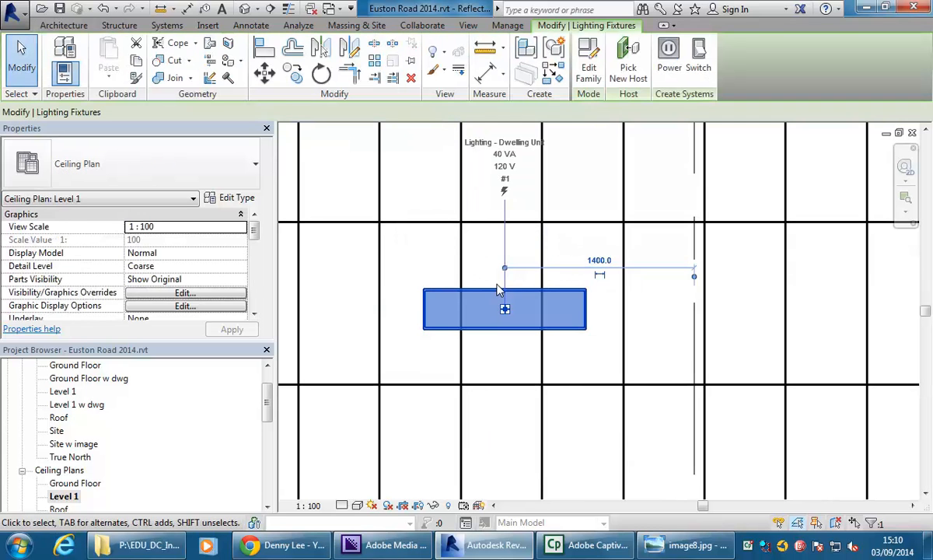
scroll(494, 298, "down", 2)
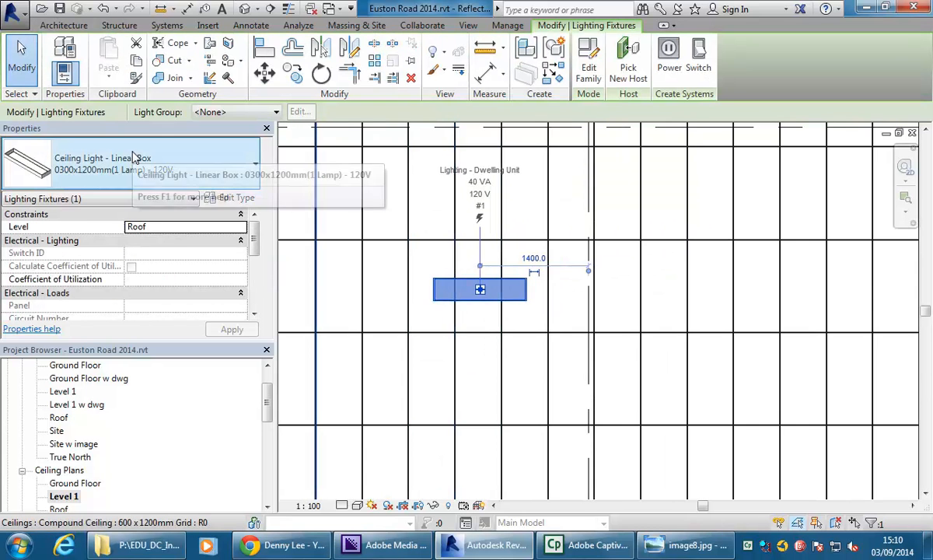
scroll(470, 307, "down", 1)
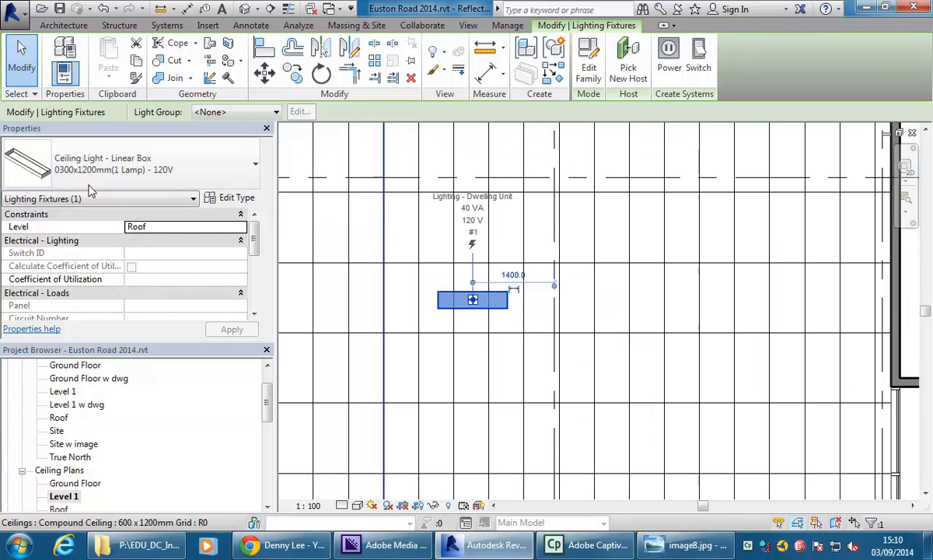
scroll(459, 301, "up", 1)
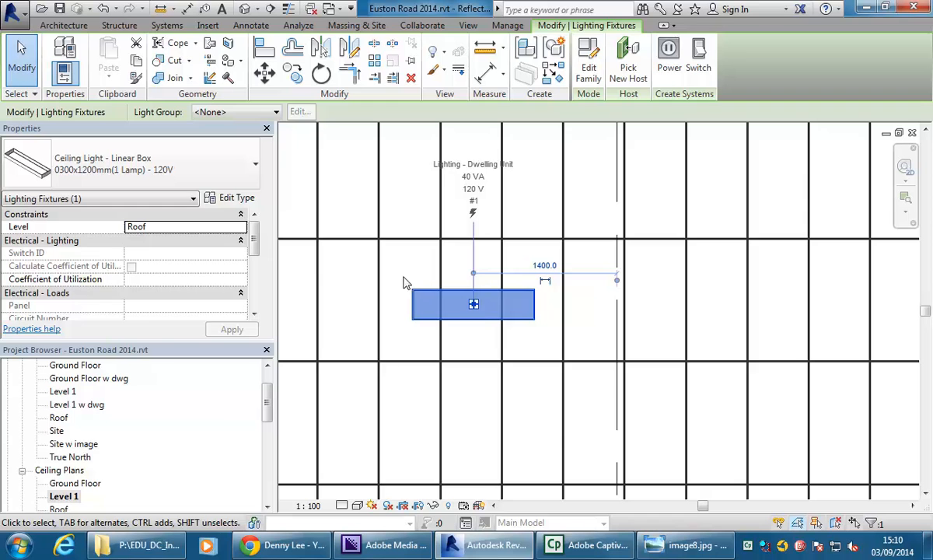
left_click(398, 276)
left_click(477, 302)
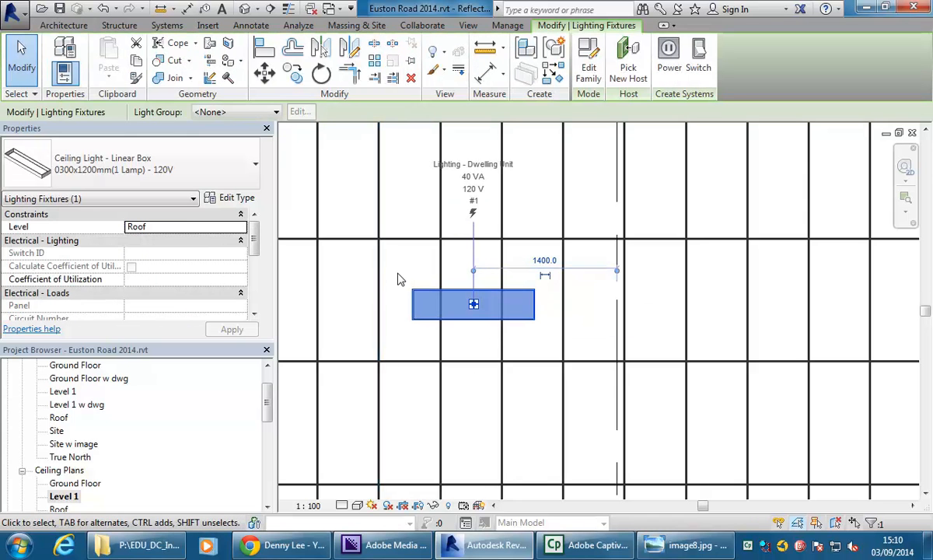
key("Delete")
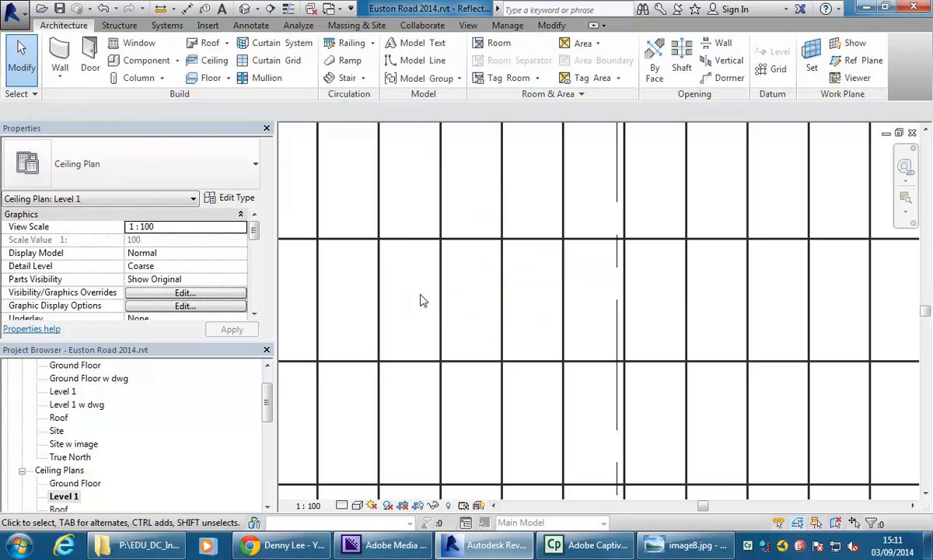
- Load the Troffer Light - Lens.rfa family from the Lighting, Architectural, Internal library folder for component placement
left_click(144, 62)
left_click(588, 66)
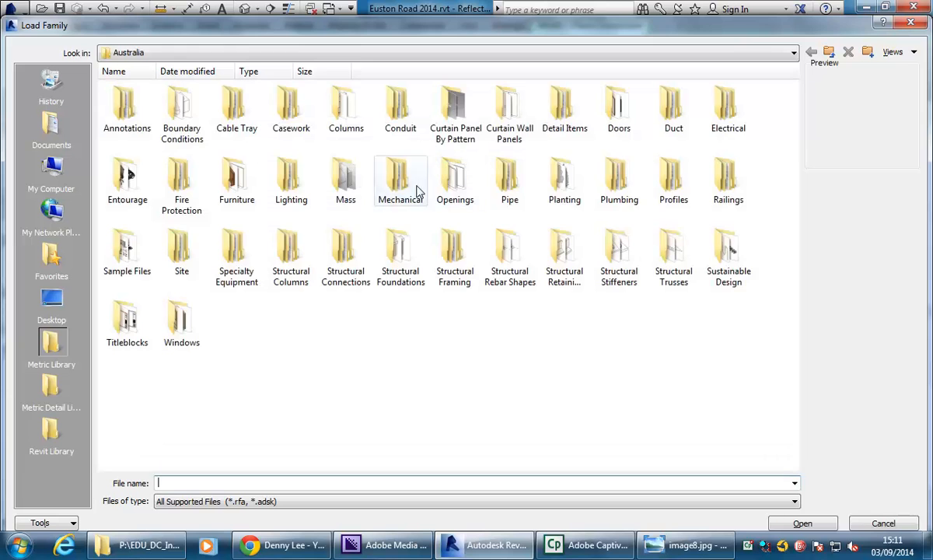
double_click(285, 182)
double_click(123, 113)
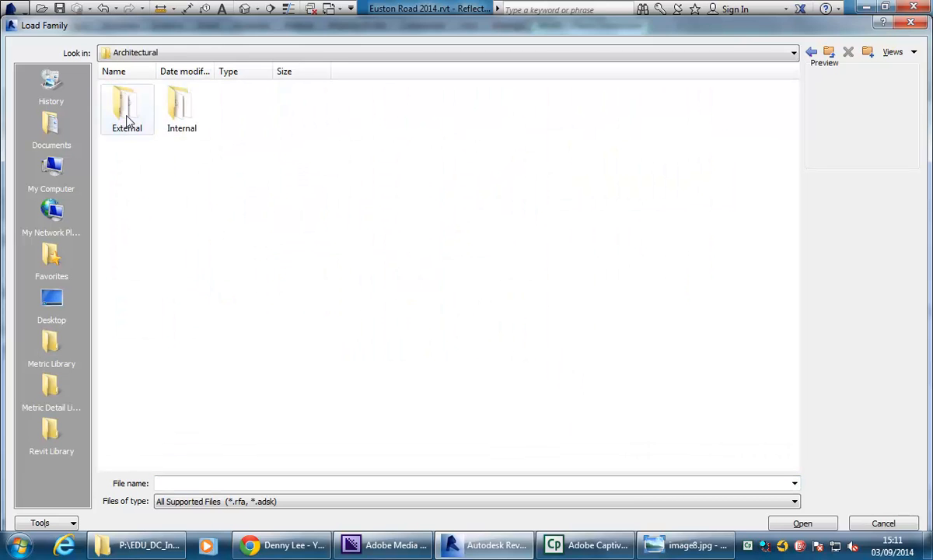
double_click(177, 115)
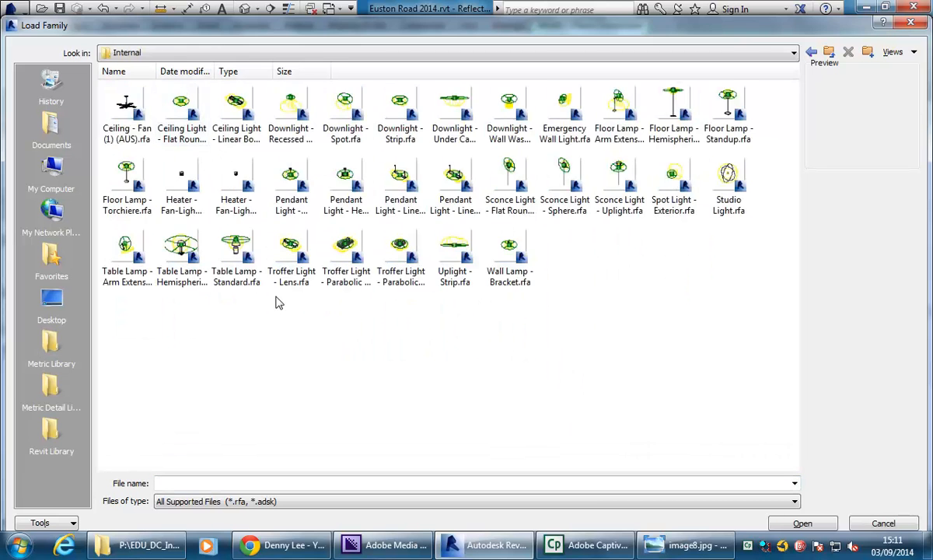
left_click(346, 257)
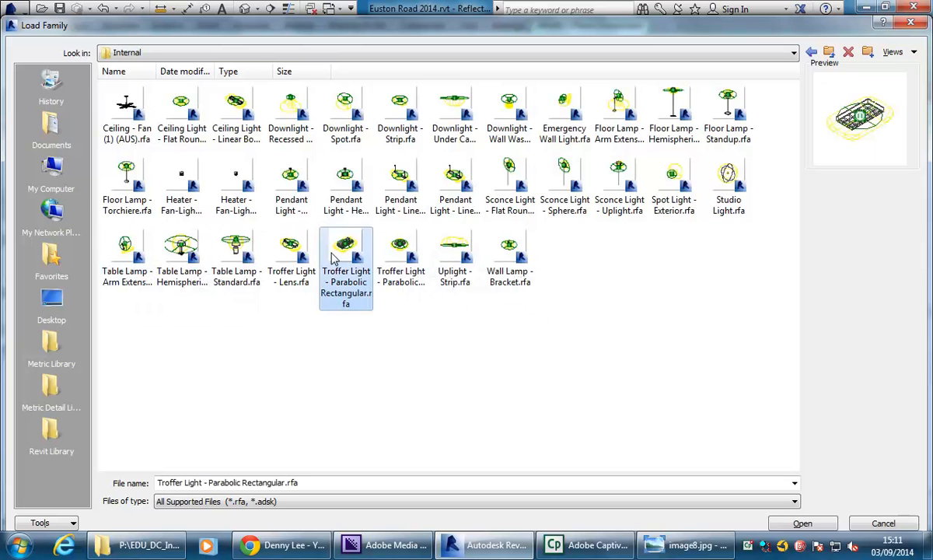
left_click(280, 265)
double_click(288, 249)
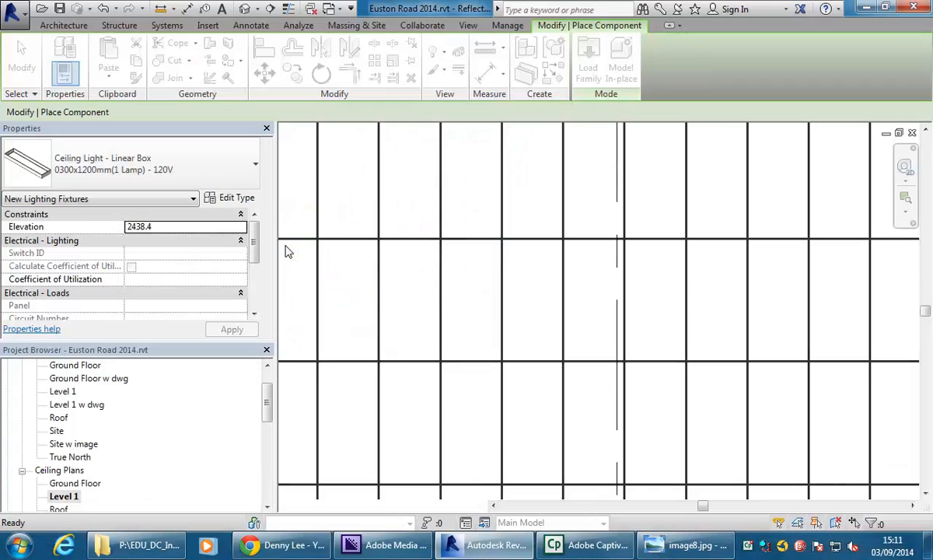
- Place a 0300x1200mm(2 Lamp) - 120V Troffer Light - Lens on the ceiling, about 1880 mm west of the middle grid line
scroll(408, 317, "down", 1)
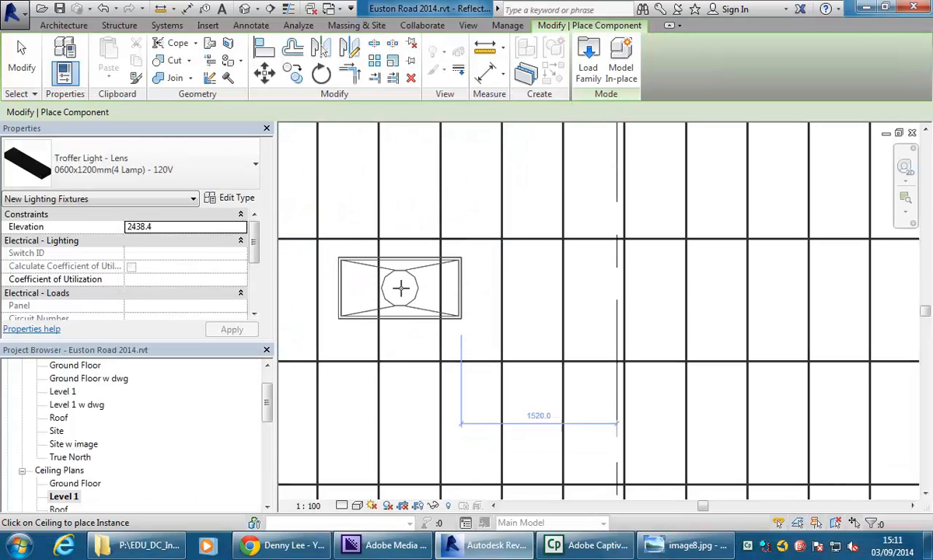
left_click(158, 151)
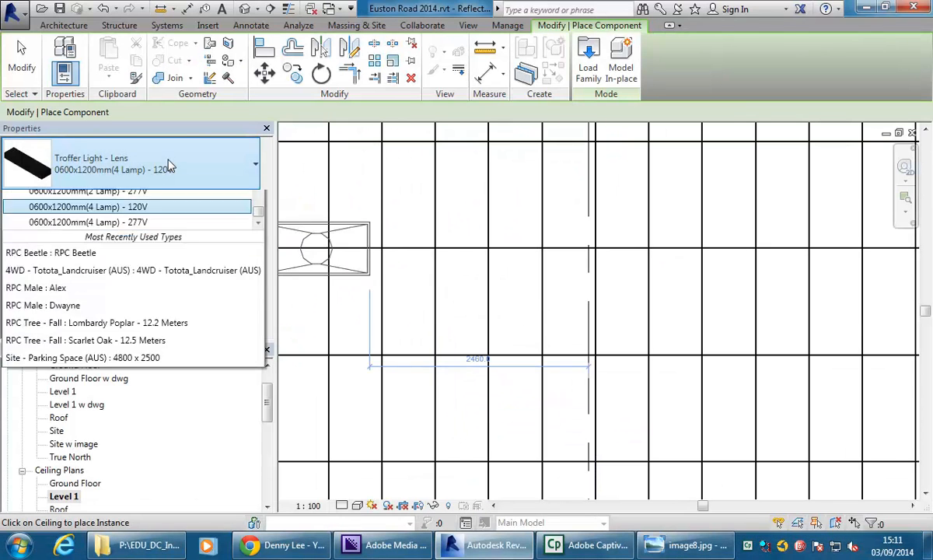
scroll(140, 258, "up", 3)
scroll(133, 276, "down", 3)
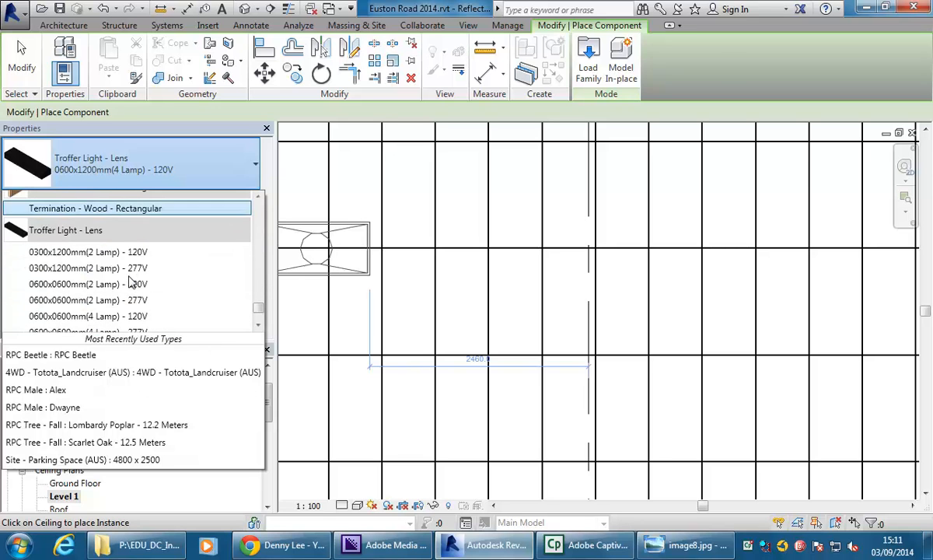
mouse_move(258, 305)
left_mouse_down()
mouse_move(257, 287)
mouse_move(260, 297)
left_mouse_up()
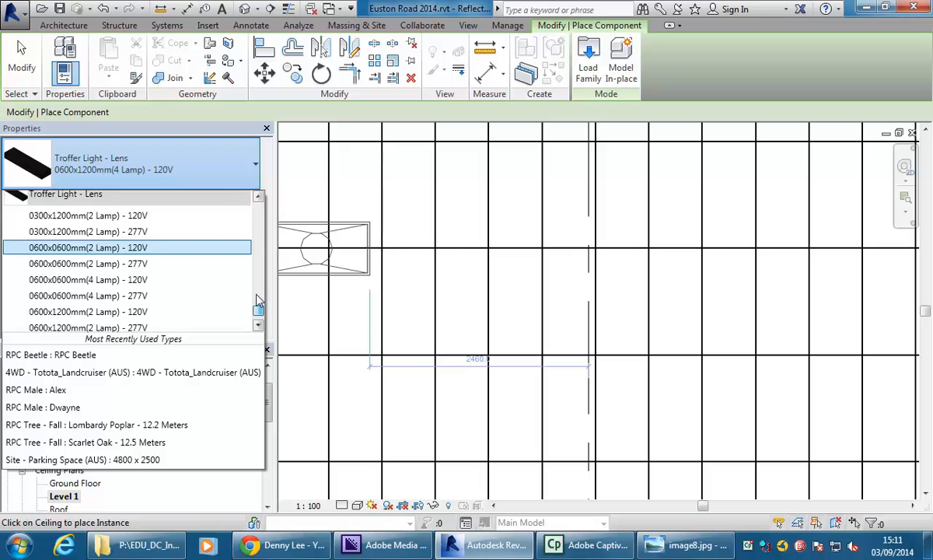
left_click(56, 217)
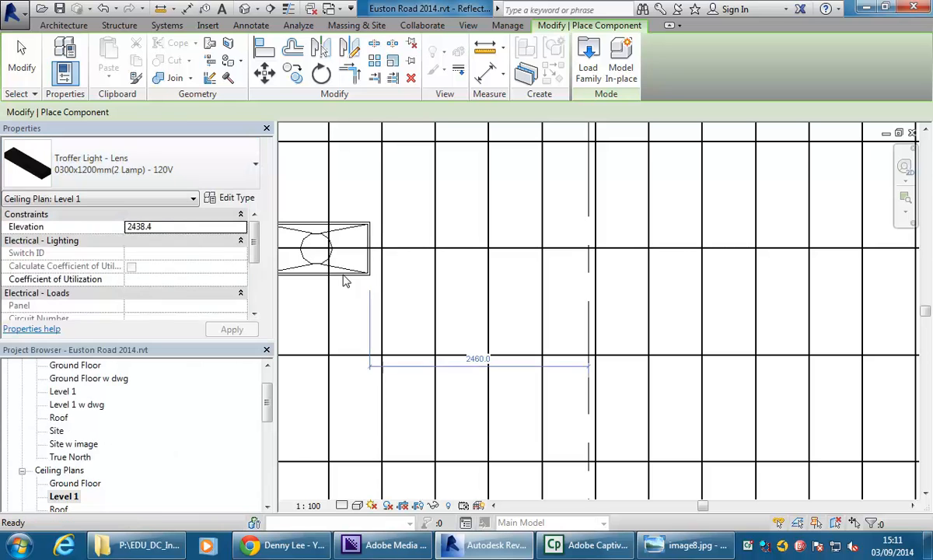
scroll(363, 307, "up", 2)
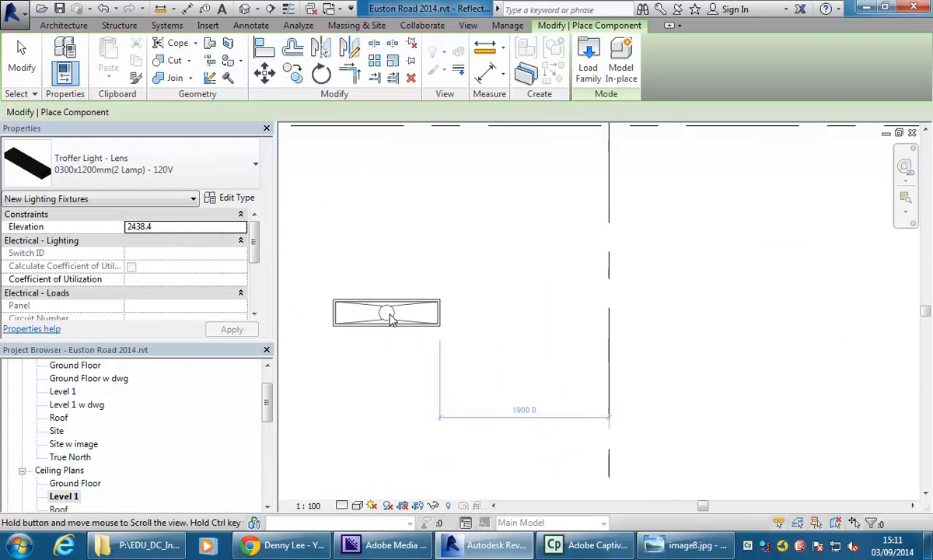
left_click(395, 313)
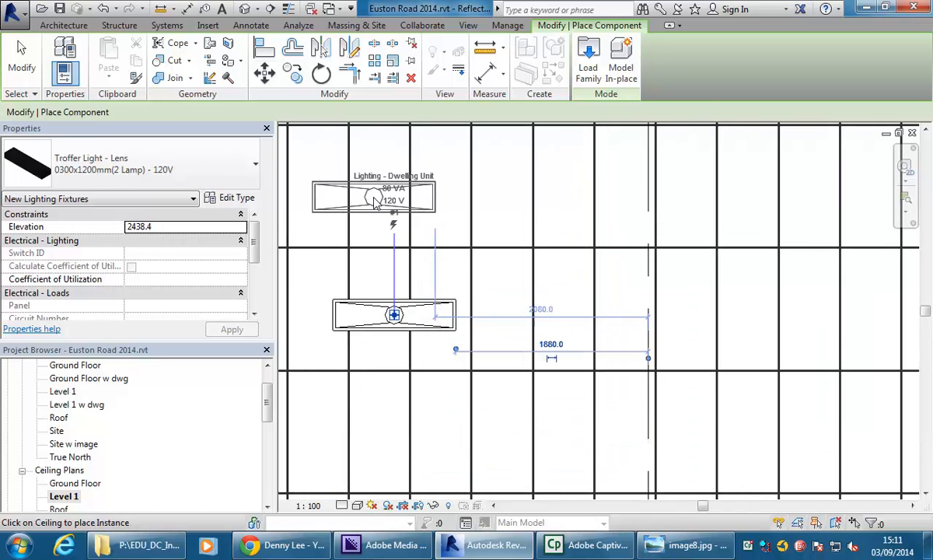
right_click(394, 201)
left_click(412, 208)
scroll(409, 297, "up", 2)
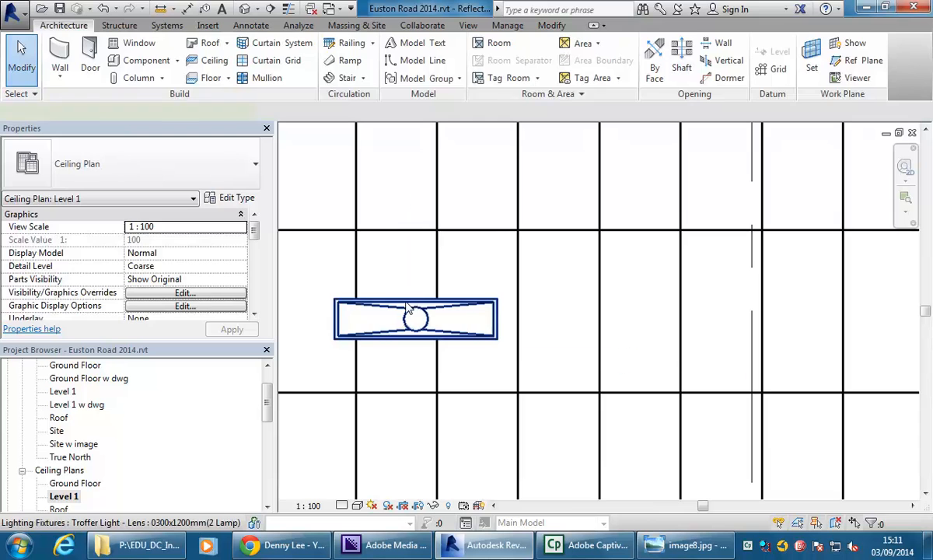
- Move the troffer light north between grids C and D, about 1125 mm west of the middle grid line
left_click(389, 313)
scroll(398, 277, "down", 1)
scroll(398, 277, "down", 3)
middle_click_drag(405, 303, 462, 405)
scroll(446, 383, "down", 3)
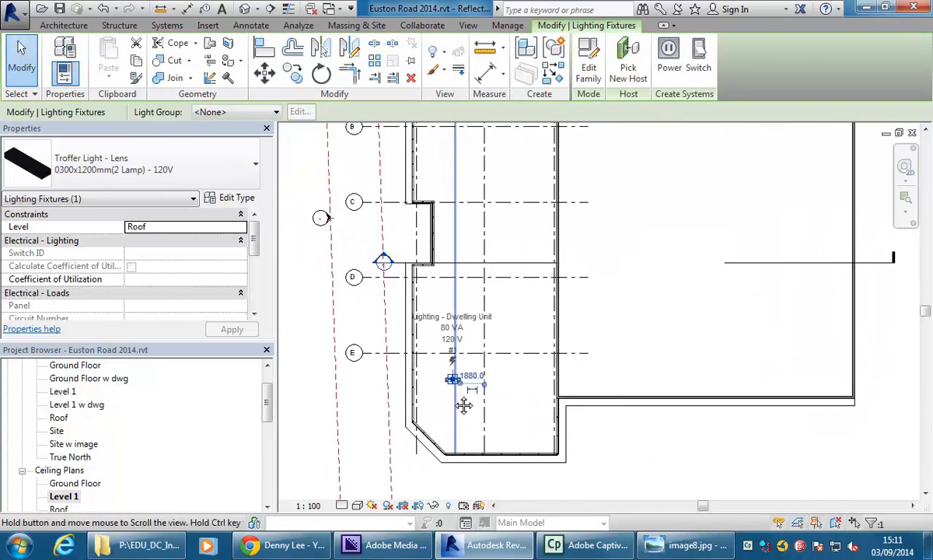
scroll(442, 392, "up", 2)
left_click_drag(456, 375, 467, 192)
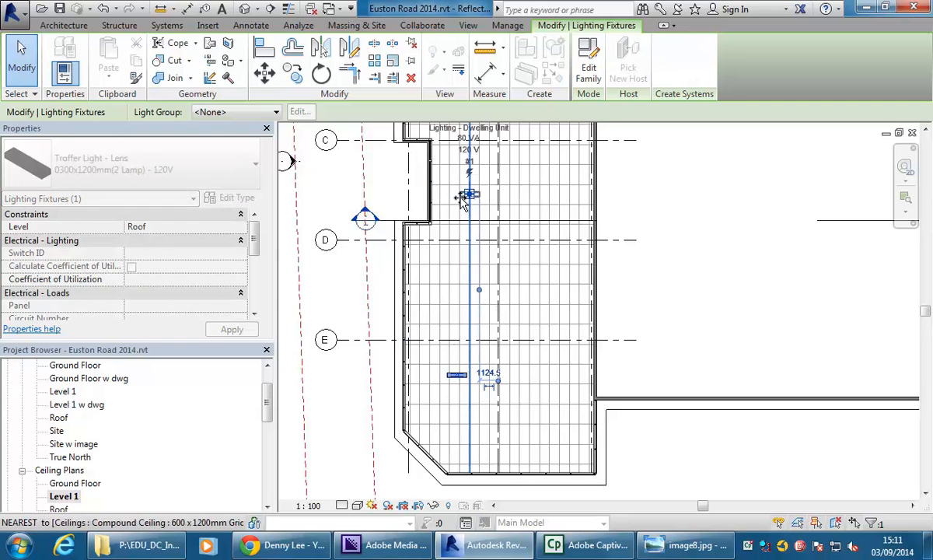
scroll(458, 252, "up", 3)
left_click(311, 242)
scroll(334, 248, "down", 3)
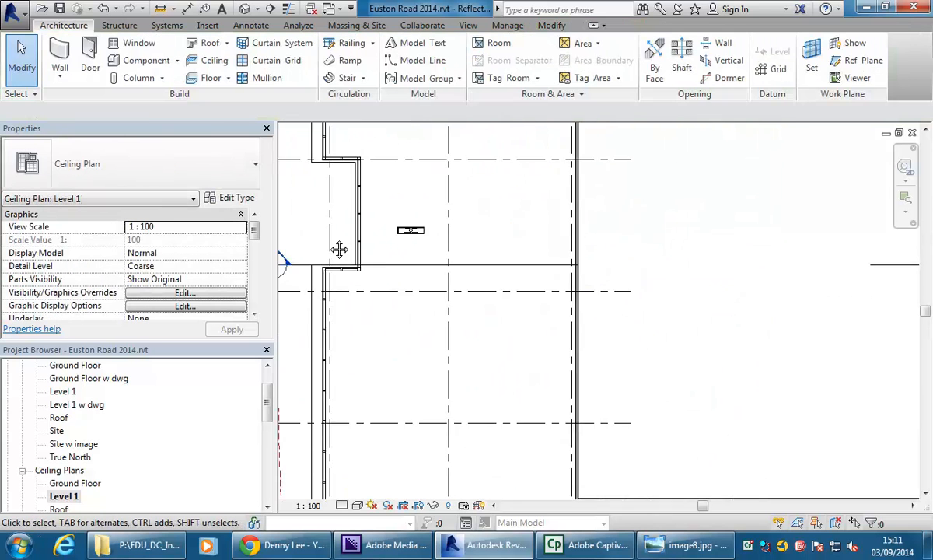
- Open the building section through the ceiling and inspect how the troffer light sits in the ceiling at Roof level
double_click(386, 263)
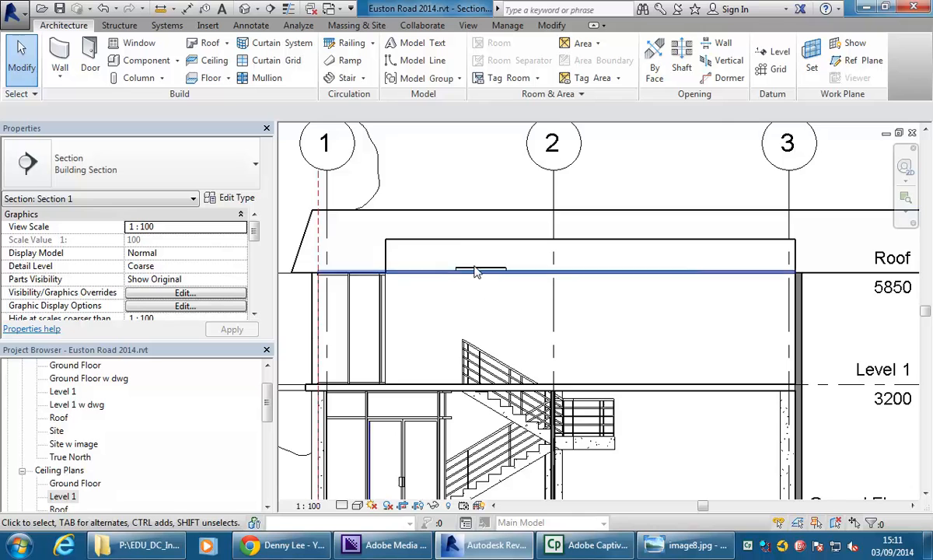
scroll(471, 319, "up", 4)
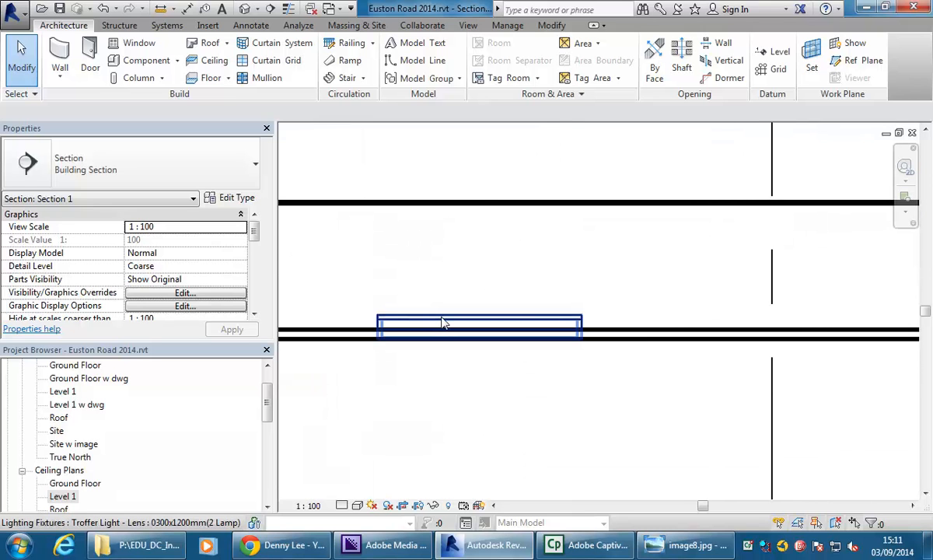
left_click(442, 324)
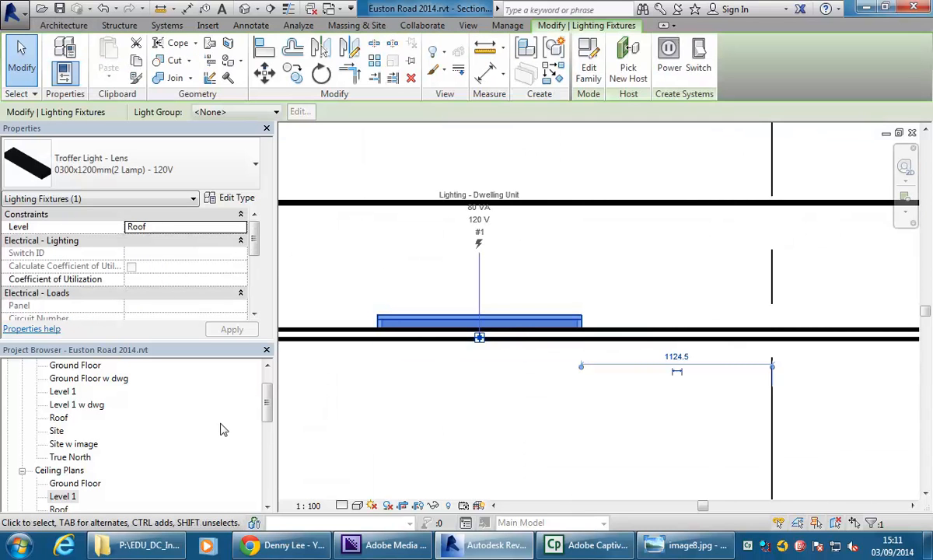
- Return to the Level 1 ceiling plan and rotate the troffer light 90 degrees so it runs north-south
double_click(62, 496)
scroll(509, 203, "up", 5)
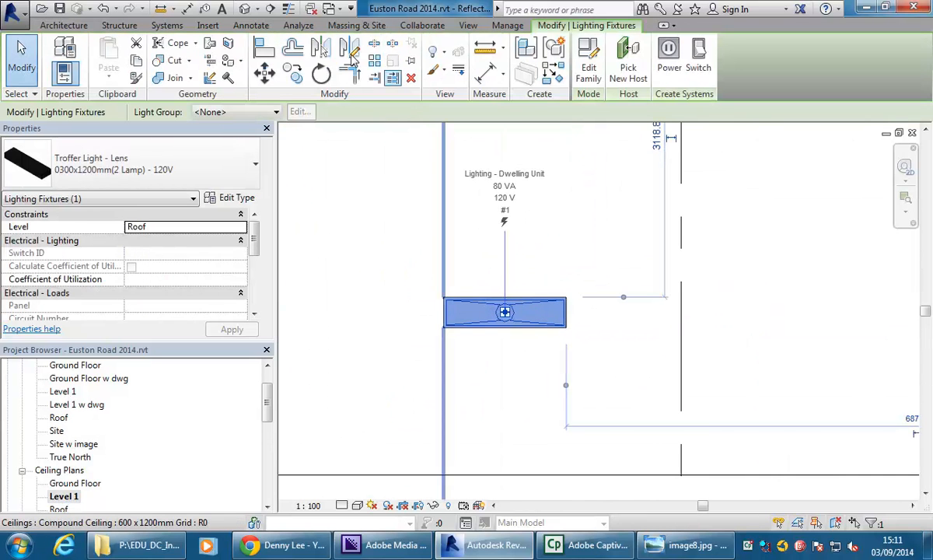
left_click(321, 73)
left_click(610, 311)
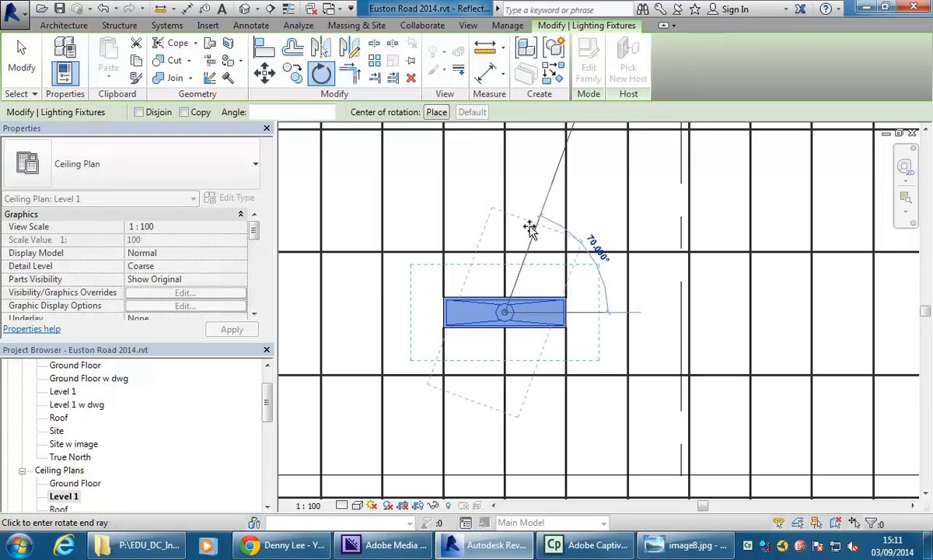
left_click(521, 220)
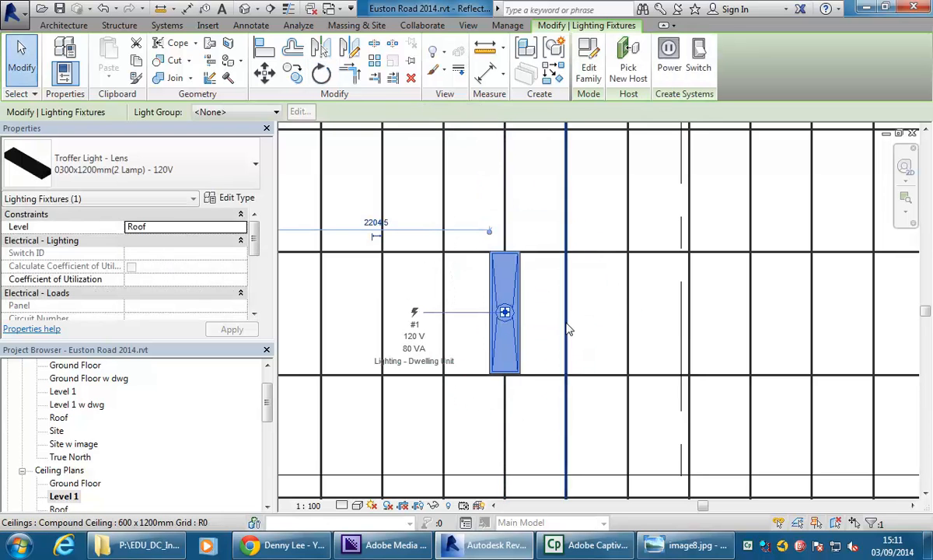
- Move the troffer light by its southwest corner onto a ceiling grid intersection to the southwest, aligning it with one tile
scroll(504, 316, "up", 3)
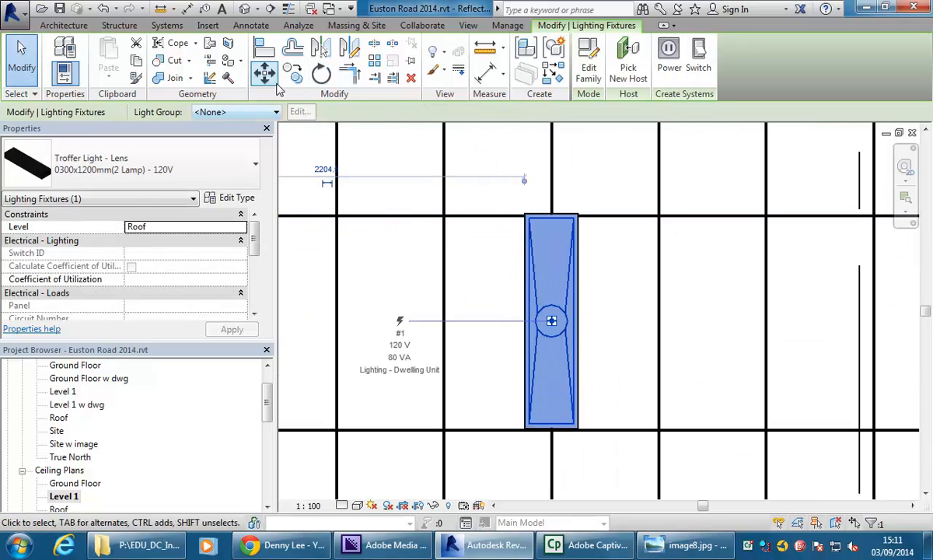
left_click(263, 73)
scroll(483, 281, "up", 4)
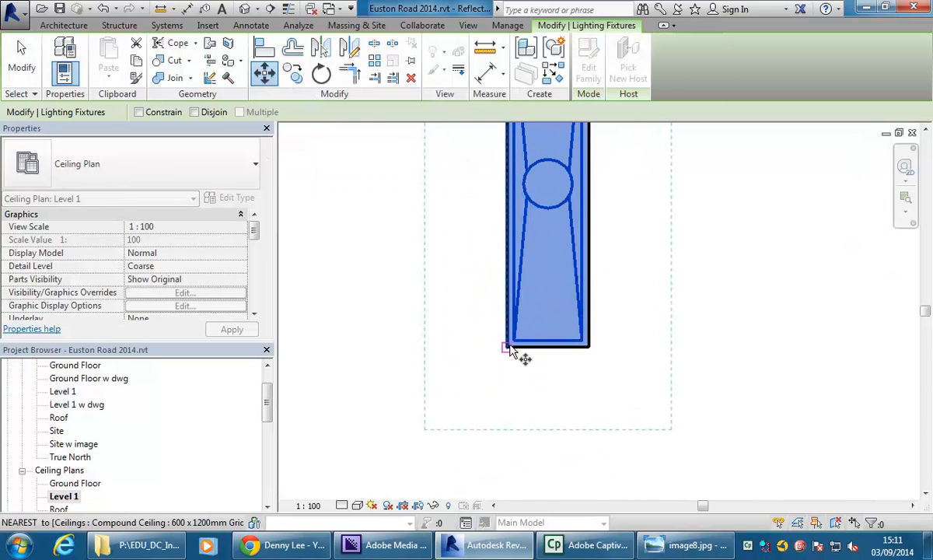
left_click(507, 349)
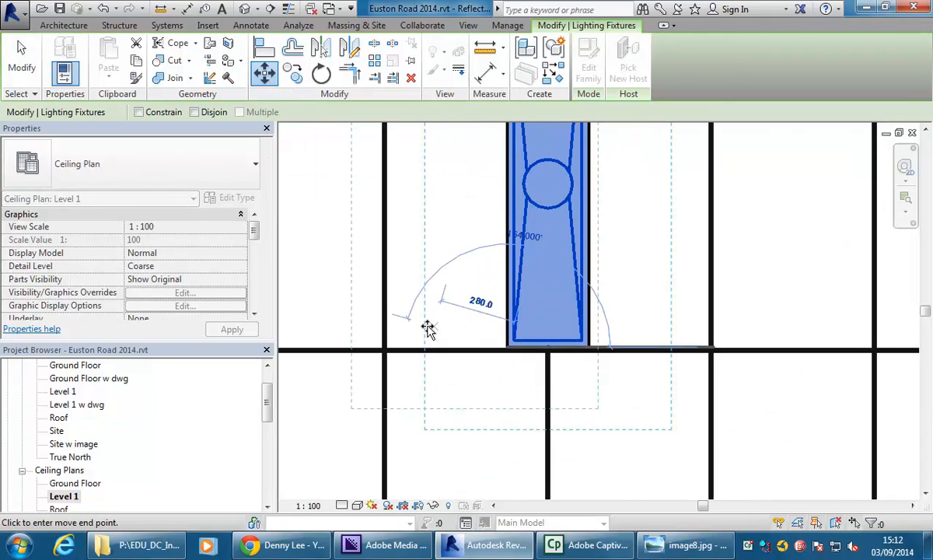
scroll(408, 318, "down", 3)
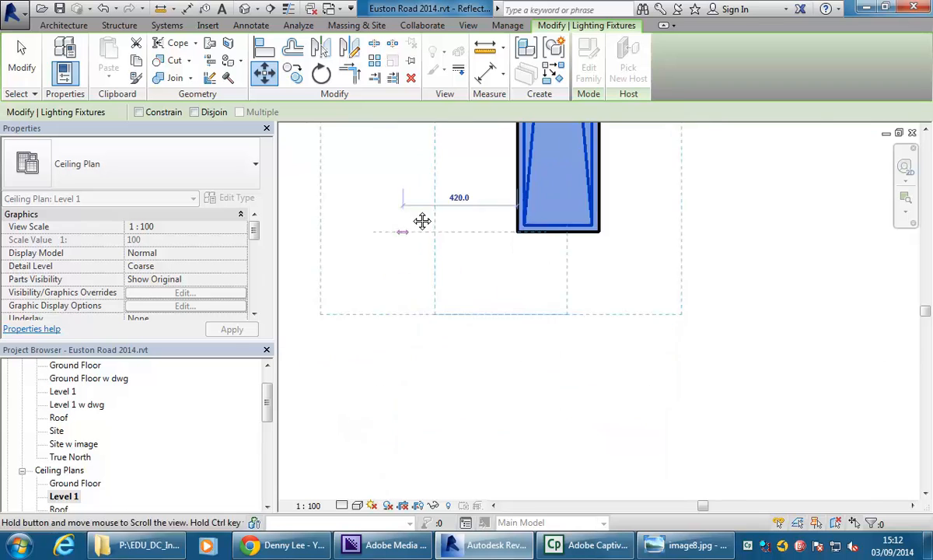
scroll(426, 352, "up", 3)
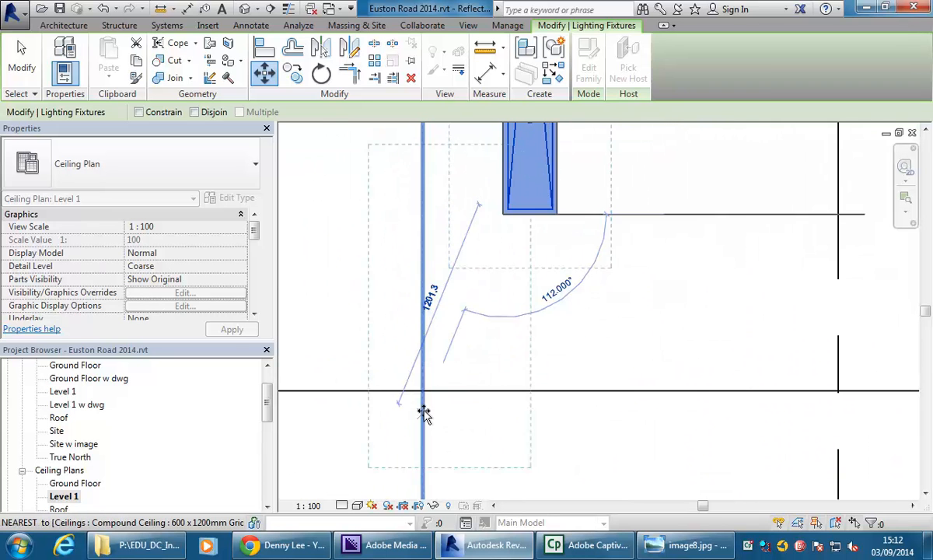
left_click(422, 433)
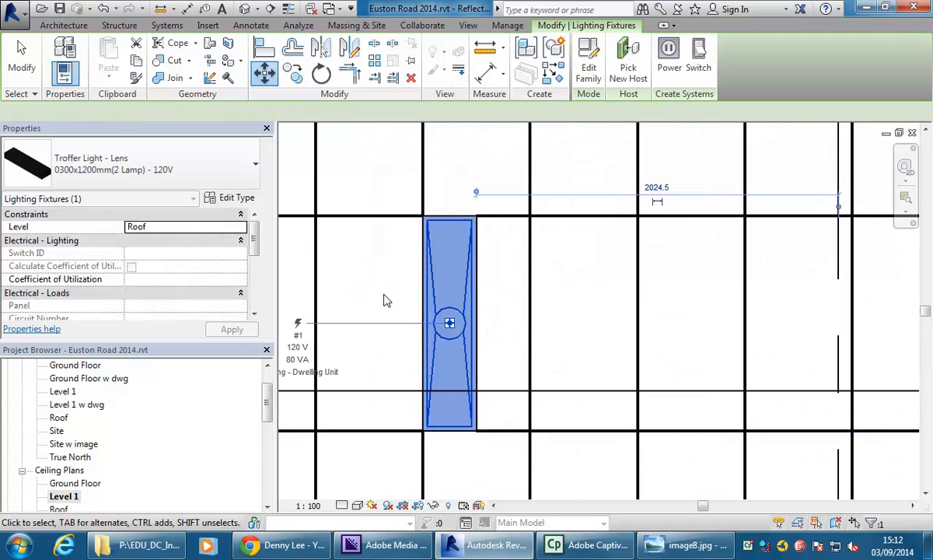
scroll(431, 295, "down", 5)
key("Escape")
scroll(416, 277, "up", 3)
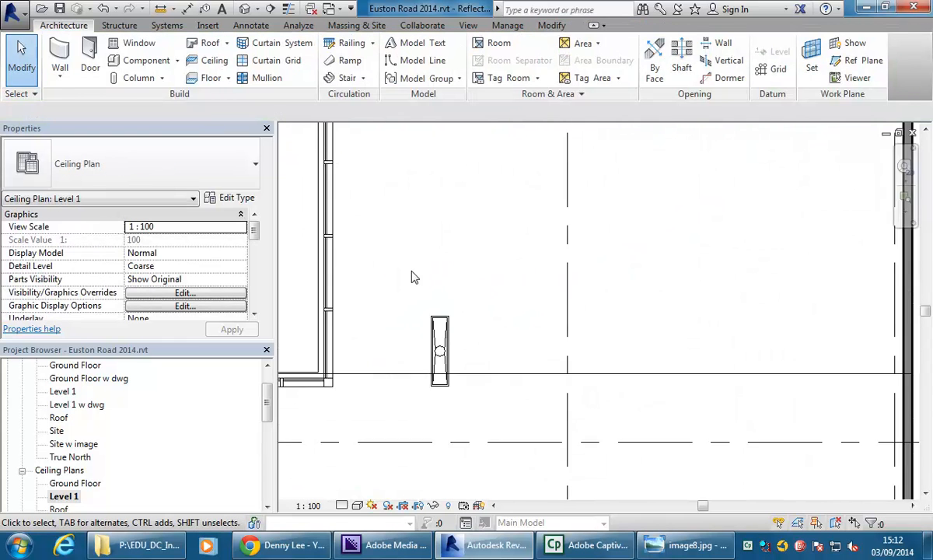
- Copy the troffer light eastward within the same row of ceiling tiles
left_click(443, 359)
middle_click_drag(461, 310, 428, 304)
left_click(289, 67)
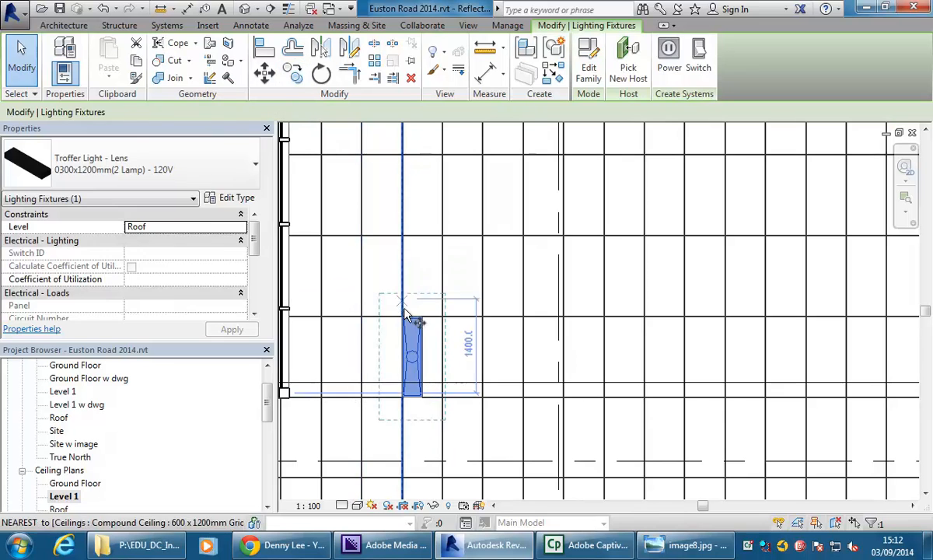
left_click(412, 333)
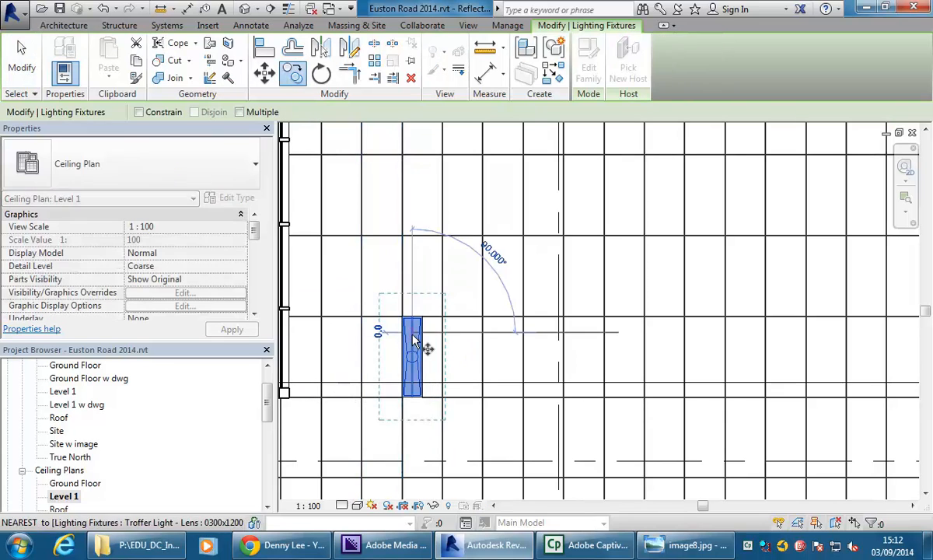
left_click(521, 334)
- Align the west edge of the copied troffer light with the ceiling grid line just west of it
scroll(501, 392, "up", 2)
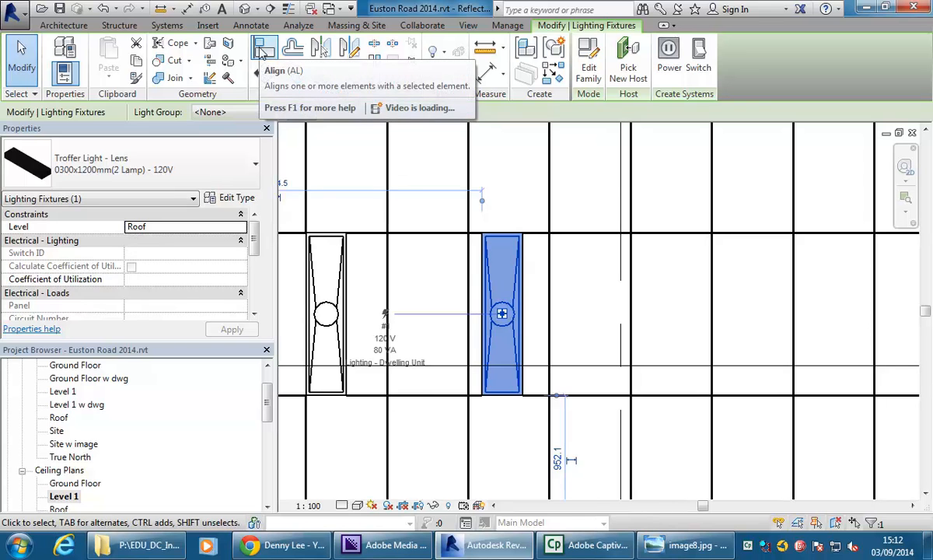
left_click(264, 51)
left_click(468, 292)
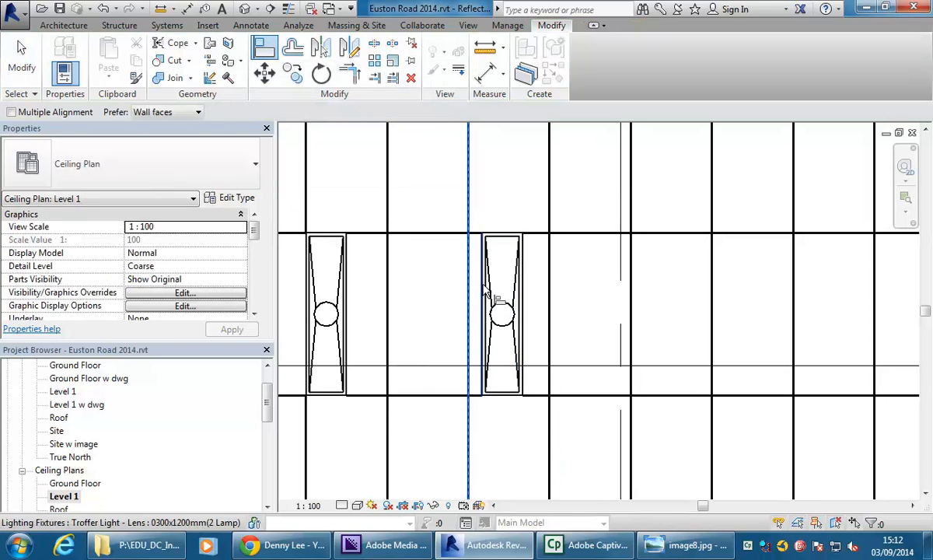
left_click(485, 291)
right_click(501, 192)
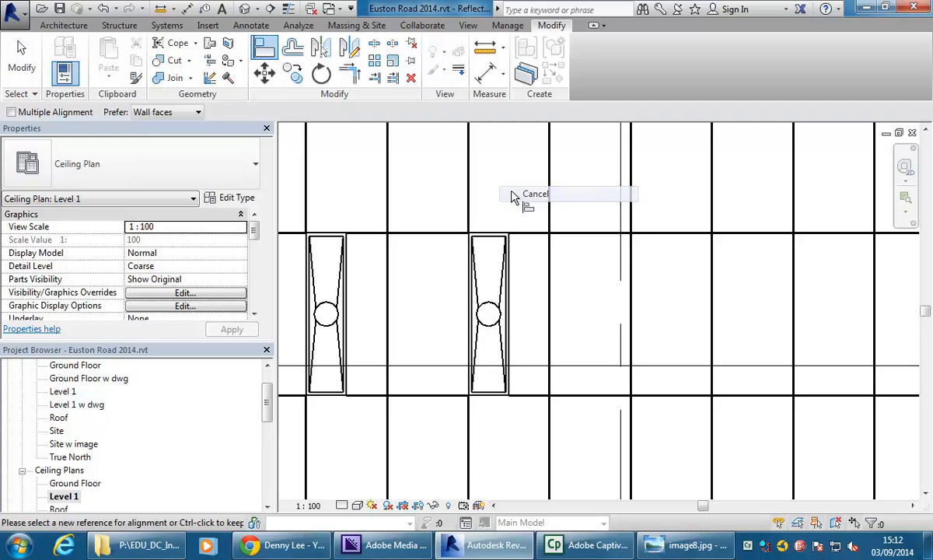
left_click(528, 194)
- Move the copied troffer light 1800 mm east, three tile widths, to the other side of the middle grid line
scroll(515, 206, "down", 2)
left_click(465, 286)
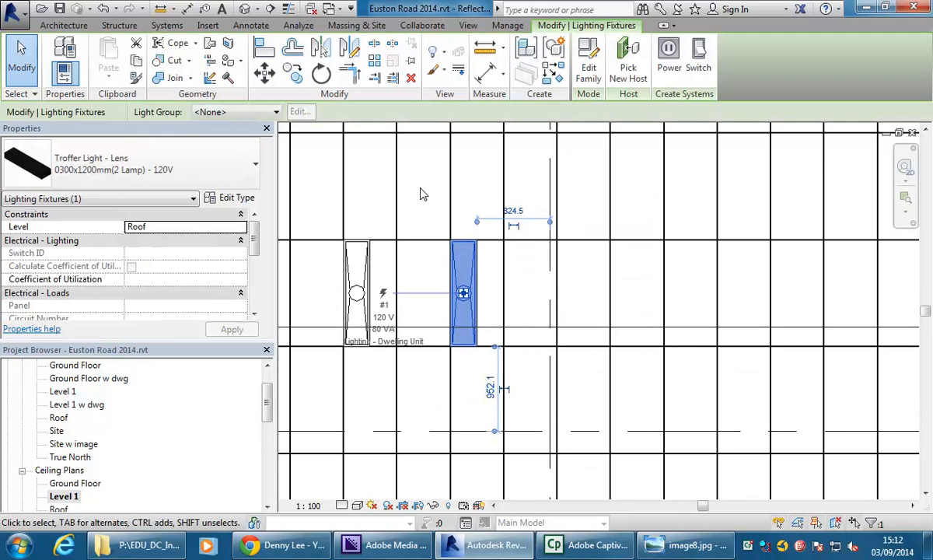
key("m")
key("v")
middle_click_drag(401, 233, 385, 261)
left_click(385, 268)
left_click(545, 268)
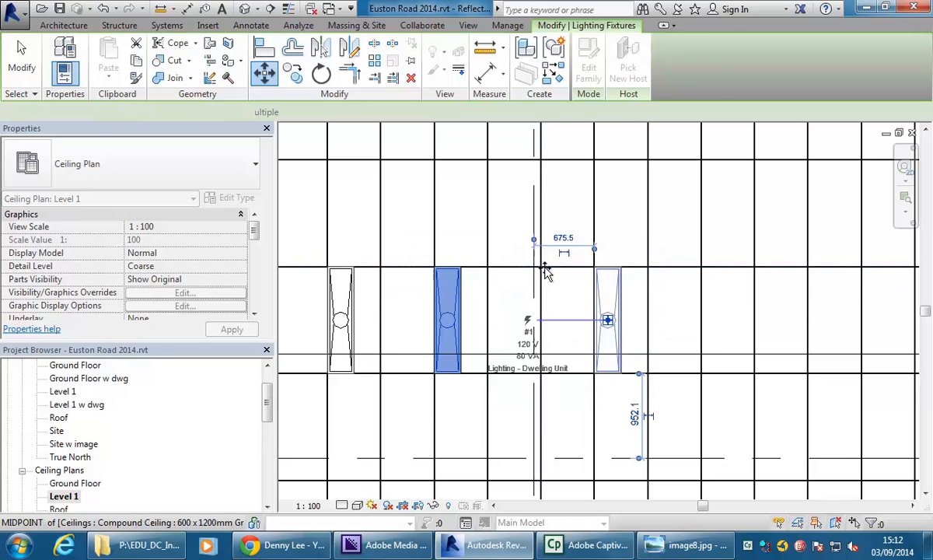
left_click(398, 235)
- Browse the Revit Library's Lighting folder on the StudentResources drive for a component family and preview Troffer - Parabolic Rectangular
scroll(419, 247, "down", 3)
middle_click_drag(426, 250, 442, 222)
scroll(461, 219, "down", 1)
scroll(453, 207, "up", 2)
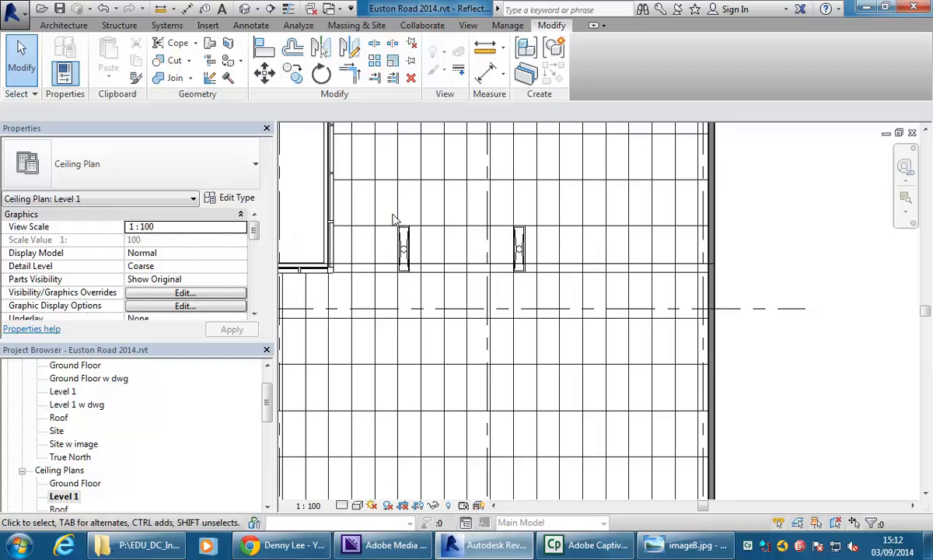
middle_click_drag(381, 217, 368, 221)
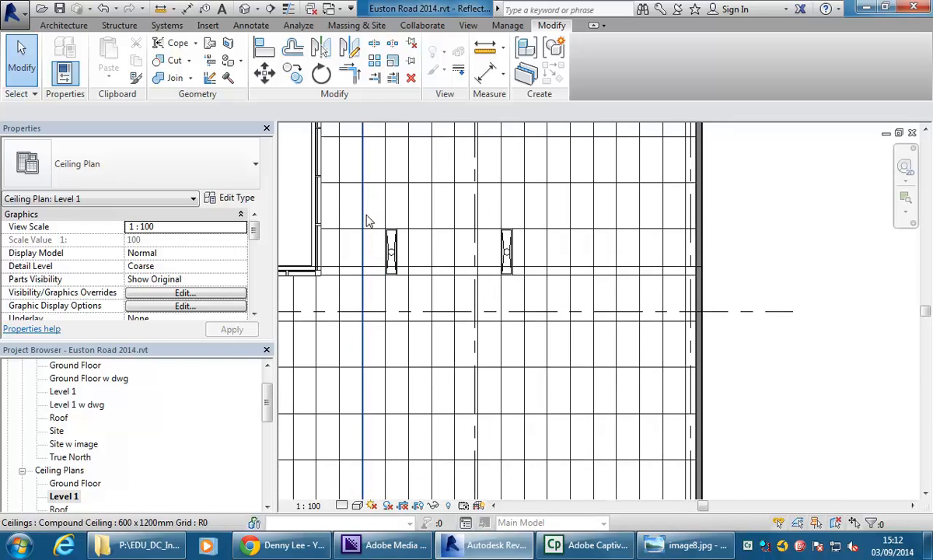
left_click(61, 27)
left_click(149, 62)
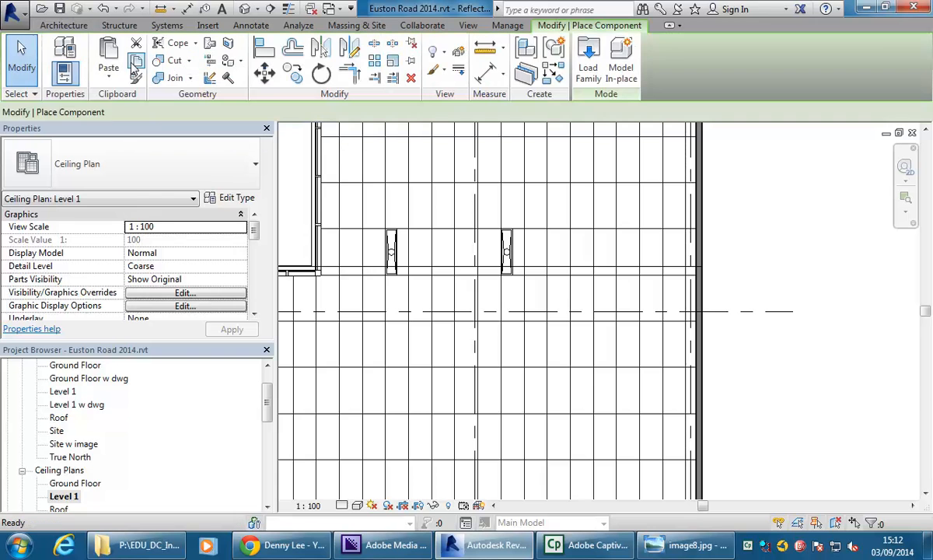
left_click(585, 74)
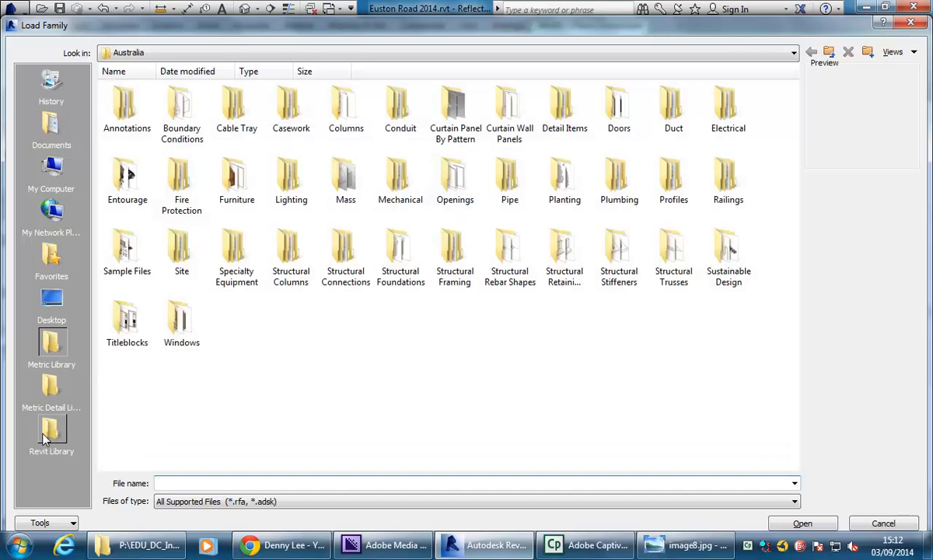
left_click(218, 54)
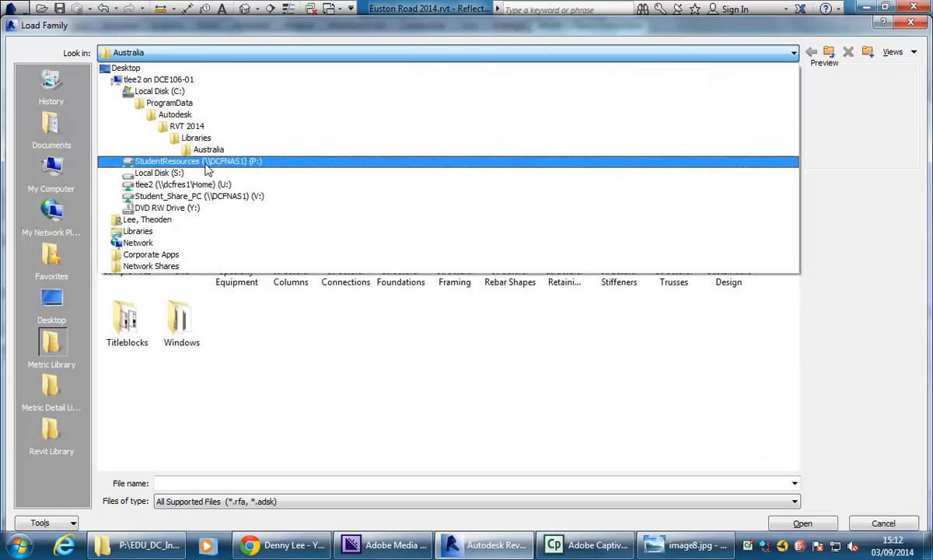
left_click(241, 161)
double_click(514, 121)
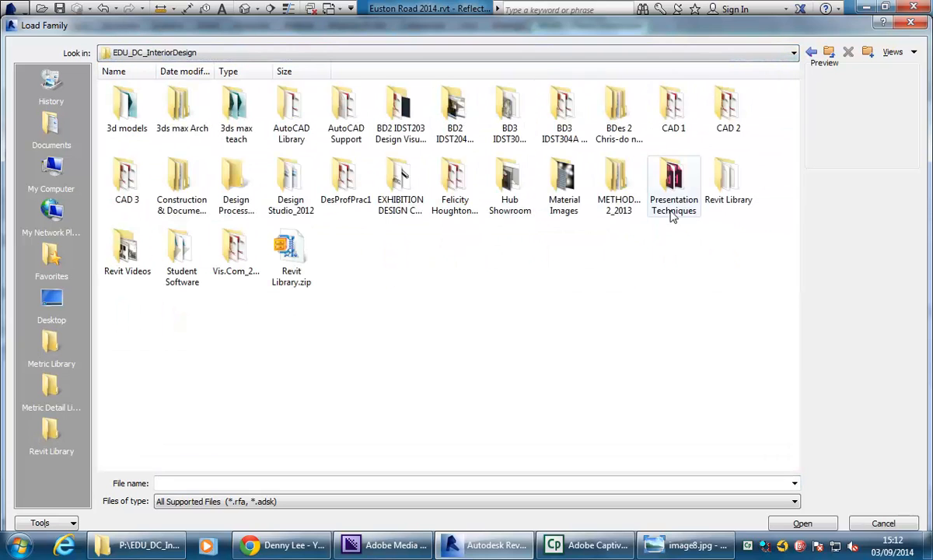
double_click(730, 194)
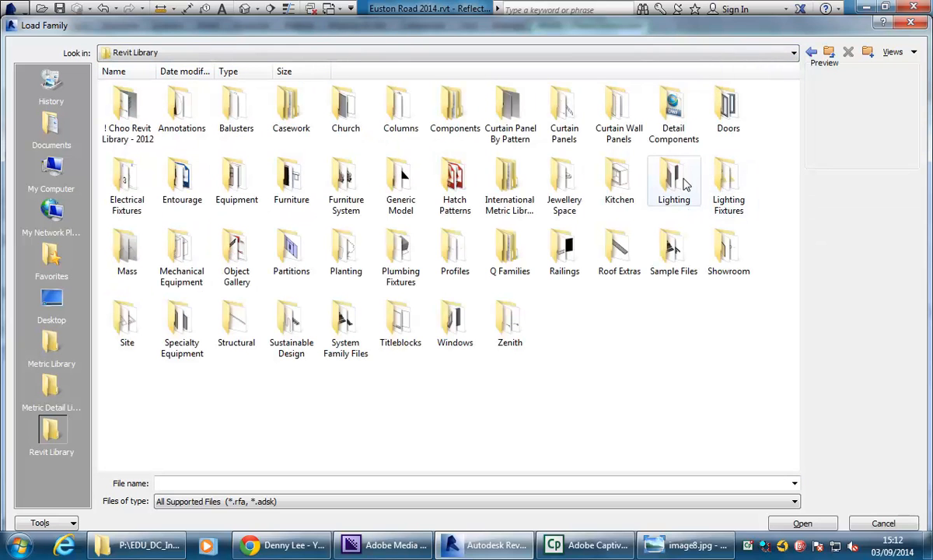
double_click(682, 185)
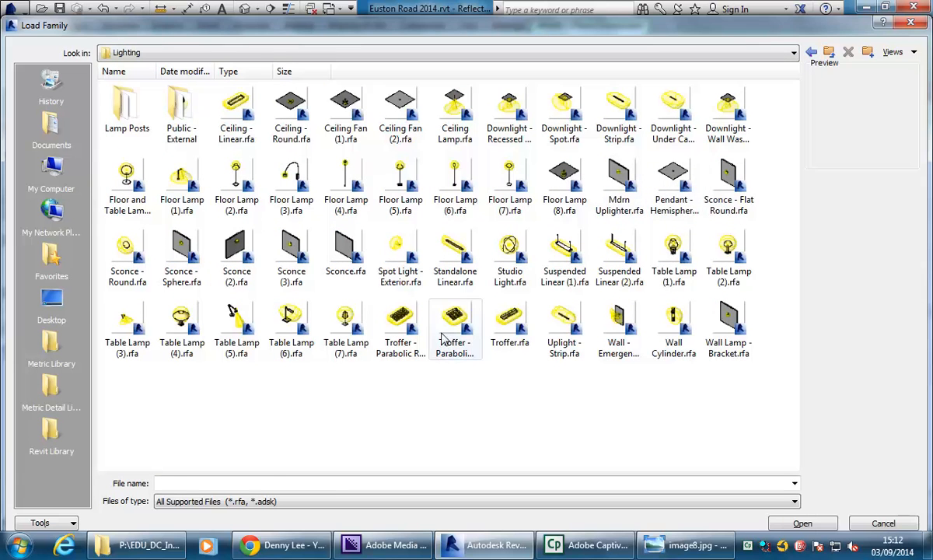
left_click(413, 314)
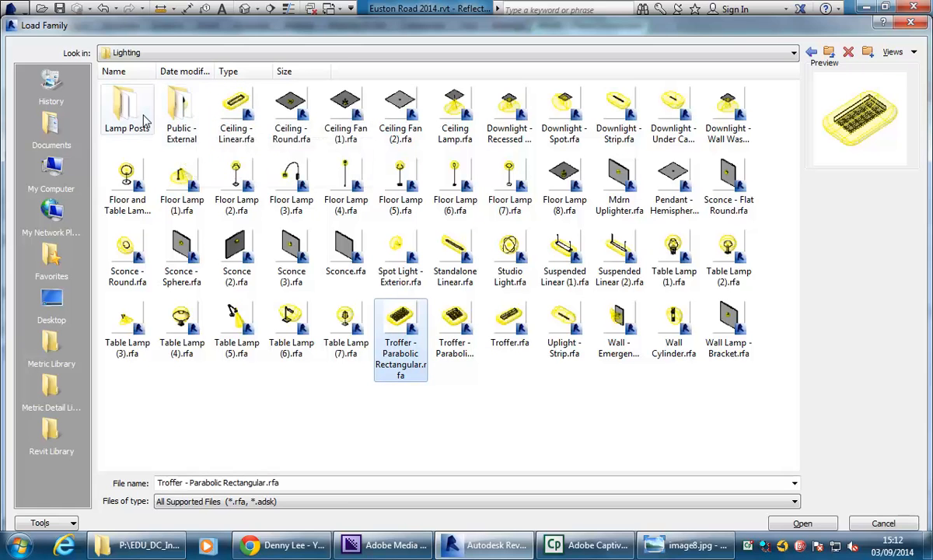
- Preview the M_Troffer Light parabolic rectangular and lens families in the library's Lighting Fixtures folder
left_click(829, 53)
double_click(743, 192)
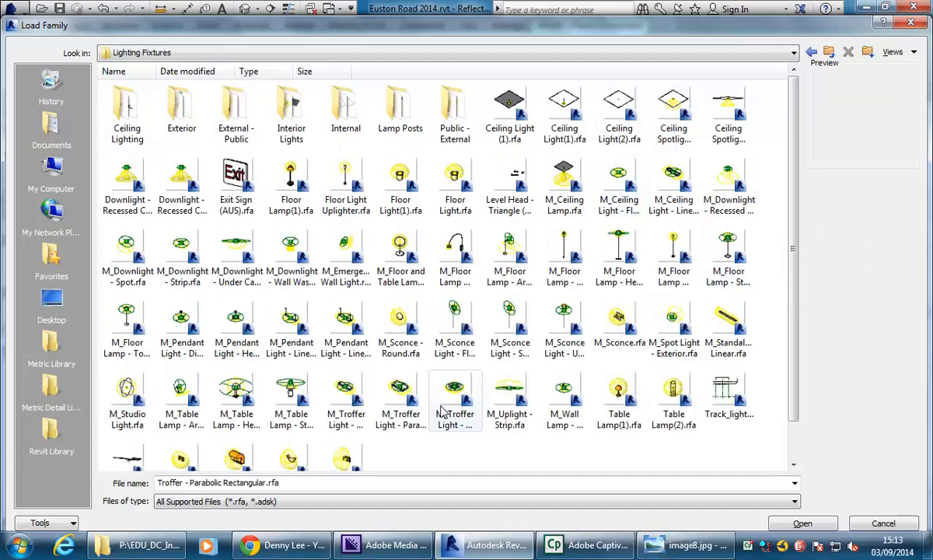
scroll(429, 458, "down", 1)
left_click(394, 354)
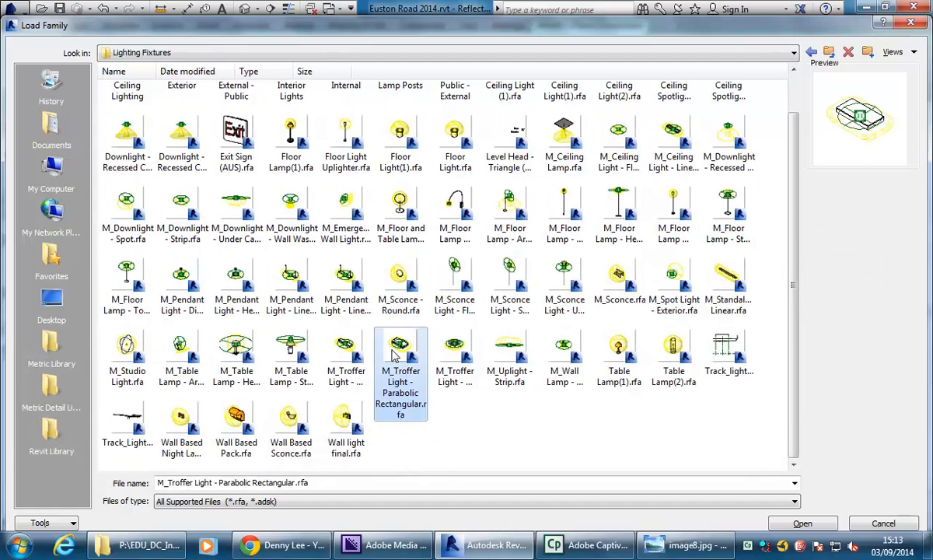
left_click(349, 354)
scroll(225, 190, "up", 1)
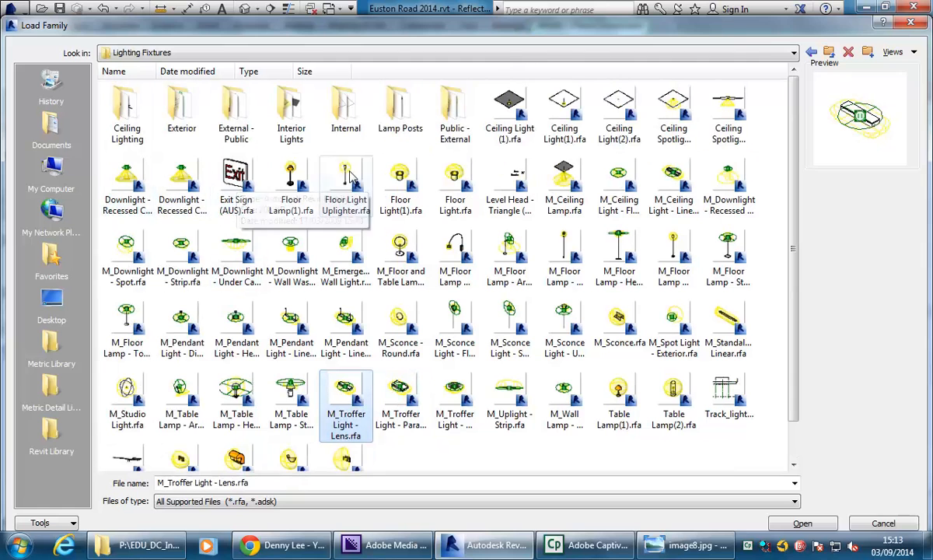
- Preview the troffer, recessed can downlight and strip downlight families in the Interior Lights folder
double_click(290, 112)
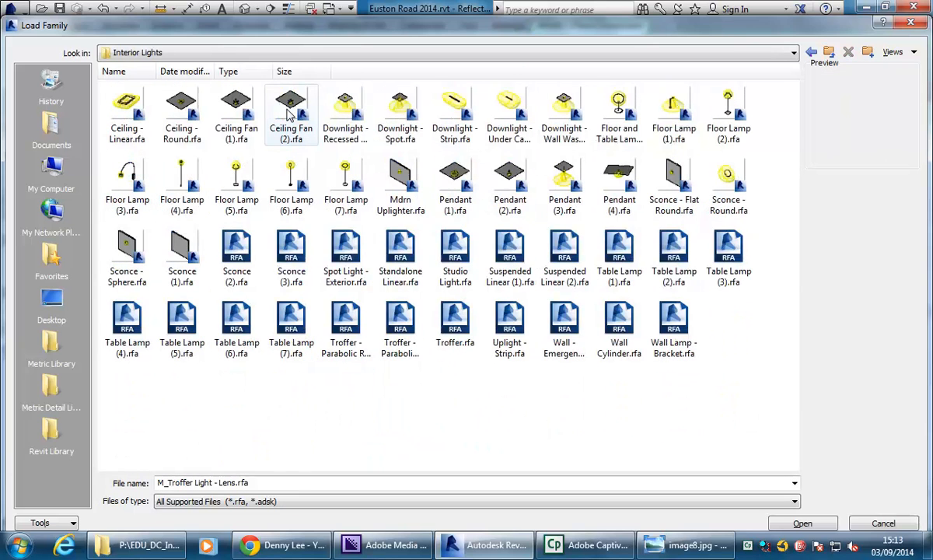
left_click(401, 325)
left_click(455, 325)
left_click(346, 330)
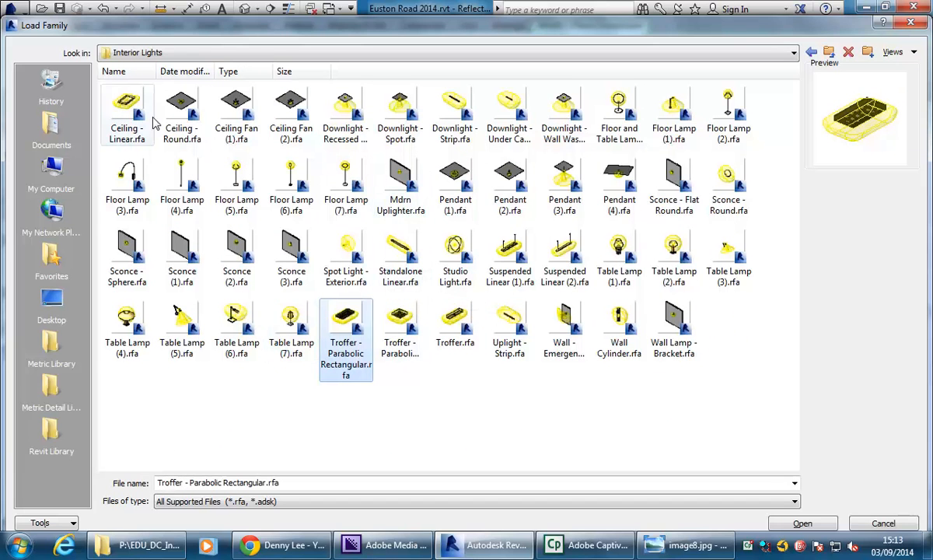
left_click(345, 105)
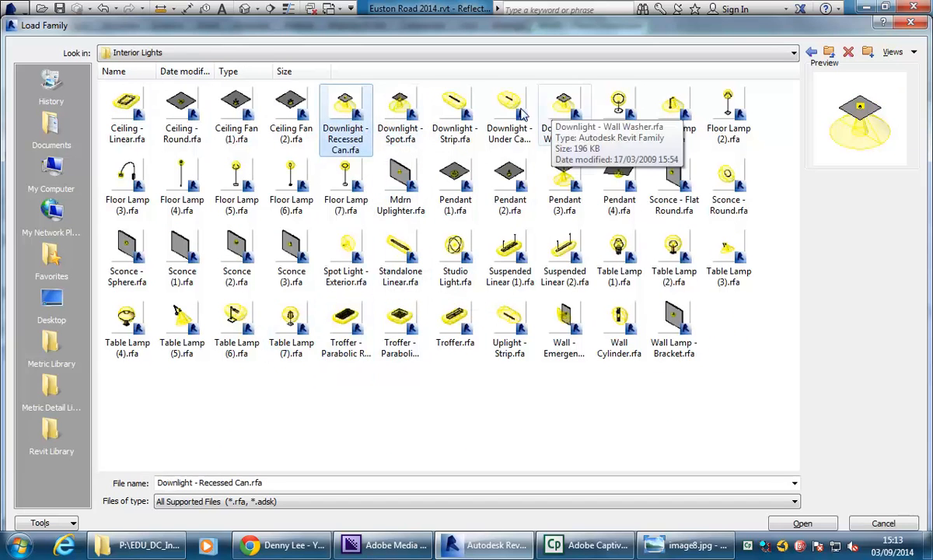
left_click(457, 112)
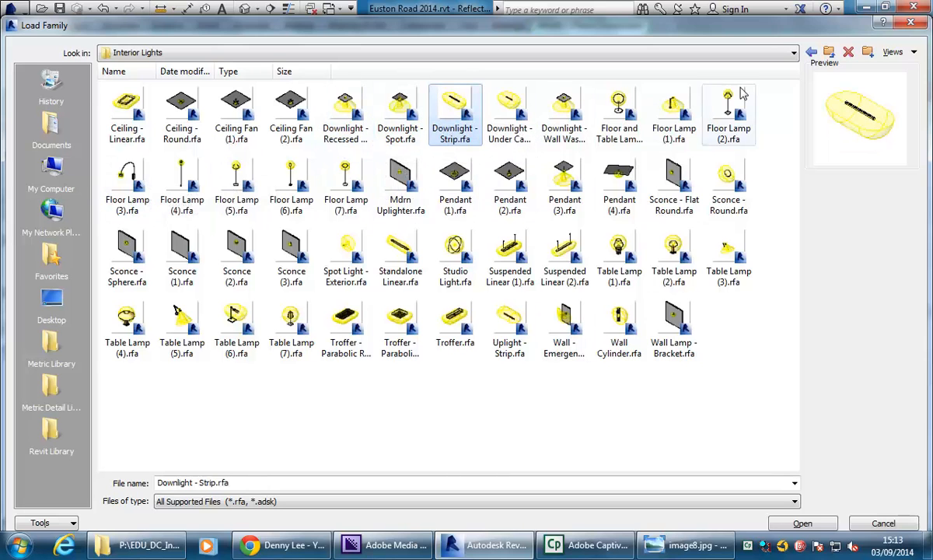
- Check the Ceiling Lighting folder and the M_Troffer Light lens and parabolic square families, then leave component placement without loading any
left_click(828, 52)
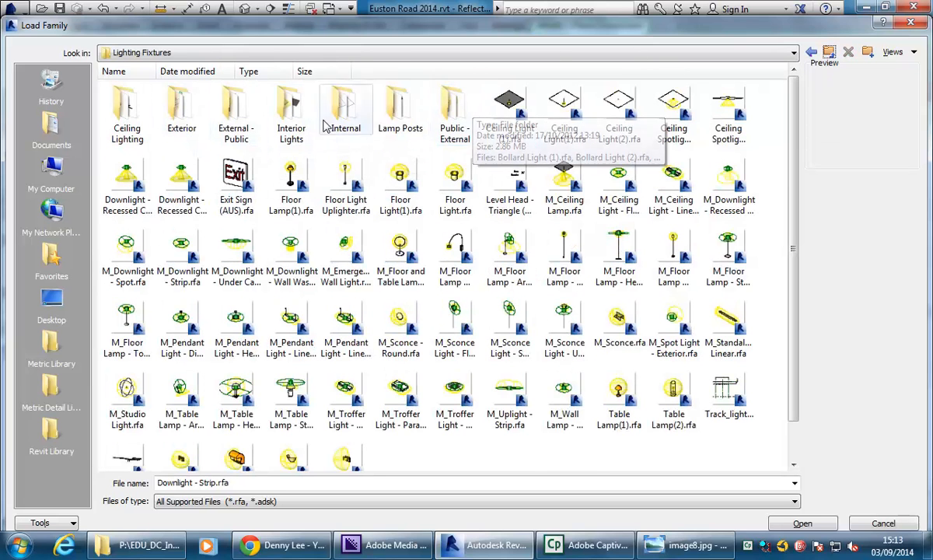
double_click(127, 112)
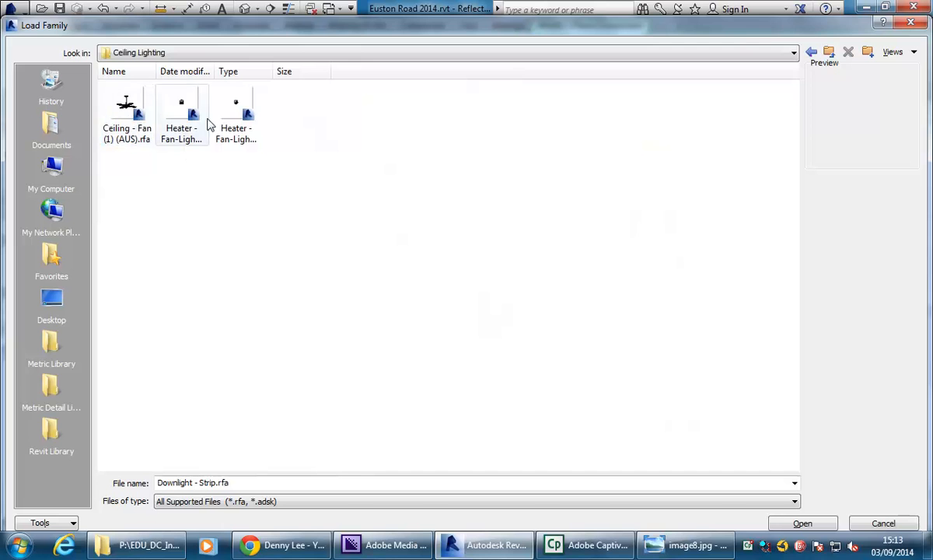
left_click(830, 55)
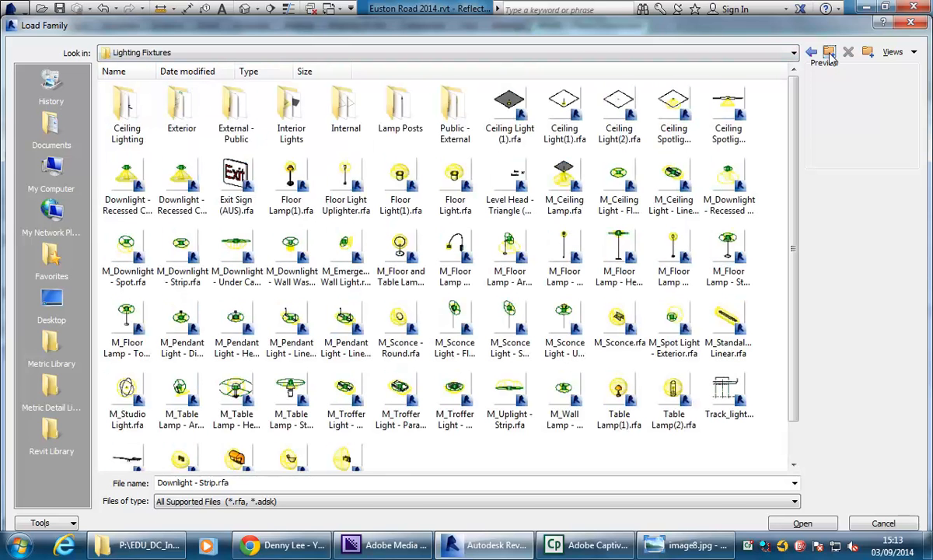
scroll(412, 451, "down", 1)
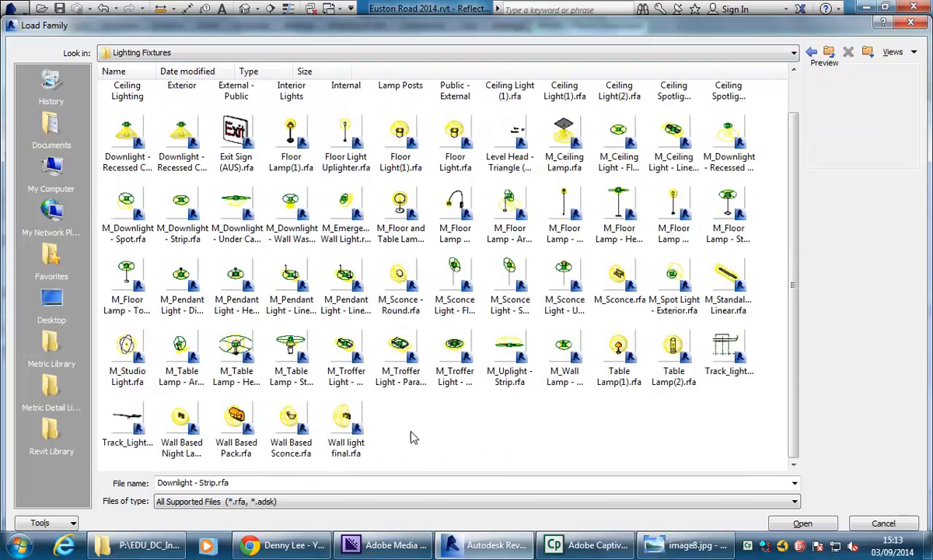
left_click(347, 364)
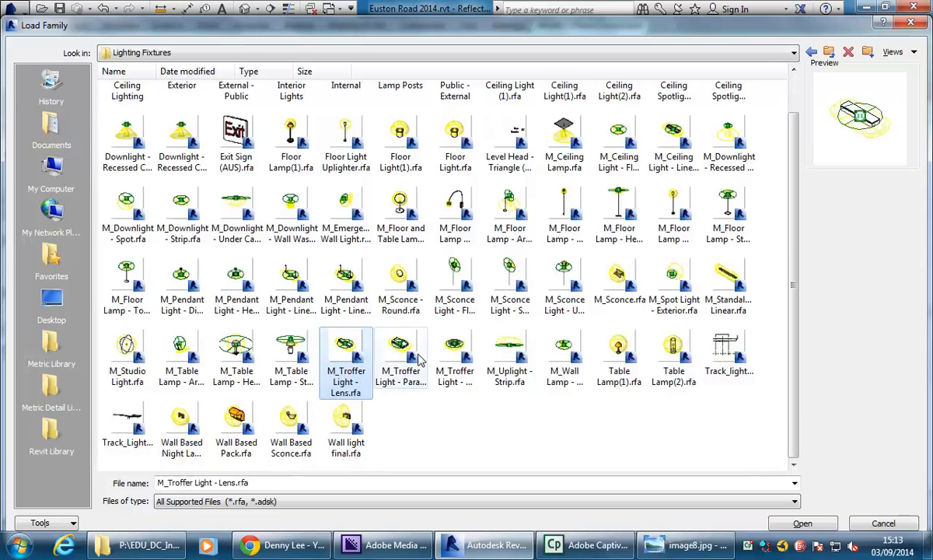
left_click(455, 354)
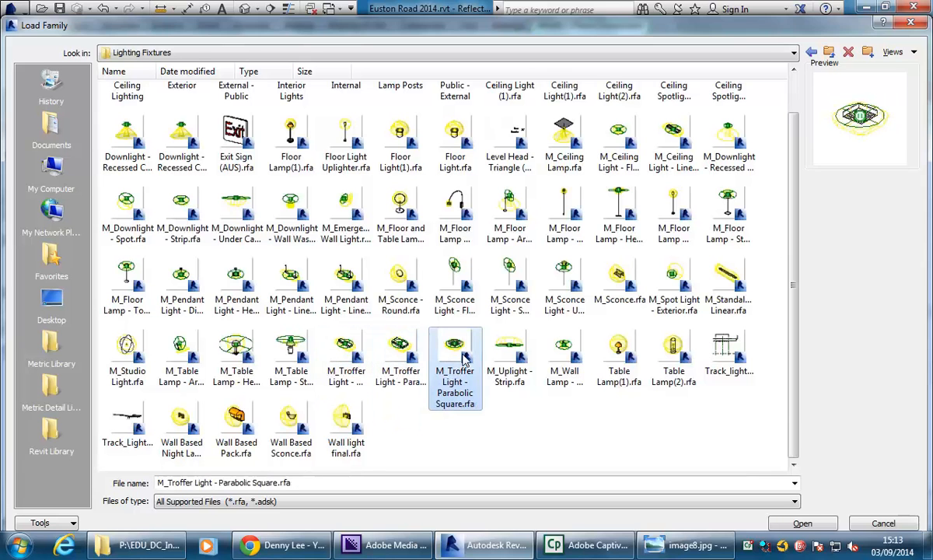
left_click(882, 524)
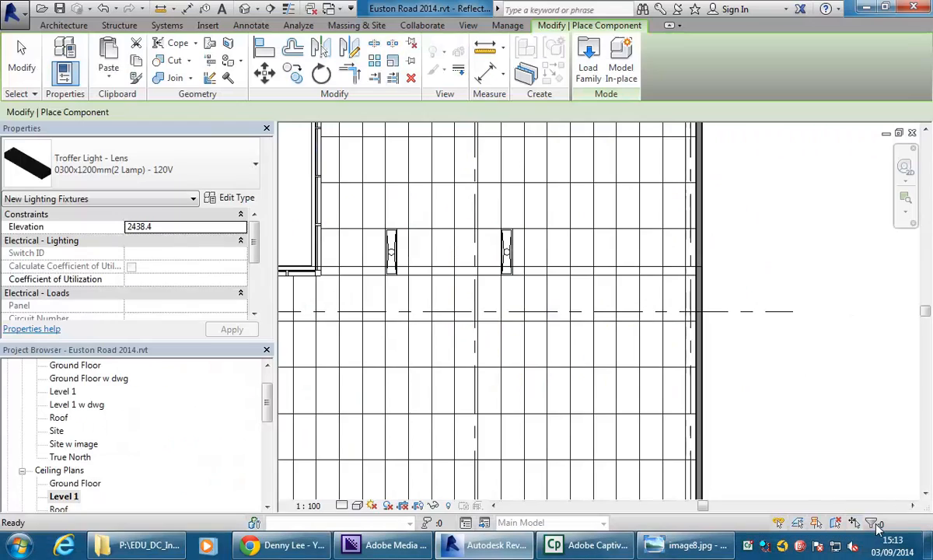
middle_click_drag(575, 344, 534, 334)
key("Escape")
- Open the Ground Floor ceiling plan
scroll(524, 344, "down", 1)
scroll(592, 336, "down", 1)
scroll(743, 389, "down", 1)
middle_click_drag(743, 389, 557, 306)
scroll(698, 344, "down", 1)
scroll(667, 308, "down", 1)
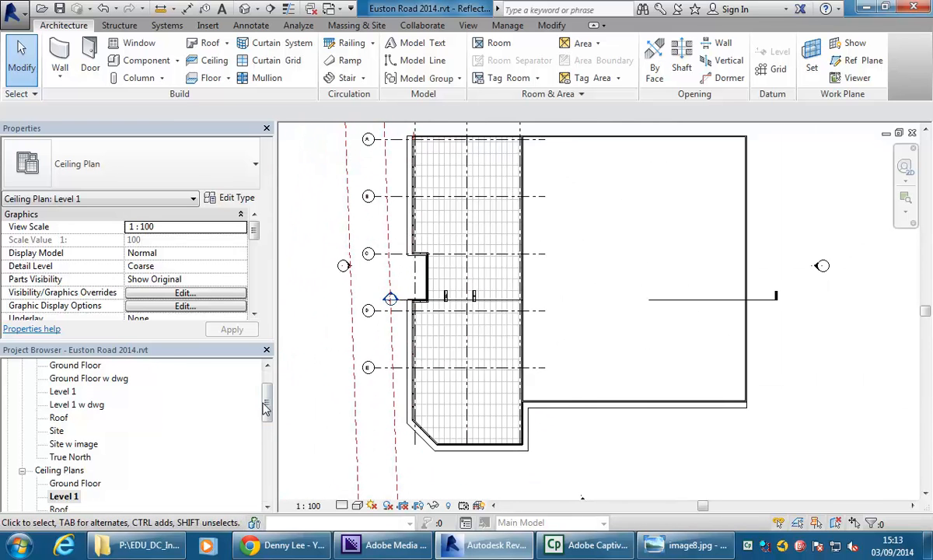
mouse_move(266, 417)
left_mouse_down()
mouse_move(267, 403)
mouse_move(265, 417)
left_mouse_up()
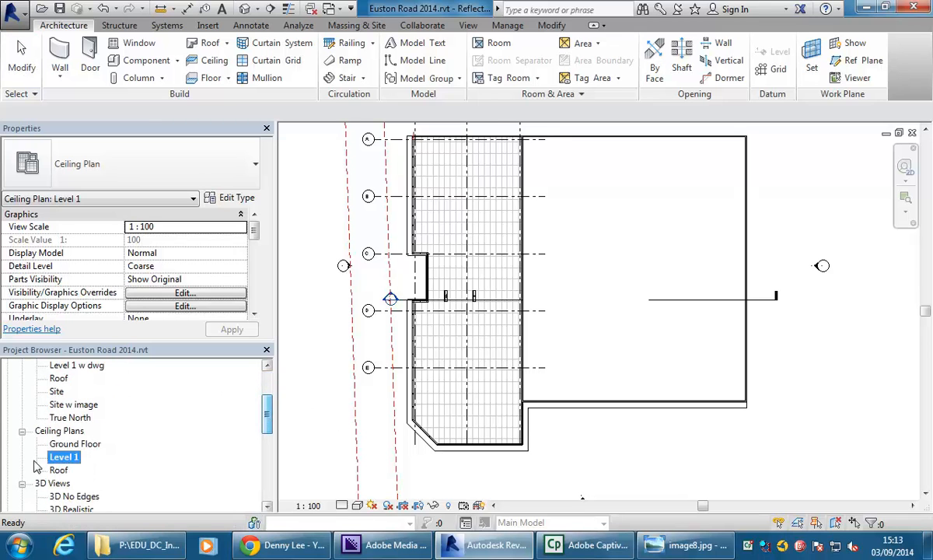
double_click(70, 445)
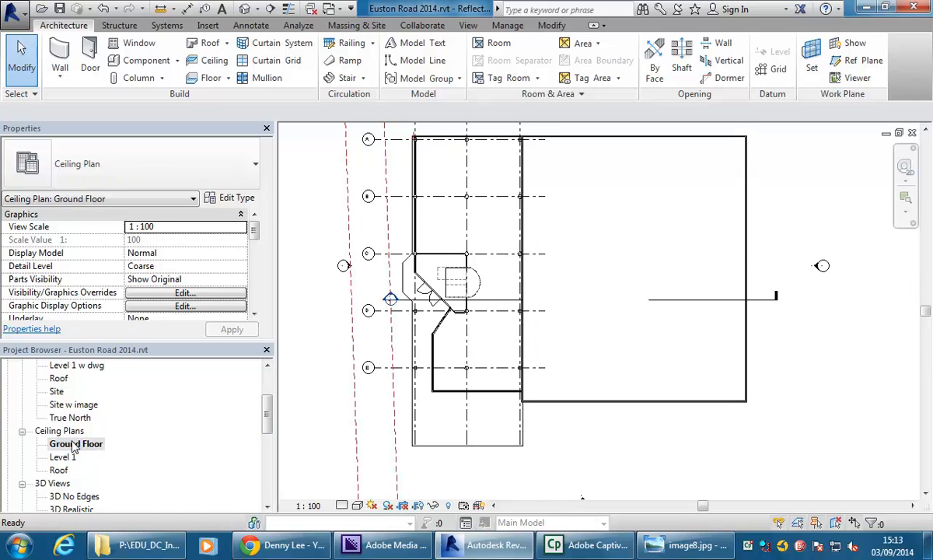
- Review the view range settings and top level options of the Ground Floor ceiling plan, leaving them unmodified
scroll(459, 409, "up", 3)
middle_click_drag(459, 410, 479, 396)
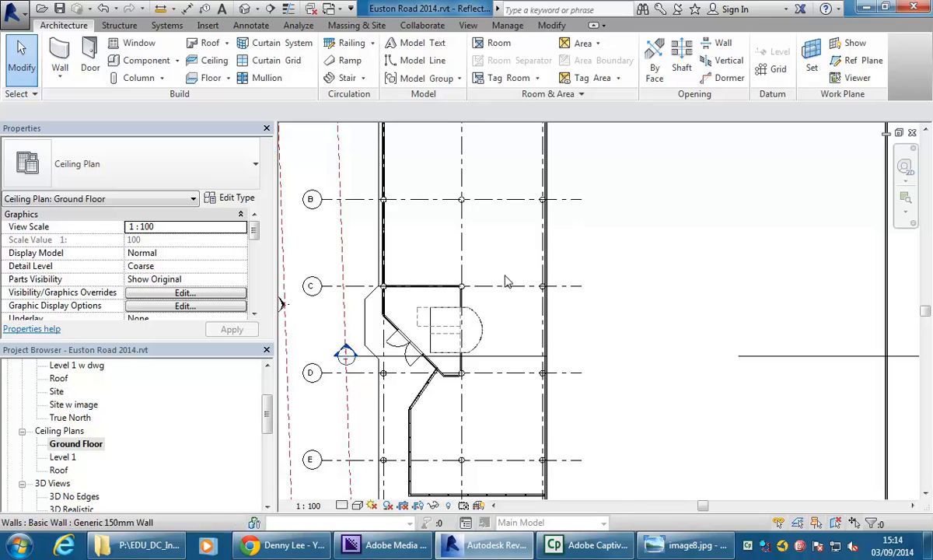
left_click_drag(255, 232, 253, 296)
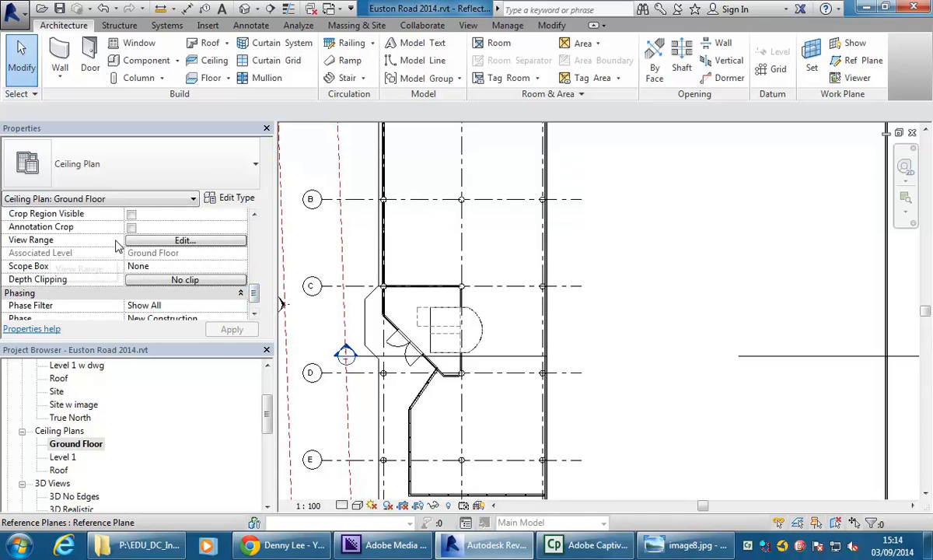
left_click(185, 241)
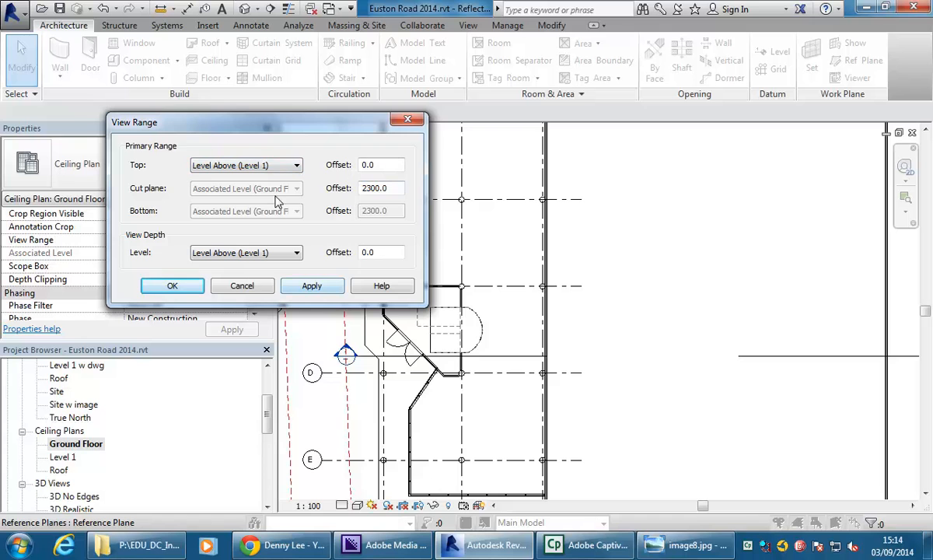
left_click(281, 165)
left_click(281, 166)
left_click(242, 286)
middle_click_drag(356, 287, 337, 354)
middle_click_drag(329, 156, 327, 193)
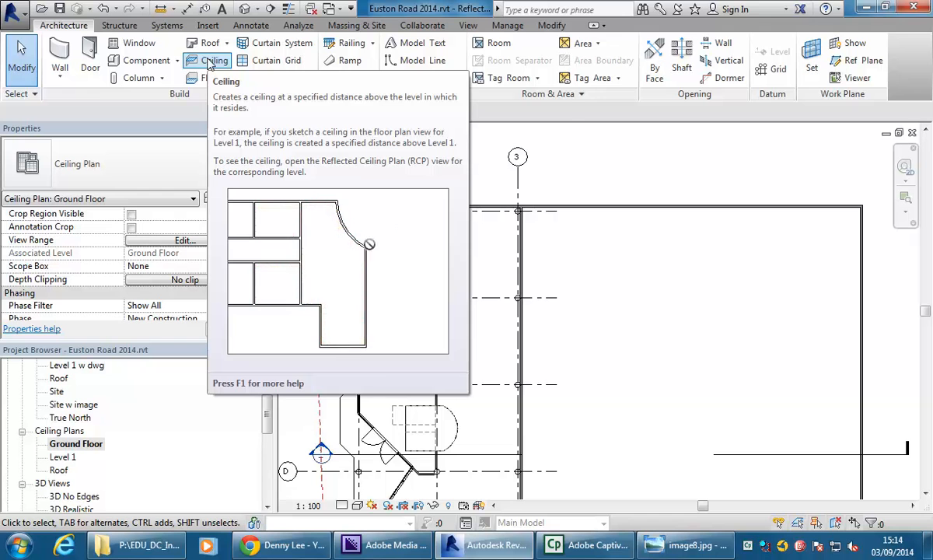
left_click(209, 62)
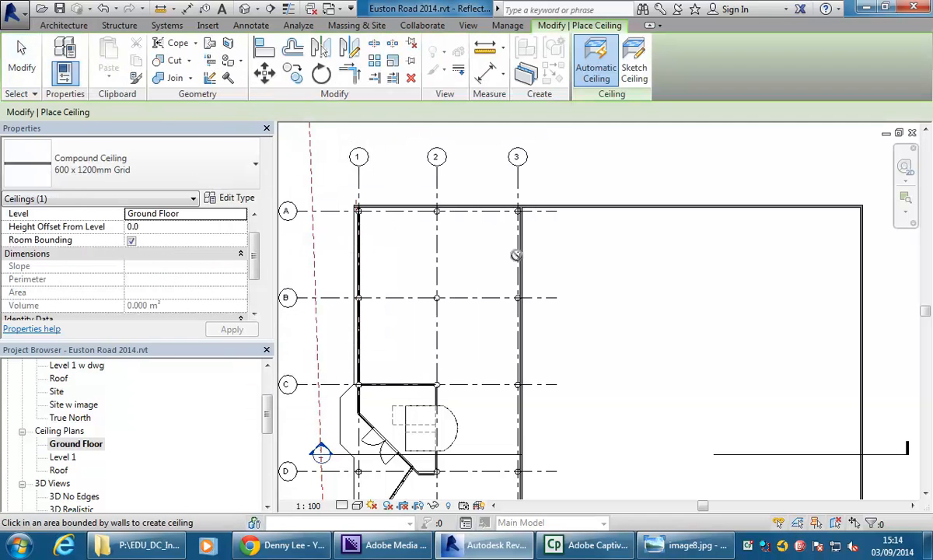
middle_click_drag(488, 233, 508, 231)
scroll(513, 231, "down", 1)
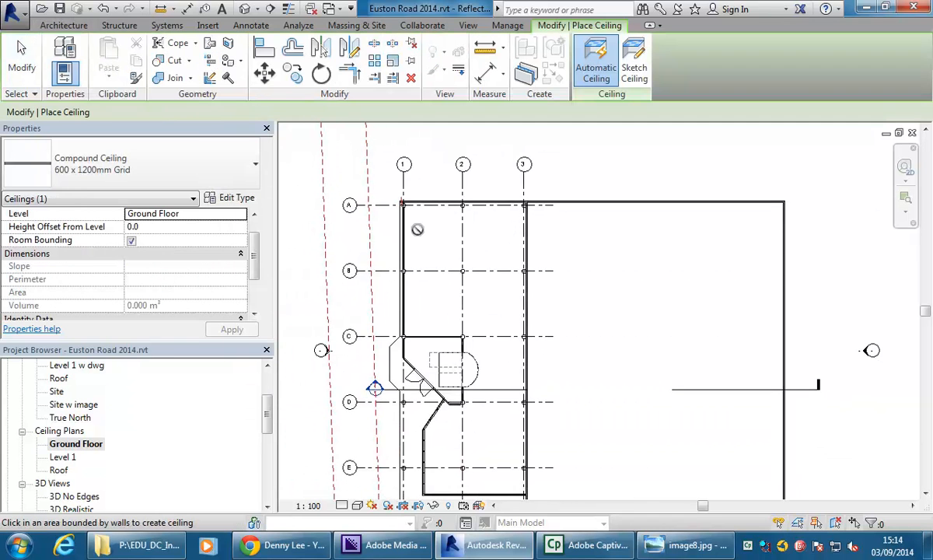
middle_click_drag(407, 241, 429, 224)
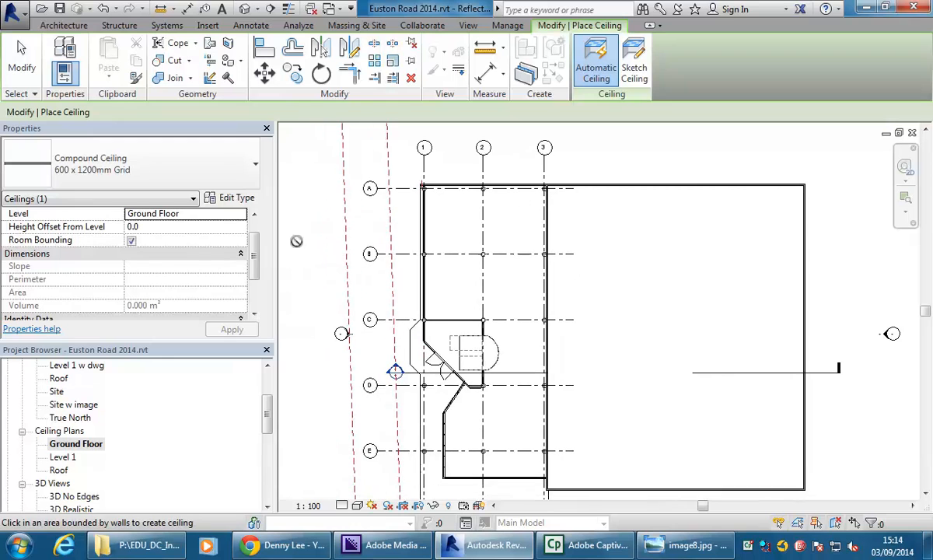
left_click(242, 215)
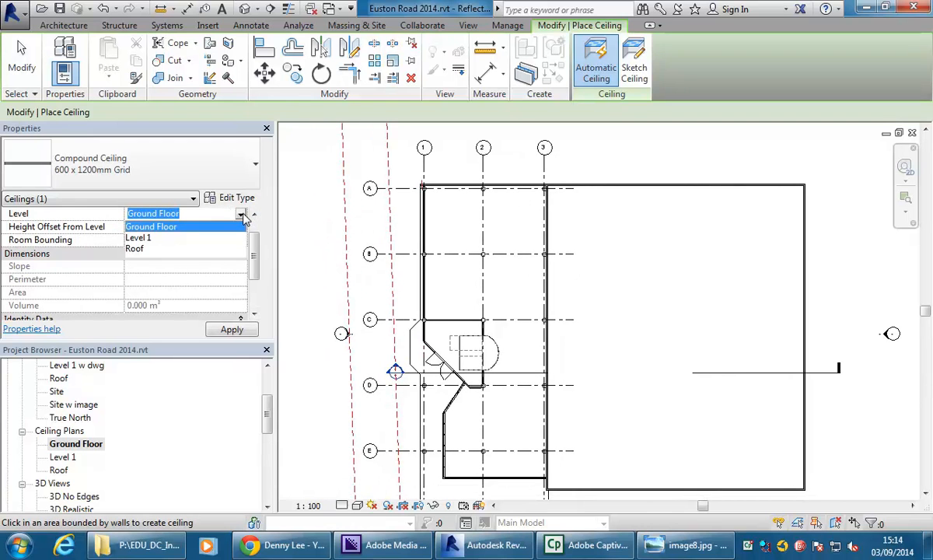
left_click(189, 227)
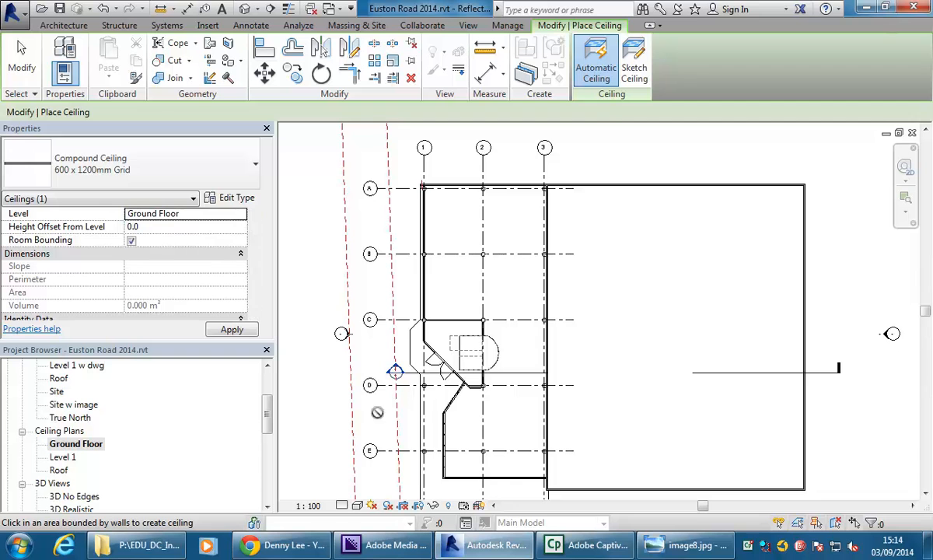
scroll(438, 329, "down", 1)
middle_click_drag(437, 330, 431, 317)
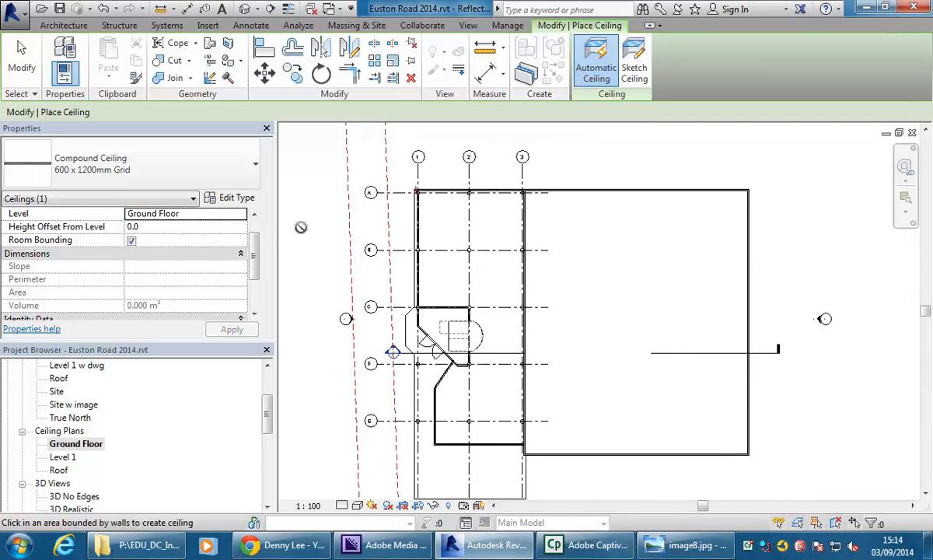
key("Escape")
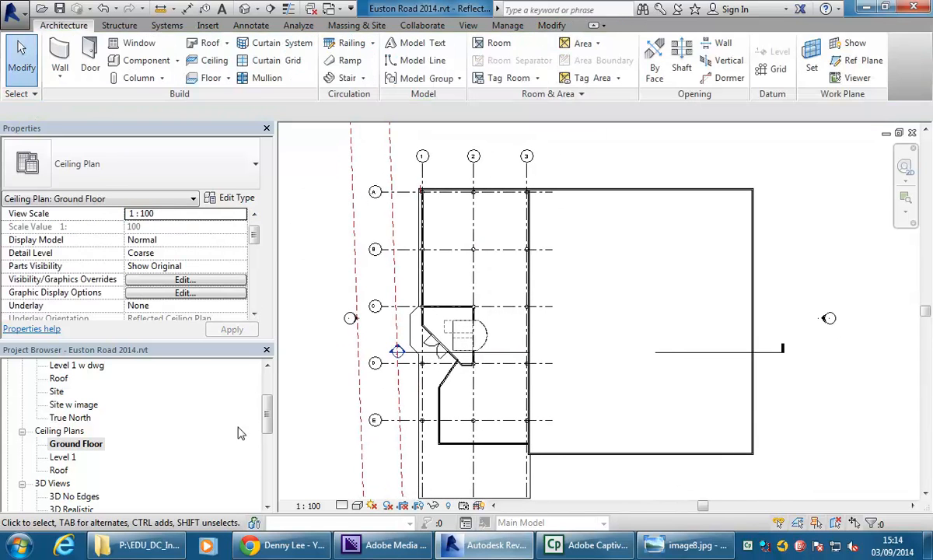
- Open the Section 1 view from its section marker in the plan and frame the stair and floor levels
double_click(396, 350)
scroll(564, 275, "down", 6)
scroll(546, 331, "up", 4)
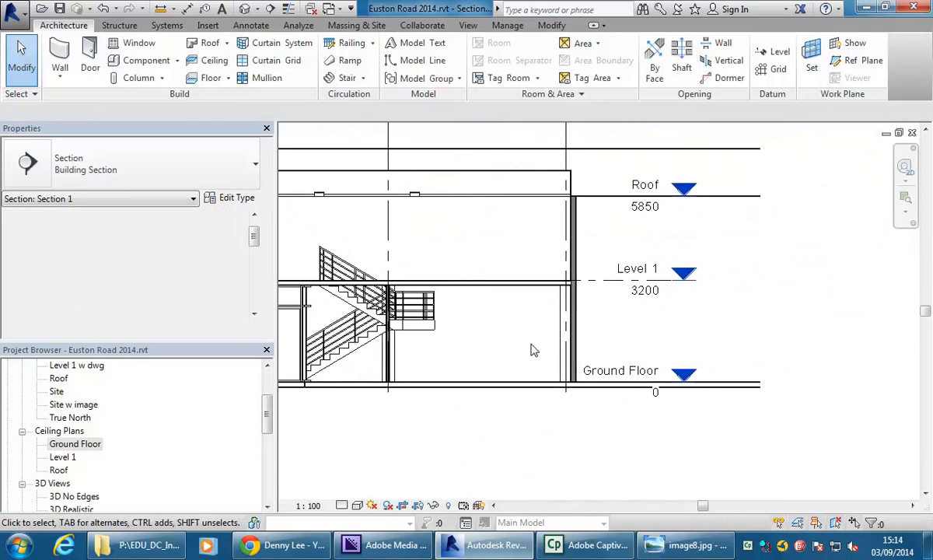
middle_click_drag(652, 327, 645, 313)
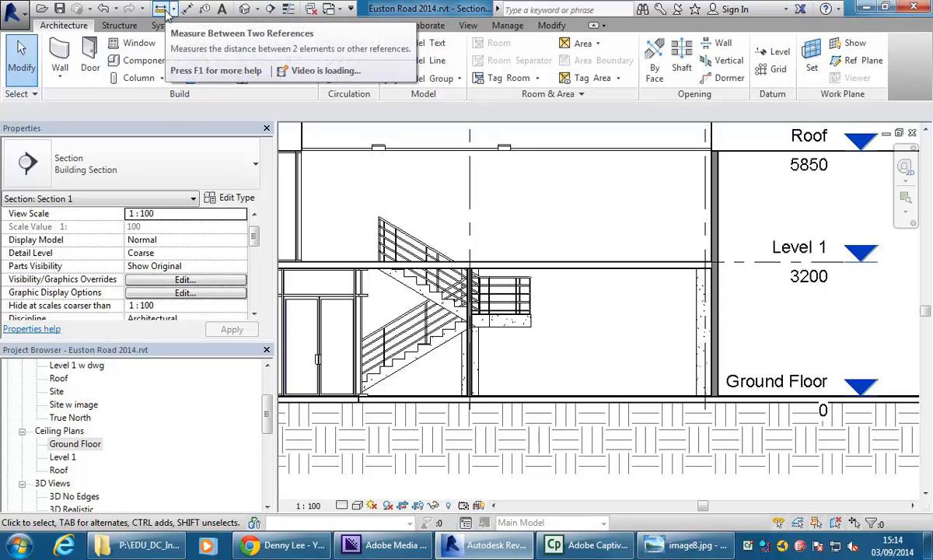
- Measure the clear height from the Ground Floor to the underside of the Level 1 floor slab
left_click(163, 9)
left_click(589, 397)
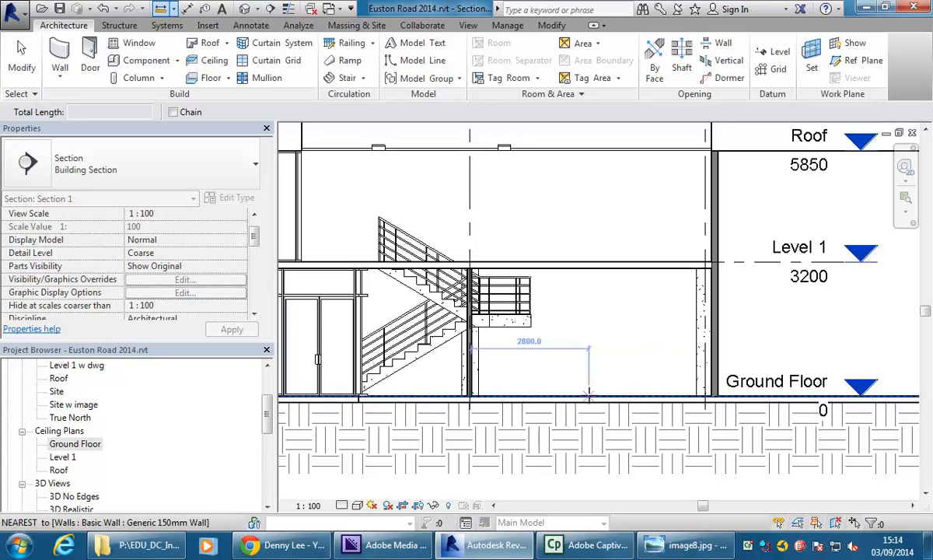
left_click(588, 268)
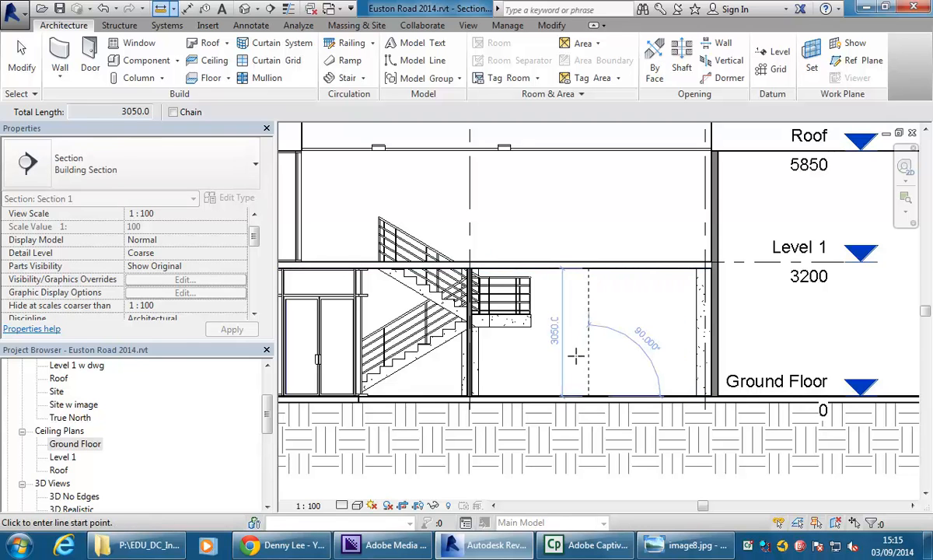
right_click(548, 217)
left_click(564, 227)
right_click(575, 224)
left_click(586, 233)
mouse_move(546, 226)
middle_mouse_down()
mouse_move(622, 222)
mouse_move(630, 238)
middle_mouse_up()
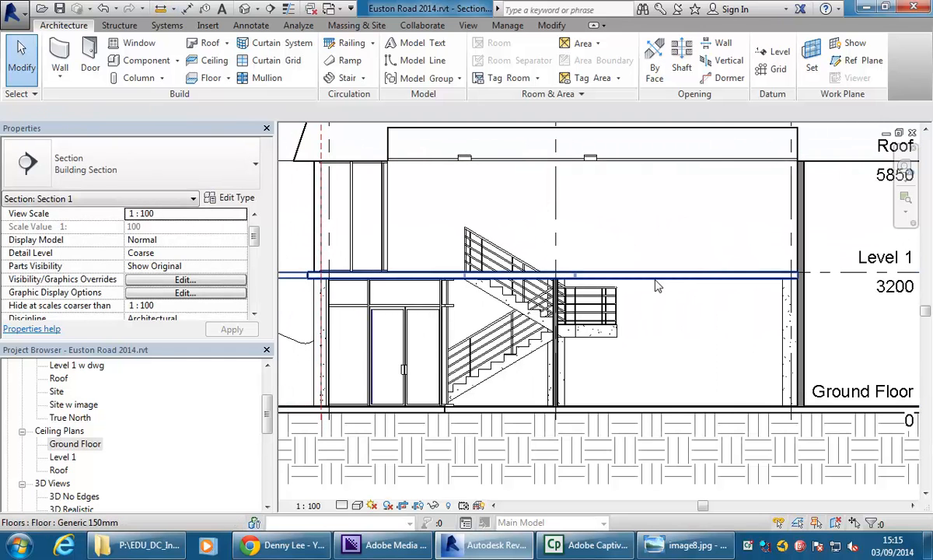
- Check the Level 1 floor slab's type and browse the reference photos in Windows Photo Viewer up to the staircase photo IMG_0285.JPG
left_click(654, 277)
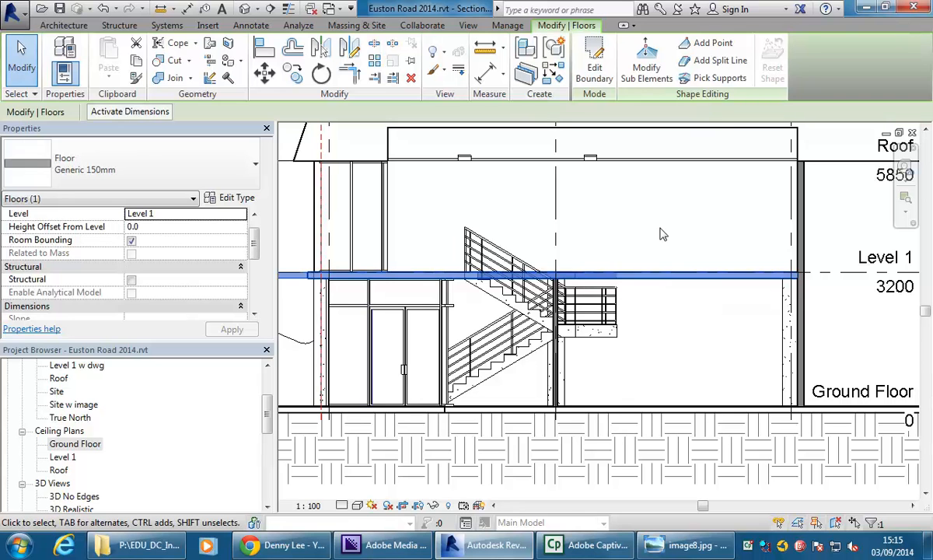
left_click(628, 220)
left_click(684, 544)
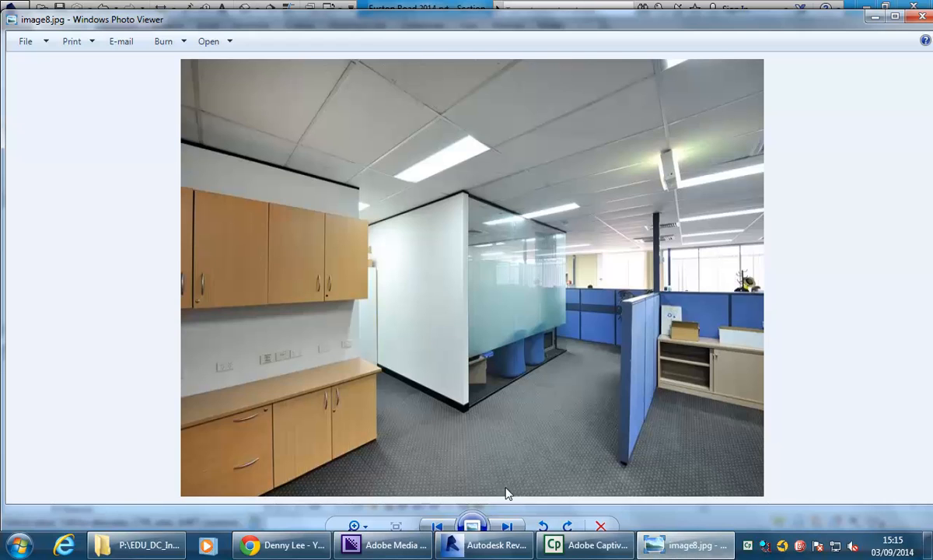
left_click(508, 526)
left_click(507, 526)
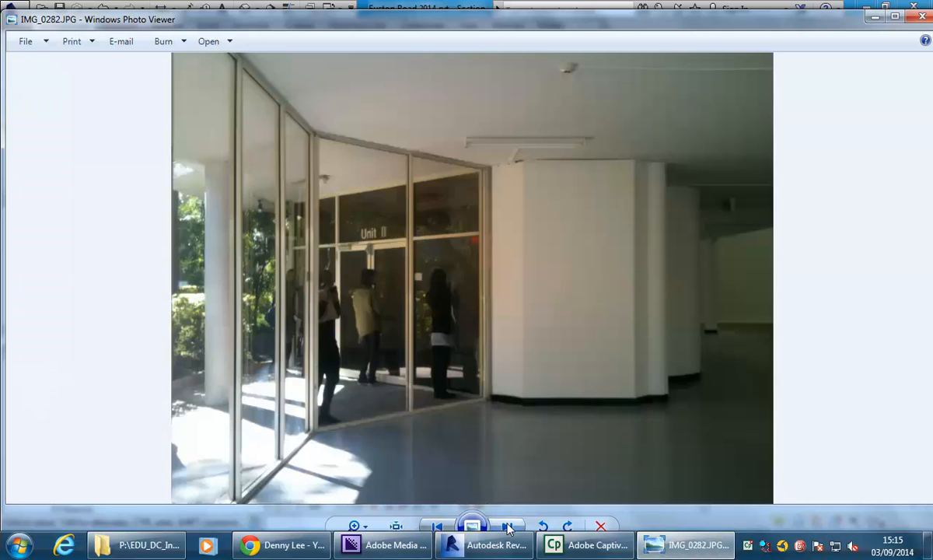
left_click(508, 527)
left_click(508, 527)
left_click(508, 526)
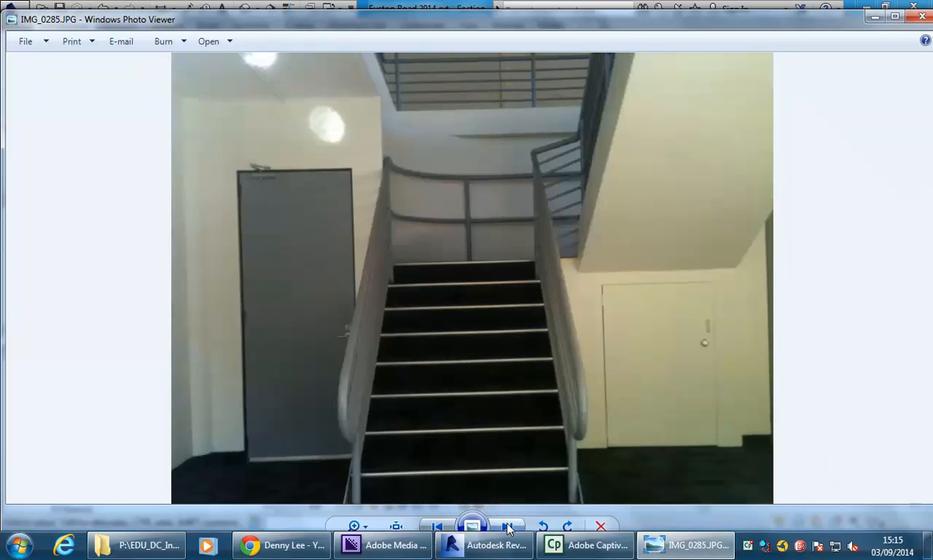
scroll(440, 118, "up", 4)
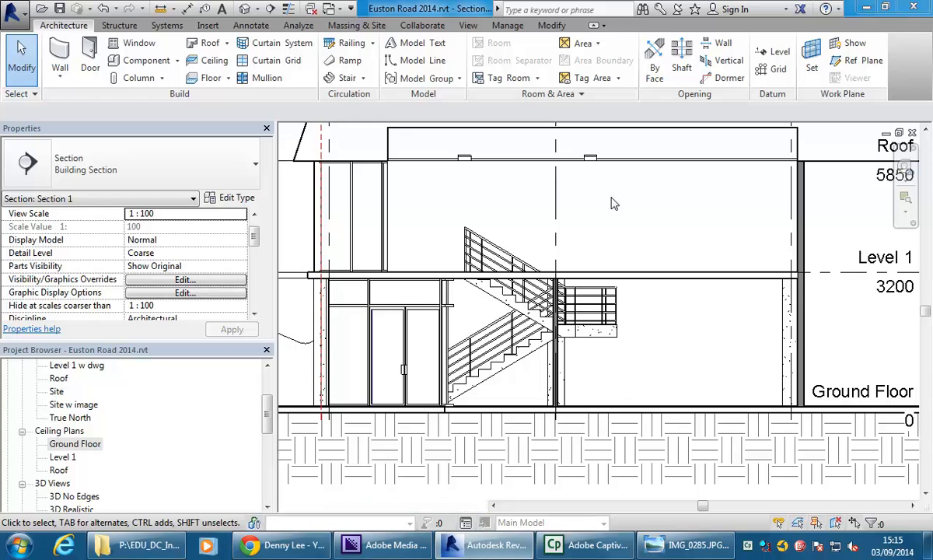
- Change the Level 1 floor slab's type to Generic 300mm in the section
left_click(641, 269)
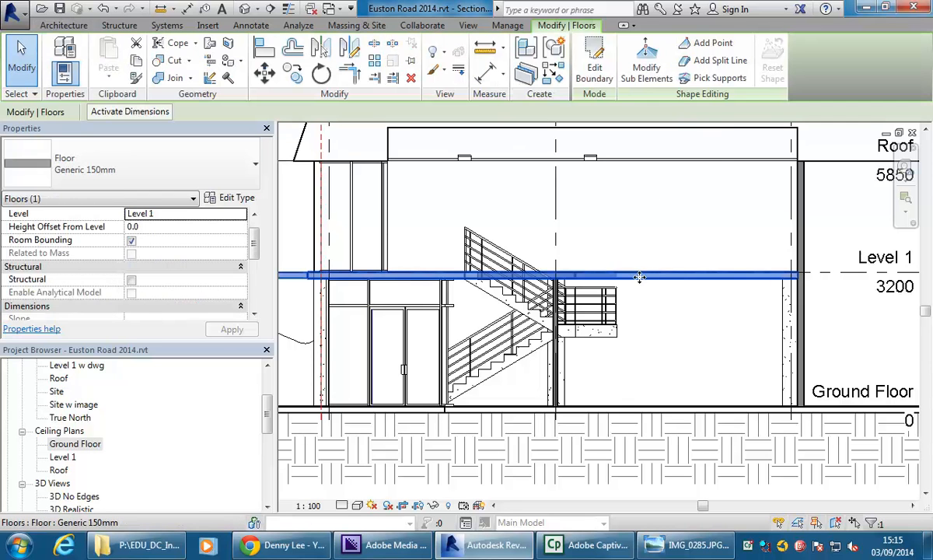
left_click(135, 154)
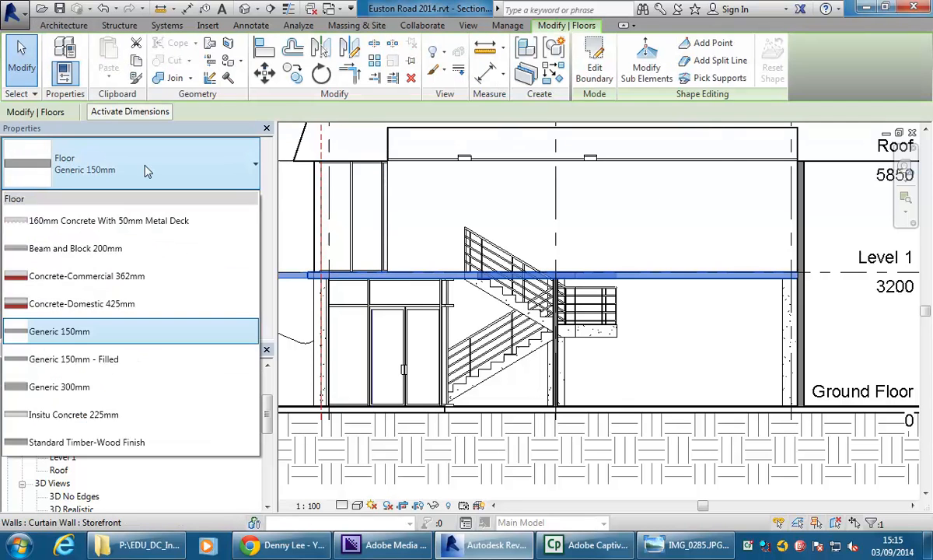
left_click(69, 378)
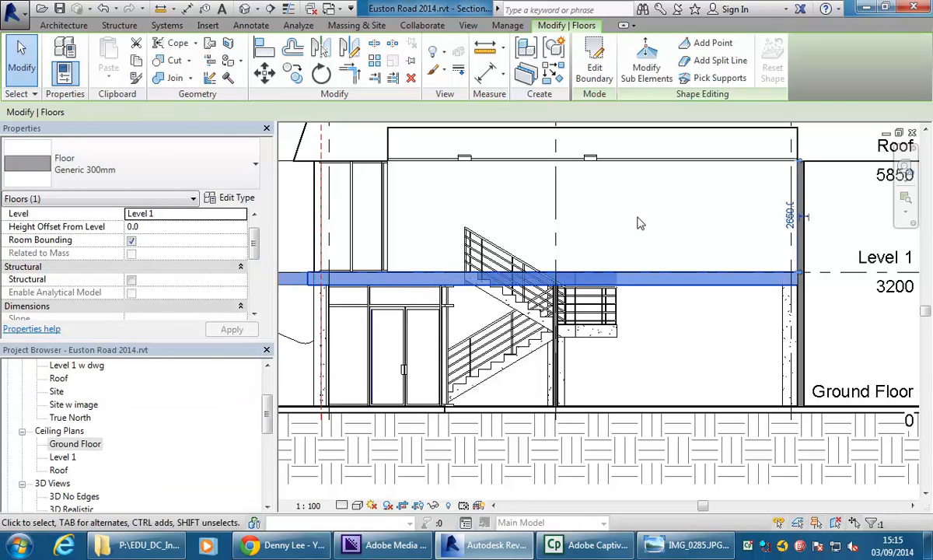
left_click(637, 223)
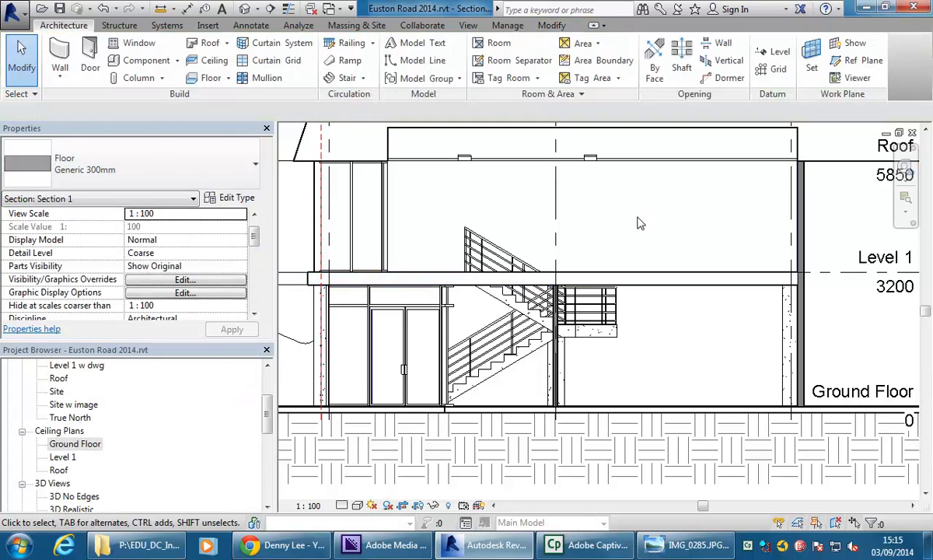
- Measure the clear height from the Ground Floor to the underside of the thickened Level 1 slab
left_click(161, 9)
left_click(662, 406)
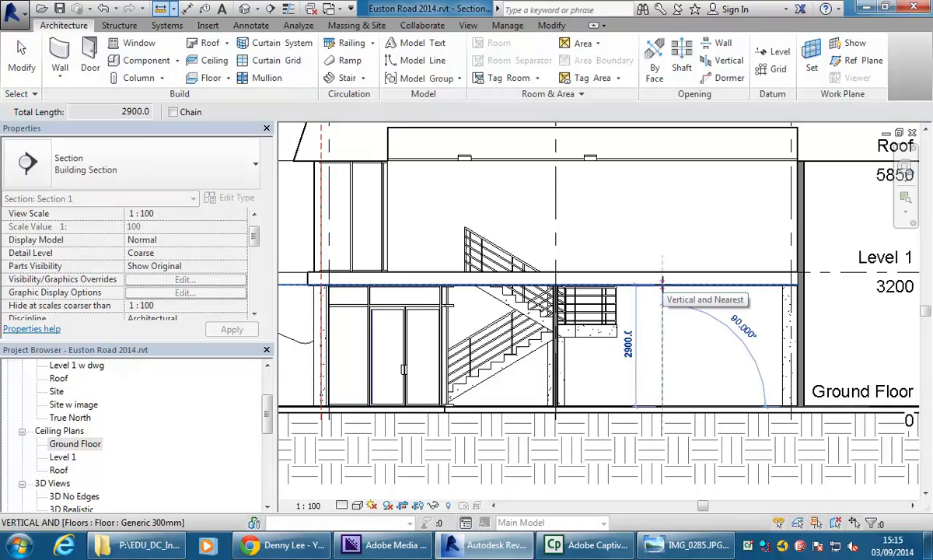
left_click(662, 283)
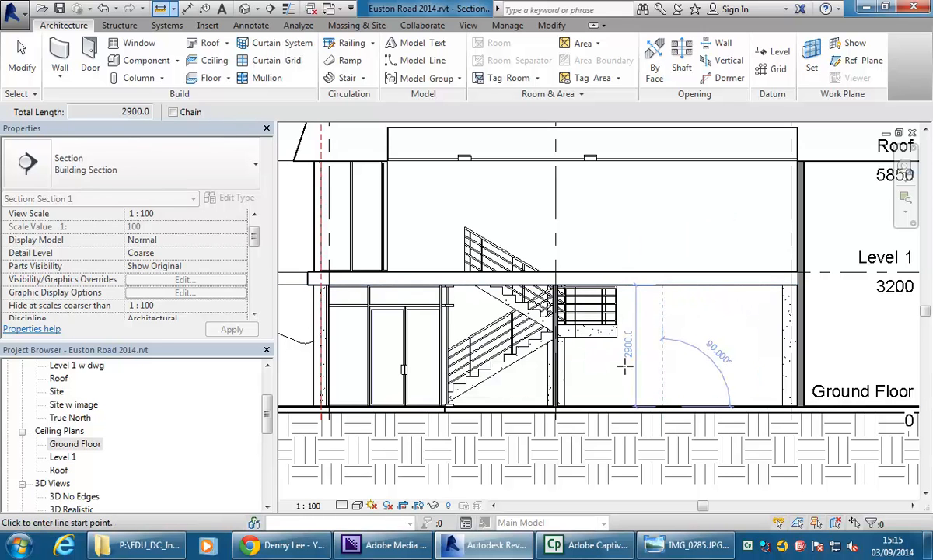
right_click(626, 202)
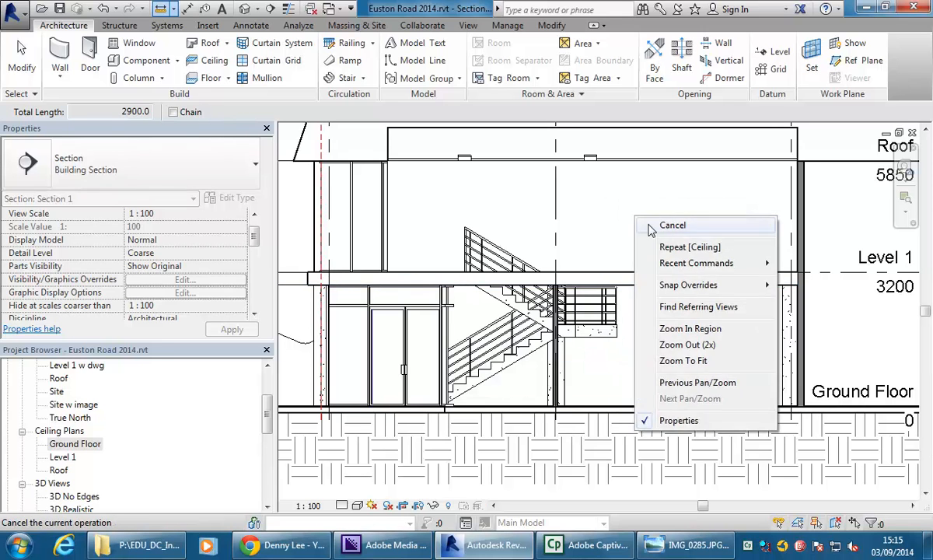
left_click(650, 228)
middle_click_drag(655, 233, 640, 227)
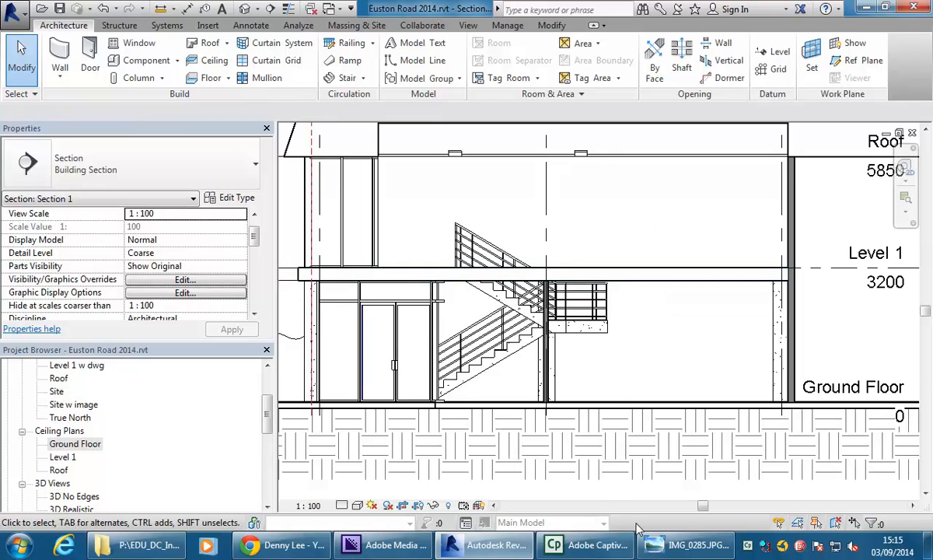
- Switch to Windows Photo Viewer and examine the wall and ceiling around the stair door in IMG_0285.JPG and IMG_0286.JPG
left_click(684, 544)
scroll(256, 235, "down", 5)
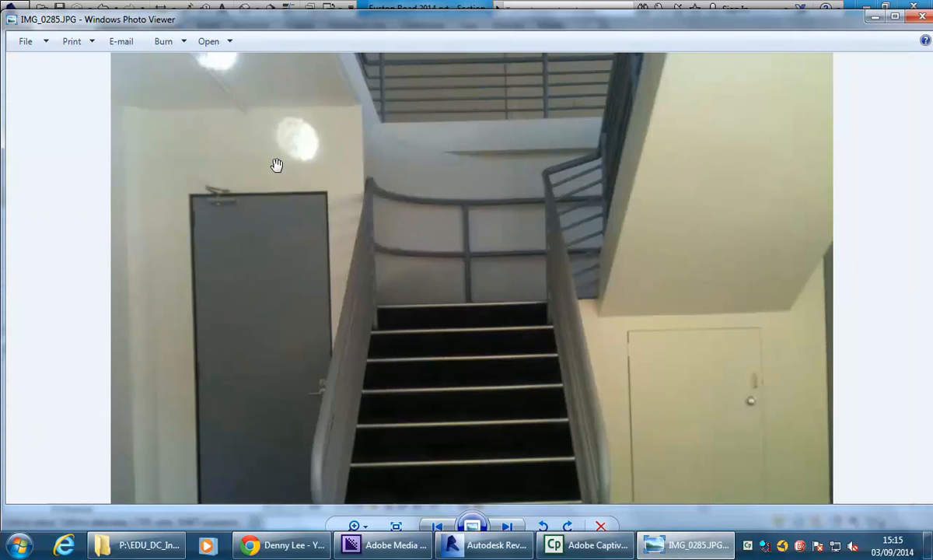
scroll(268, 132, "down", 2)
left_click(512, 528)
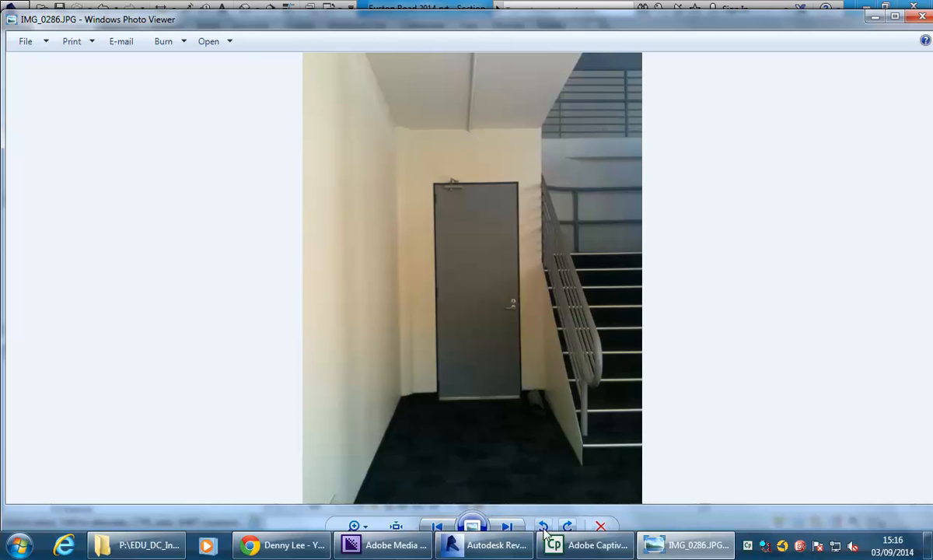
- Browse the site photos to IMG_0296.JPG, examine the ground floor ceiling and its light fittings closely, and minimise the viewer
left_click(505, 527)
left_click(505, 527)
left_click(506, 527)
left_click(505, 527)
left_click(505, 527)
left_click(505, 527)
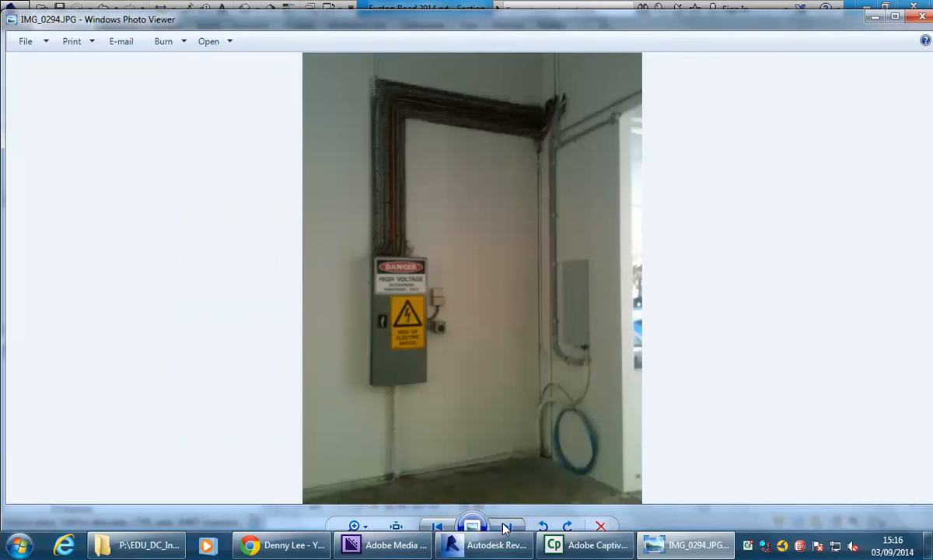
left_click(506, 527)
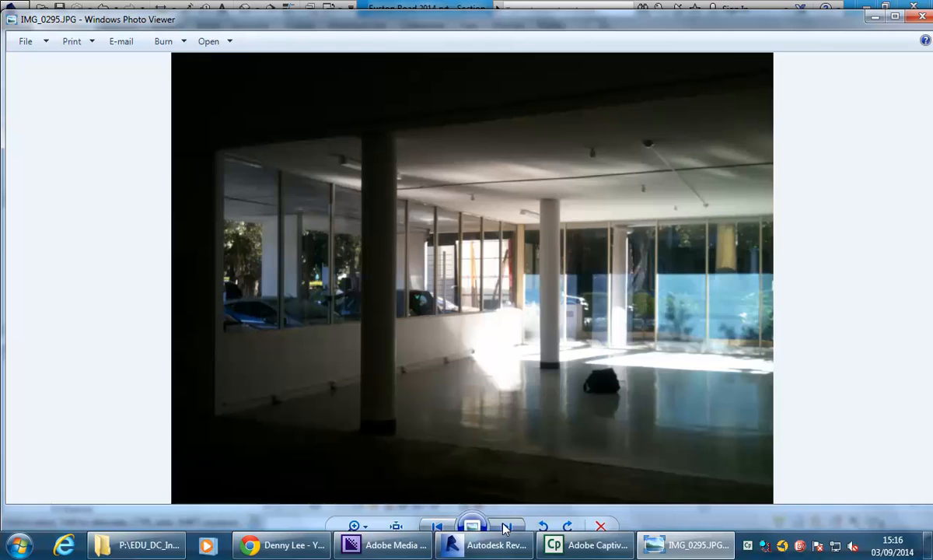
left_click(505, 527)
scroll(450, 172, "up", 2)
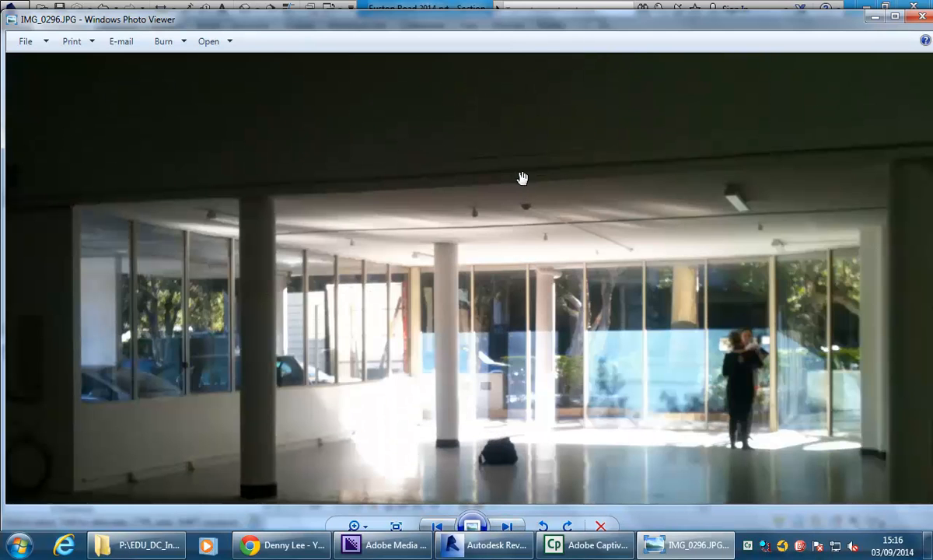
scroll(540, 150, "down", 2)
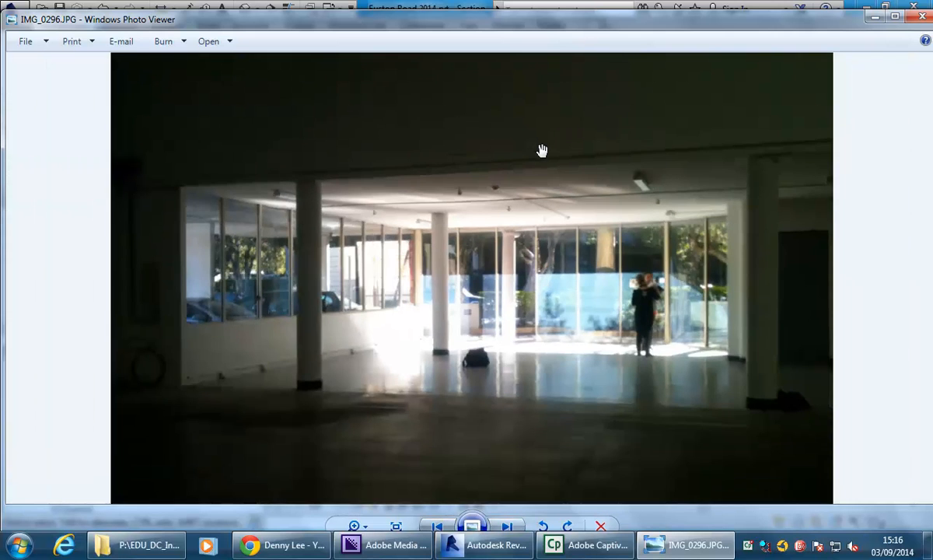
scroll(628, 246, "up", 3)
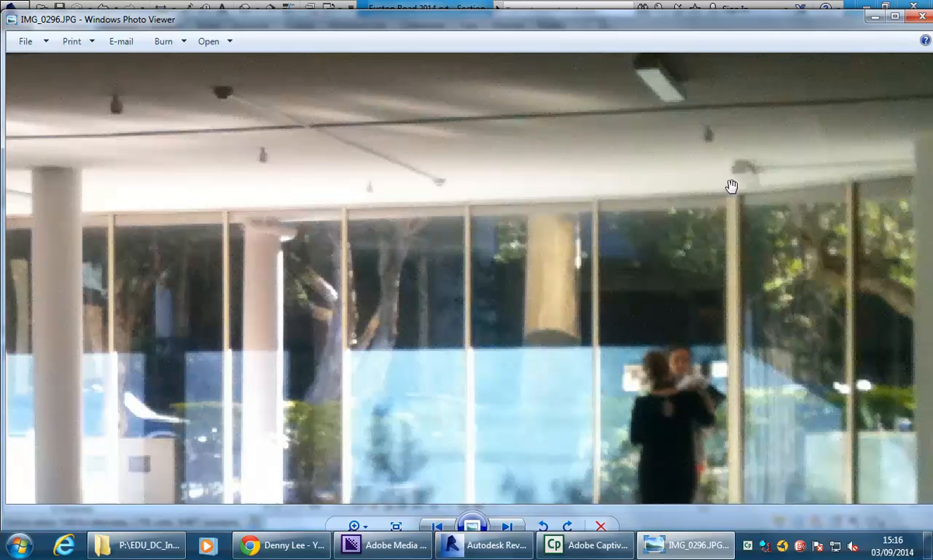
left_click(876, 19)
- Measure the clear height from the Ground Floor to the underside of the Level 1 slab again in Section 1
middle_click_drag(486, 229, 436, 268)
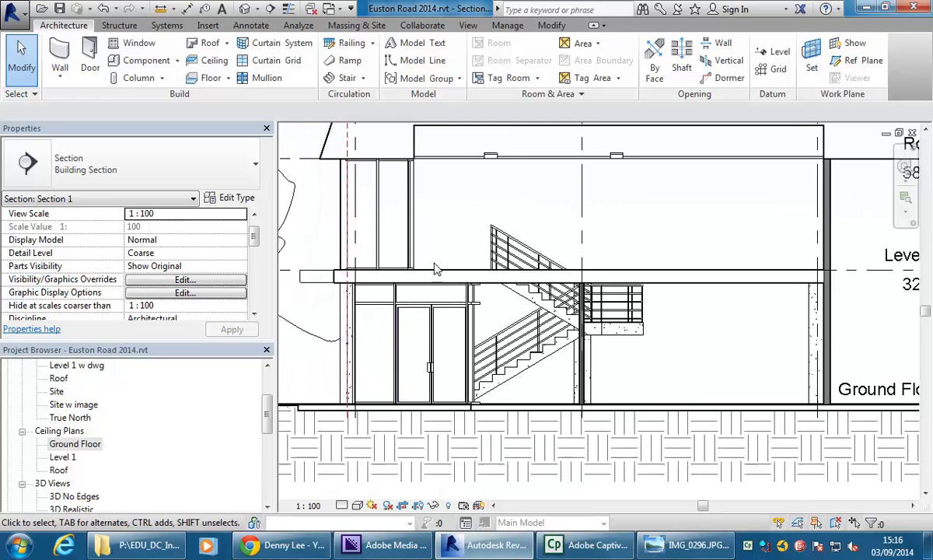
scroll(436, 268, "up", 2)
left_click_drag(266, 412, 266, 400)
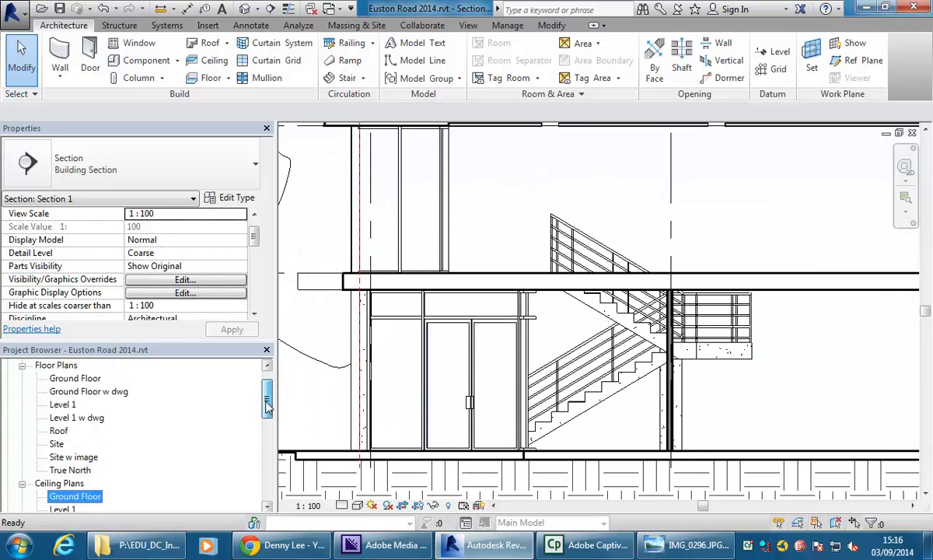
scroll(758, 364, "down", 2)
scroll(716, 367, "up", 3)
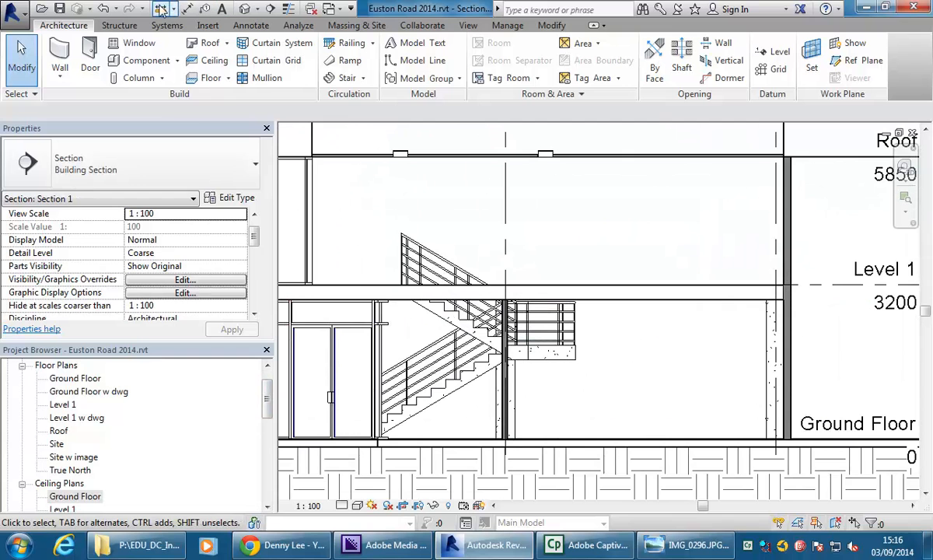
left_click(160, 7)
left_click(667, 439)
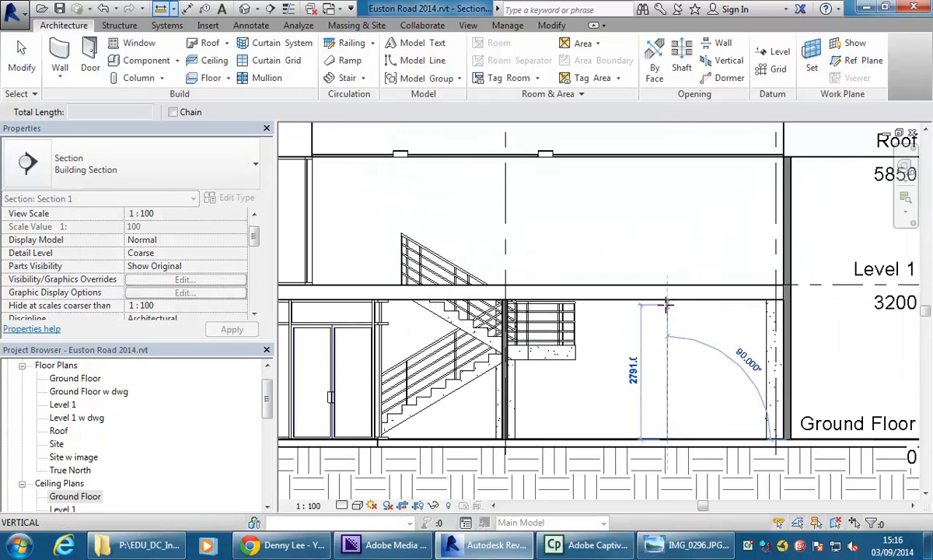
left_click(667, 296)
right_click(658, 247)
left_click(682, 260)
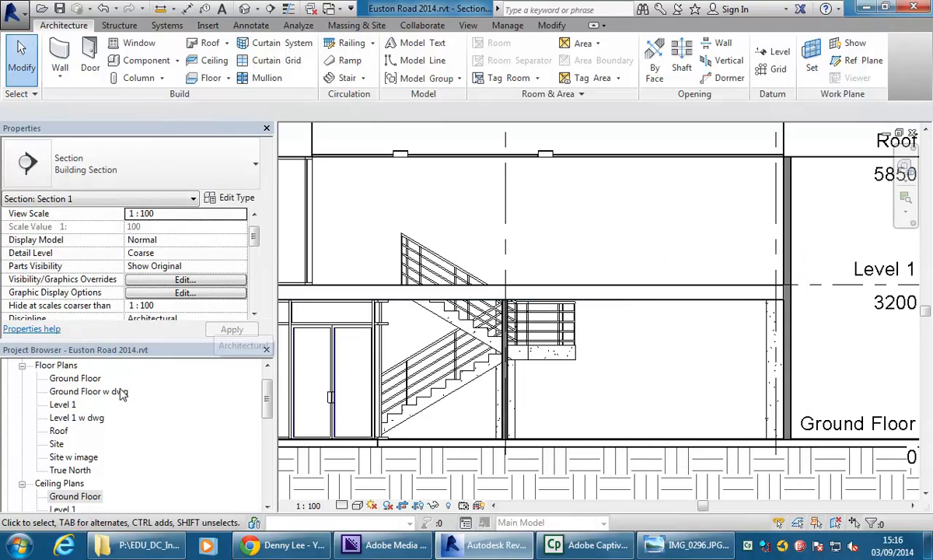
- Start a sketched ceiling in the Ground Floor ceiling plan using the Plain compound ceiling type
double_click(75, 496)
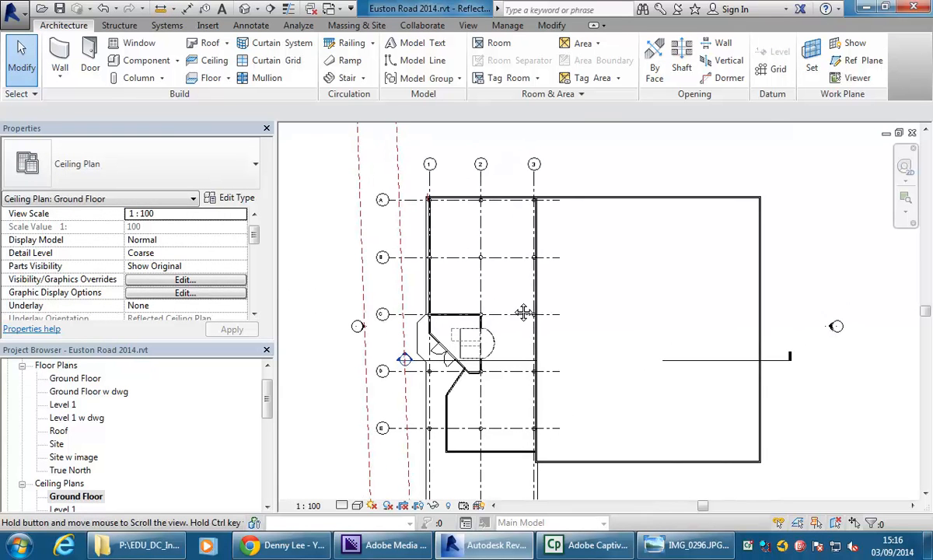
left_click(209, 62)
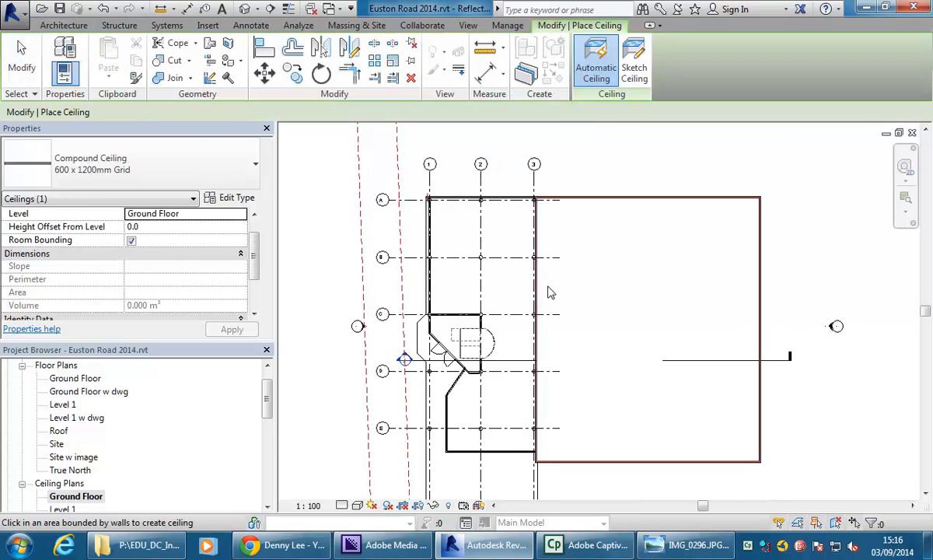
left_click(633, 66)
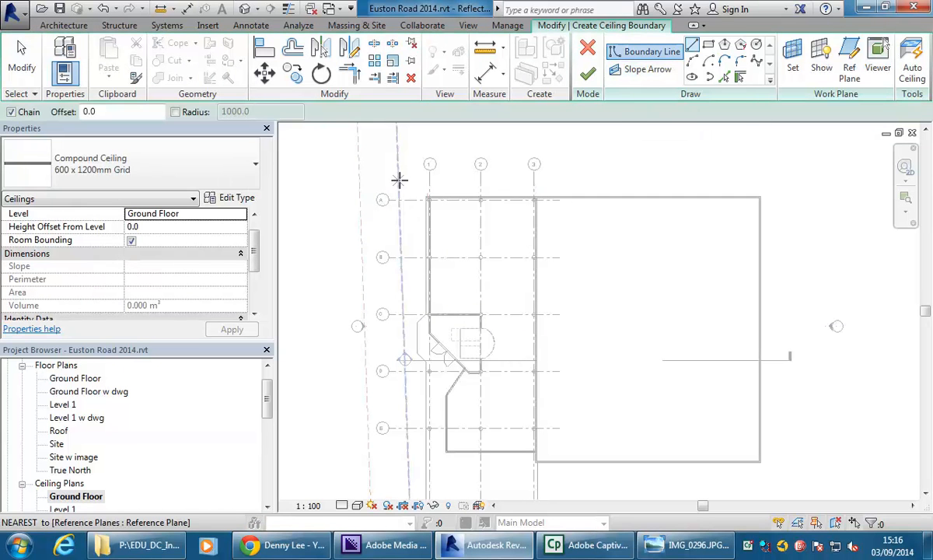
left_click(214, 169)
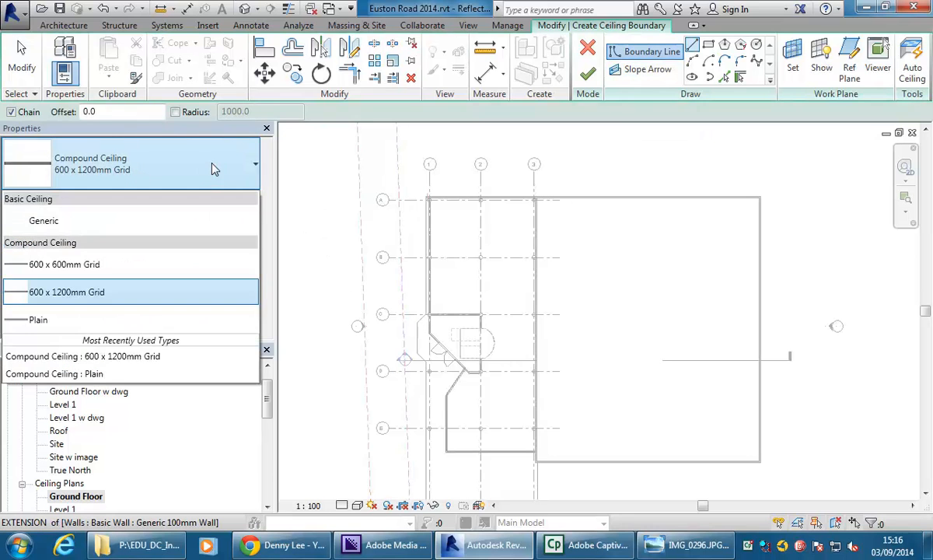
left_click(71, 320)
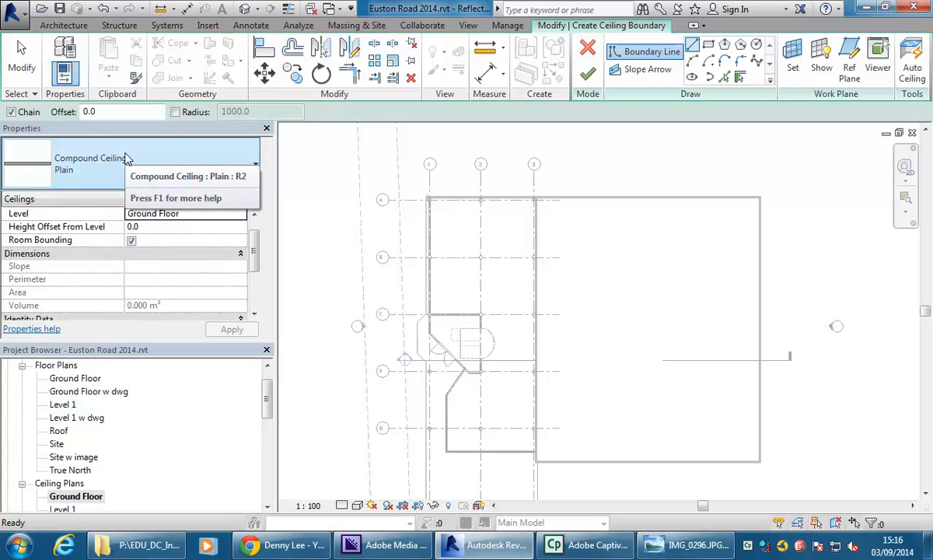
- Edit the Plain ceiling type's structure to a 190 mm Metal Stud Layer and a 10 mm Gypsum Wall Board layer
left_click(230, 199)
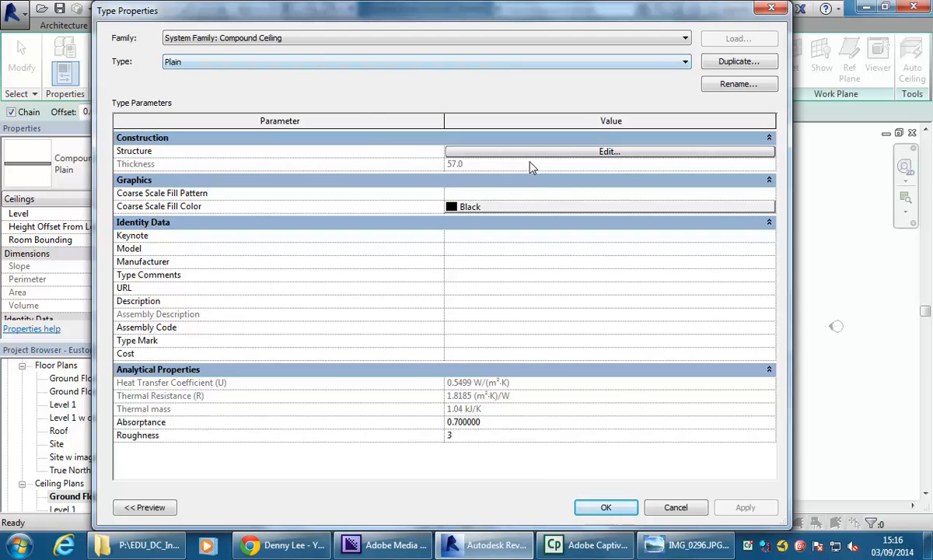
left_click(500, 152)
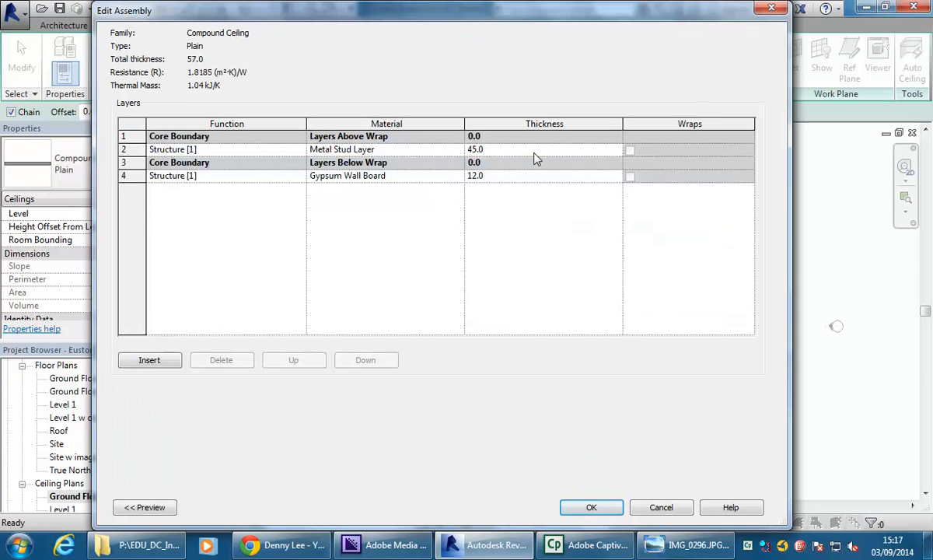
left_click(533, 176)
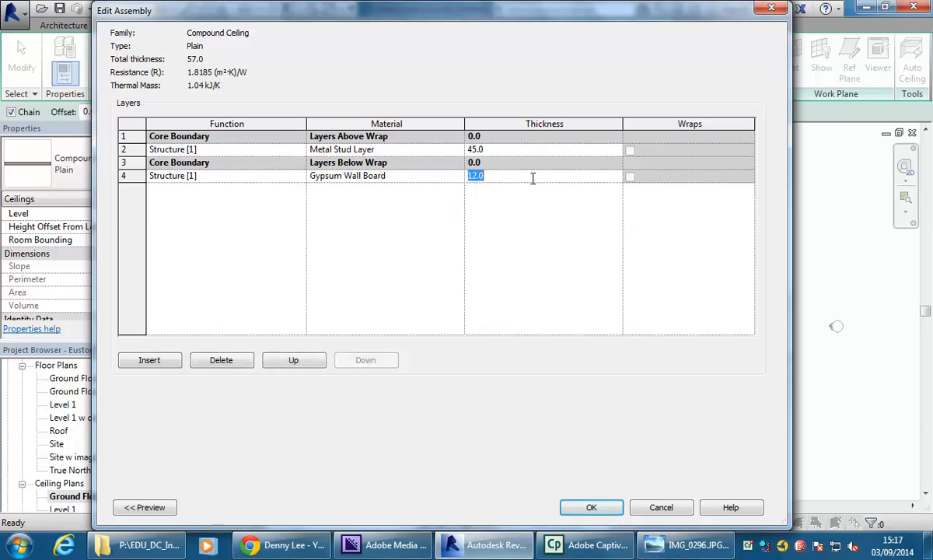
type("10")
left_click(530, 151)
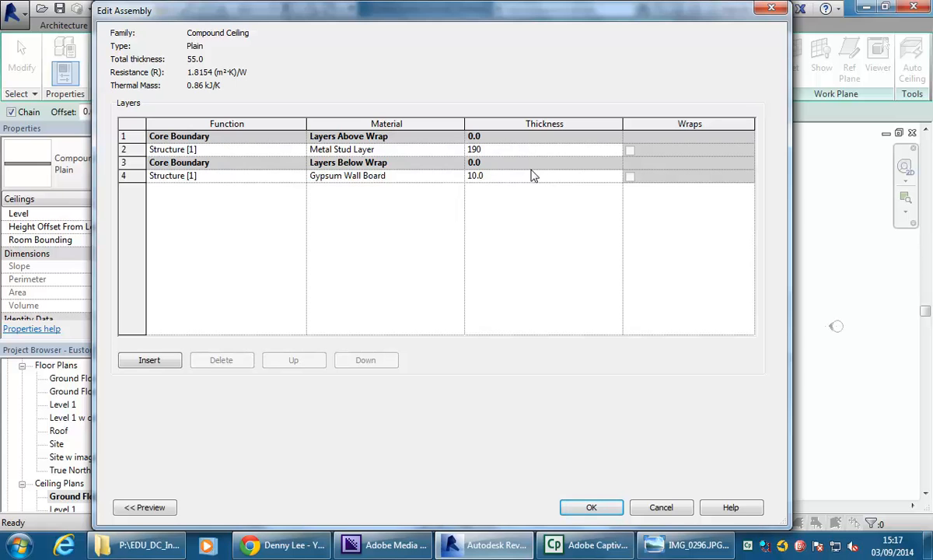
type("190")
left_click(534, 176)
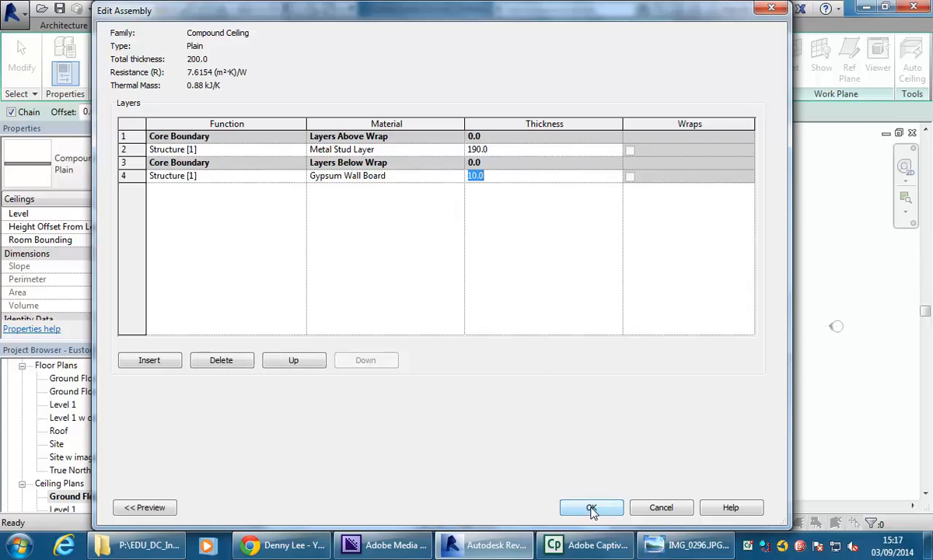
left_click(591, 509)
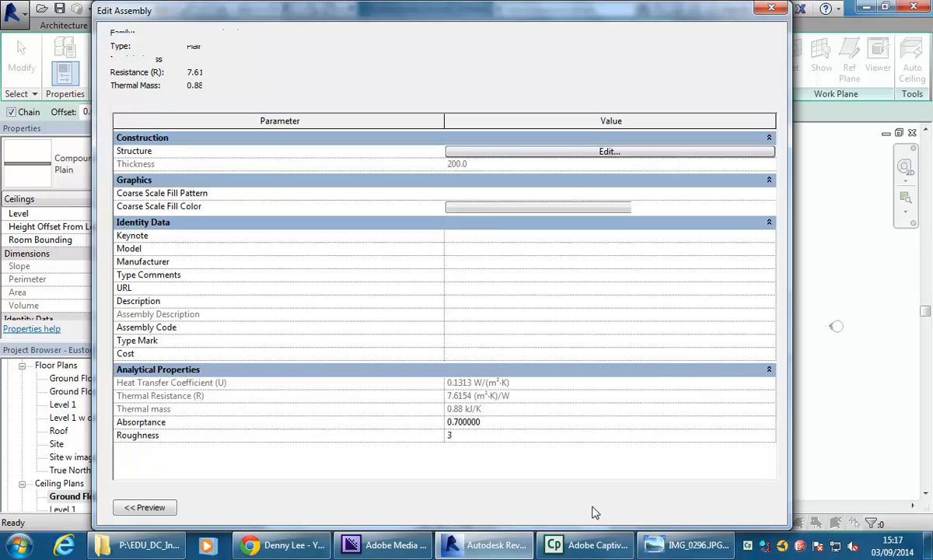
left_click(603, 505)
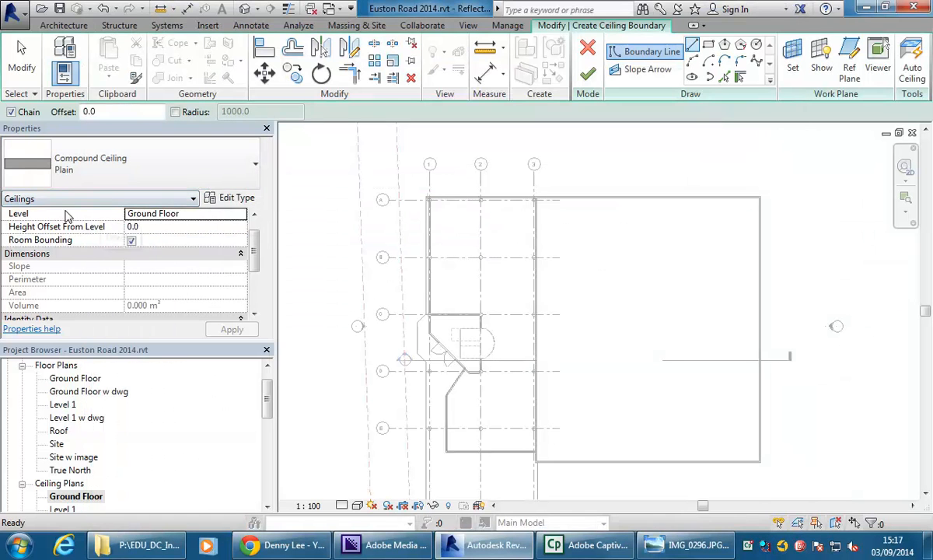
- Set the new ceiling's height offset to 2700 mm above the Ground Floor level
left_click(166, 225)
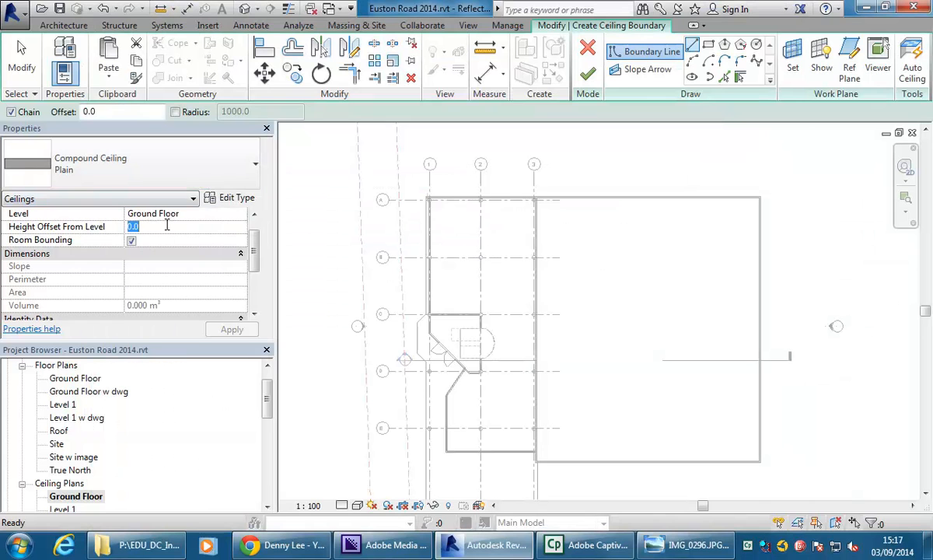
type("2700")
key("Return")
left_click(188, 227)
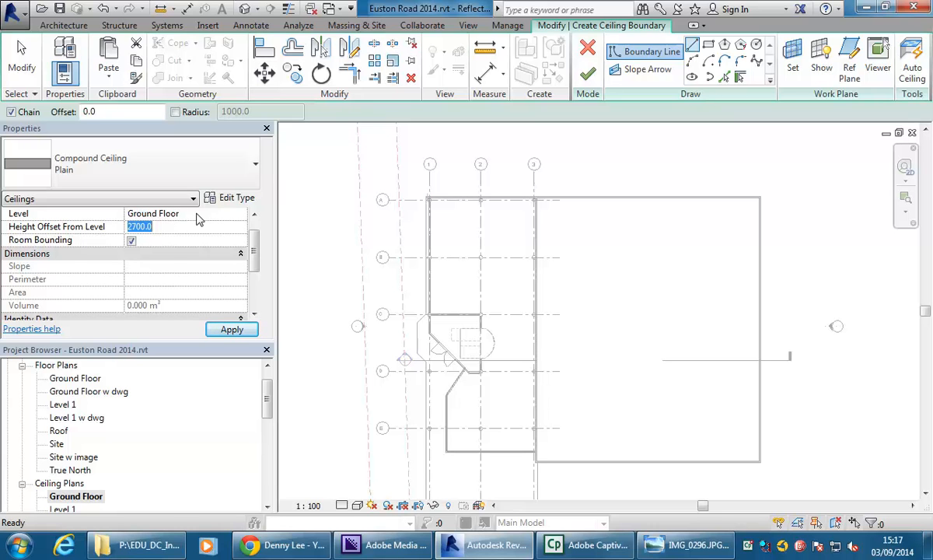
left_click(199, 215)
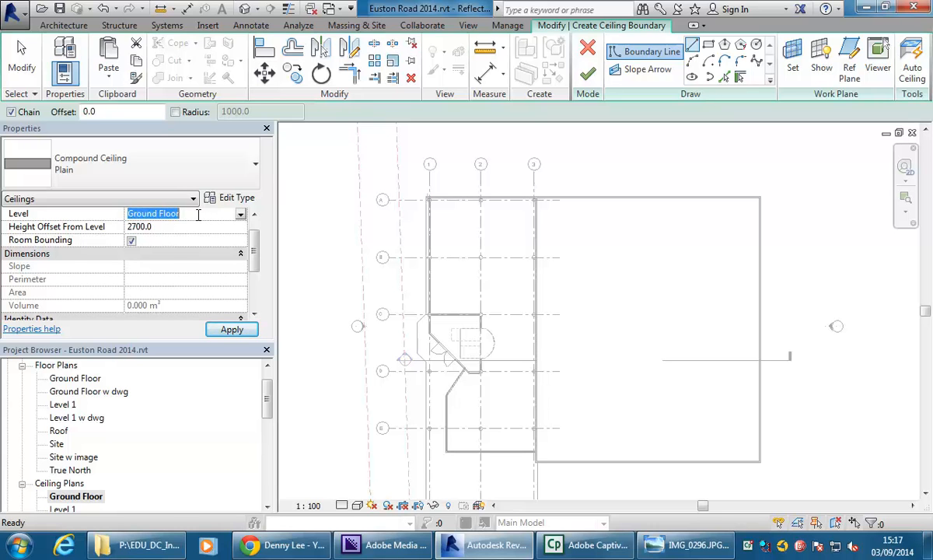
left_click(171, 226)
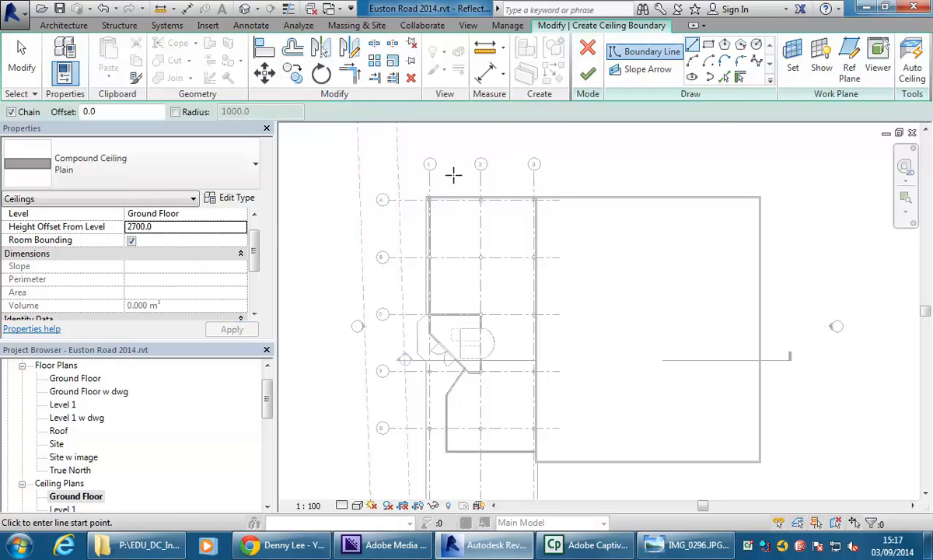
- Create a ceiling boundary line with Pick Lines on the inner face of the wall along grid A
scroll(453, 175, "up", 3)
scroll(454, 177, "up", 4)
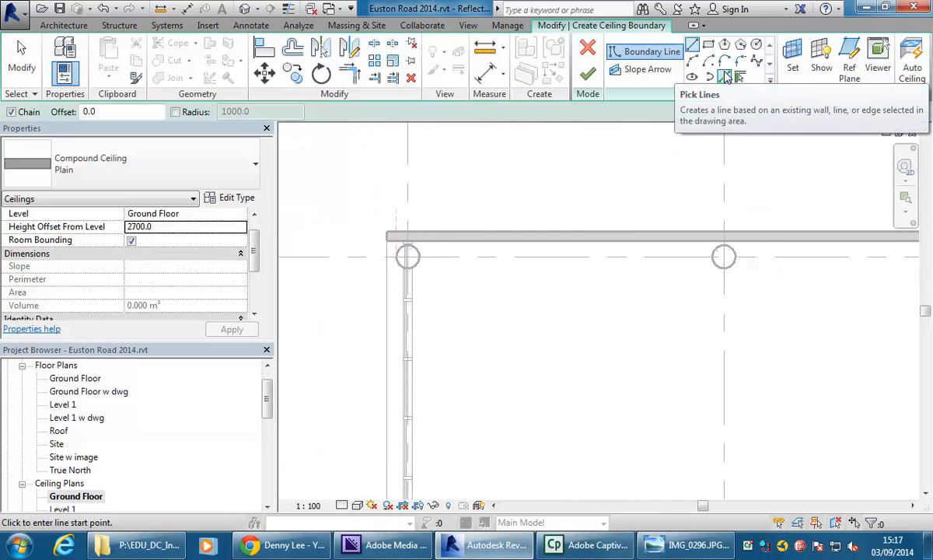
left_click(724, 76)
middle_click_drag(558, 158, 599, 147)
scroll(537, 187, "up", 3)
left_click(528, 249)
- Set the pick offset to 150 mm and add a boundary line inside the curtain wall along grid 1
middle_click_drag(477, 338, 513, 332)
scroll(532, 323, "up", 2)
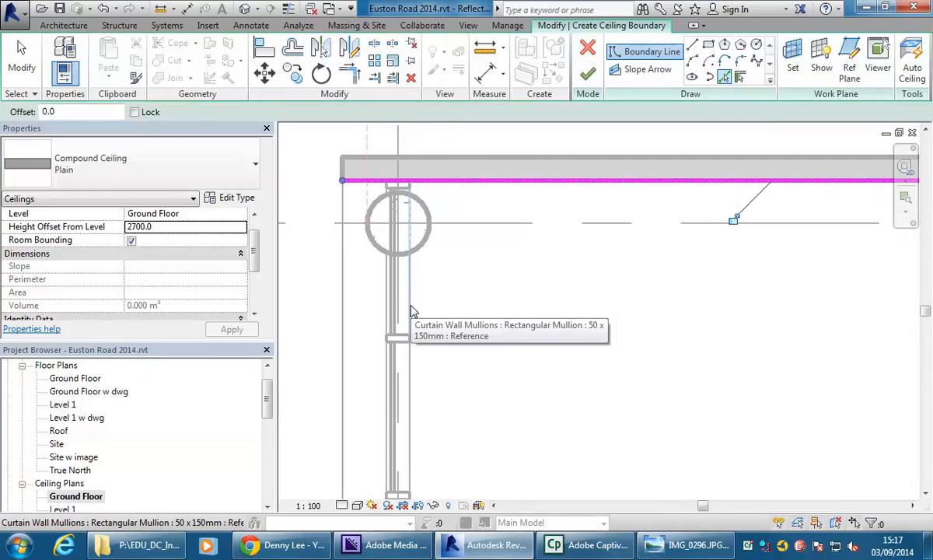
left_click_drag(90, 111, 38, 108)
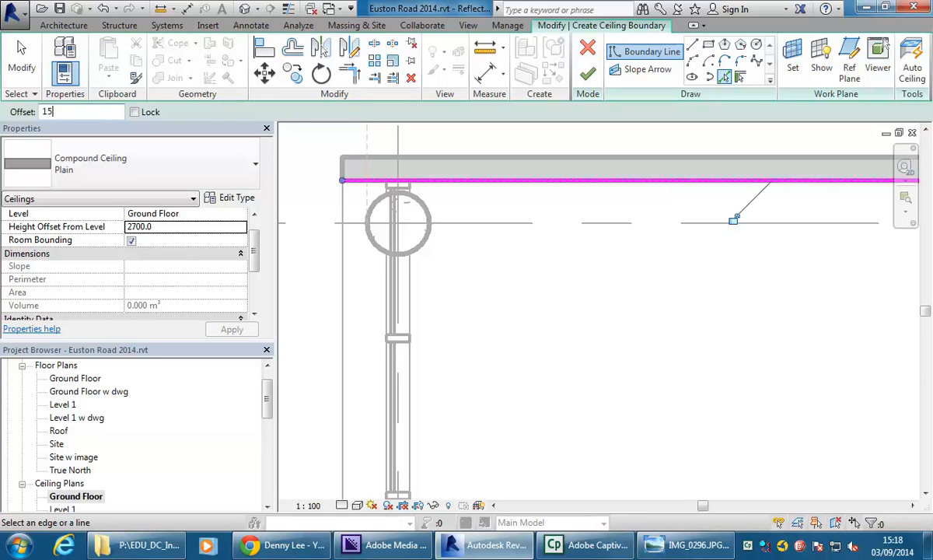
left_click(413, 288)
scroll(466, 280, "down", 3)
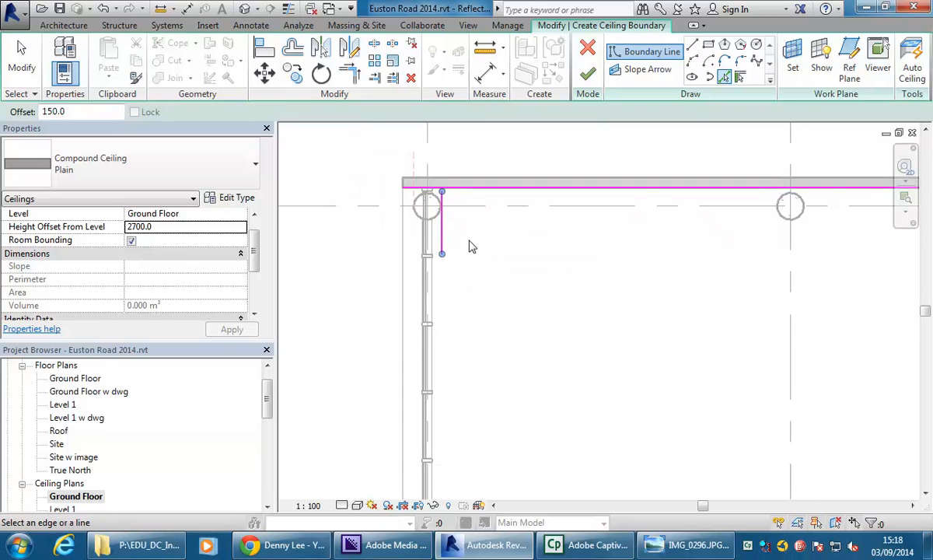
- Add boundary lines offset 150 mm inside the short curtain wall just below grid C and the angled entrance wall
scroll(470, 243, "down", 1)
middle_click_drag(480, 256, 506, 223)
scroll(472, 275, "down", 3)
middle_click_drag(475, 316, 471, 148)
middle_click_drag(477, 288, 454, 219)
scroll(489, 210, "up", 4)
middle_click_drag(519, 259, 493, 241)
scroll(488, 242, "down", 2)
middle_click_drag(395, 272, 479, 194)
scroll(461, 233, "up", 3)
scroll(460, 233, "up", 2)
middle_click_drag(460, 232, 483, 210)
left_click(463, 275)
scroll(490, 338, "down", 1)
scroll(476, 246, "up", 3)
left_click(495, 313)
- Add boundary lines offset 150 mm inside the angled curtain wall below the entrance and the straight wall continuing from it
scroll(588, 273, "down", 3)
middle_click_drag(597, 274, 491, 174)
middle_click_drag(676, 346, 570, 190)
scroll(568, 187, "up", 1)
scroll(562, 185, "down", 4)
scroll(557, 304, "up", 5)
left_click(549, 300)
scroll(545, 316, "down", 2)
middle_click_drag(545, 316, 484, 277)
left_click(494, 273)
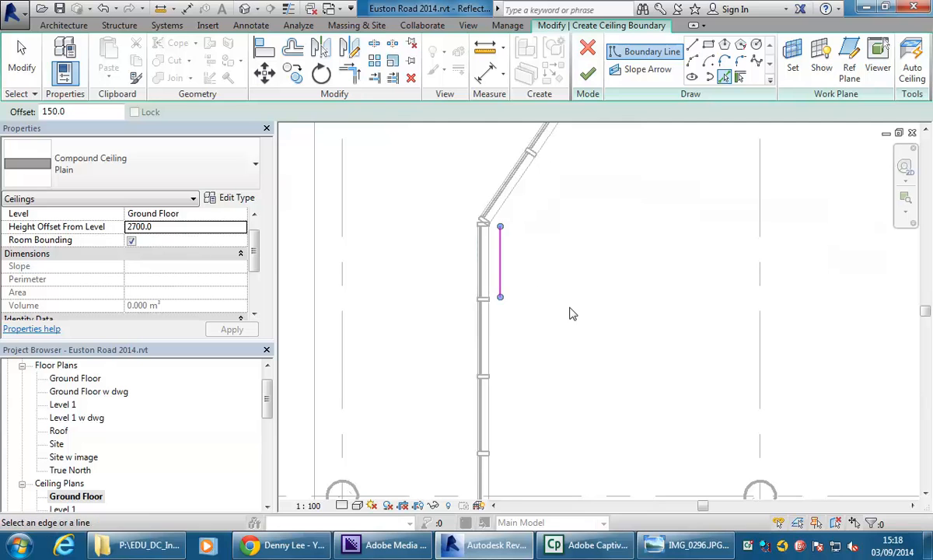
- Add a boundary line offset 150 mm inside the horizontal curtain wall below grid E
scroll(547, 342, "down", 3)
middle_click_drag(547, 342, 544, 227)
scroll(566, 363, "up", 3)
left_click(577, 379)
- Reset the pick offset to 0 and add a boundary line on the inner face of the wall along grid 3
scroll(674, 334, "down", 3)
middle_click_drag(674, 334, 491, 373)
middle_click_drag(691, 354, 589, 351)
scroll(591, 350, "up", 2)
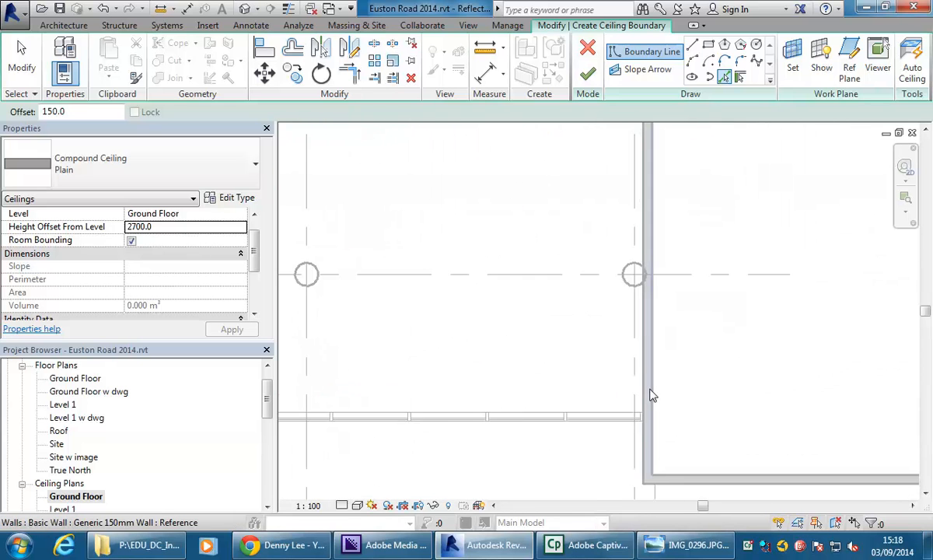
left_click_drag(98, 111, 26, 114)
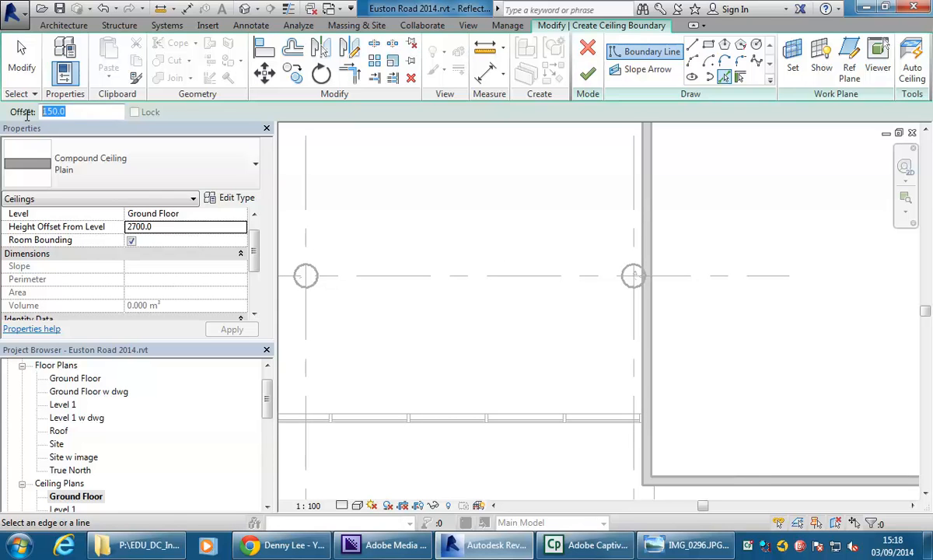
type("0.0")
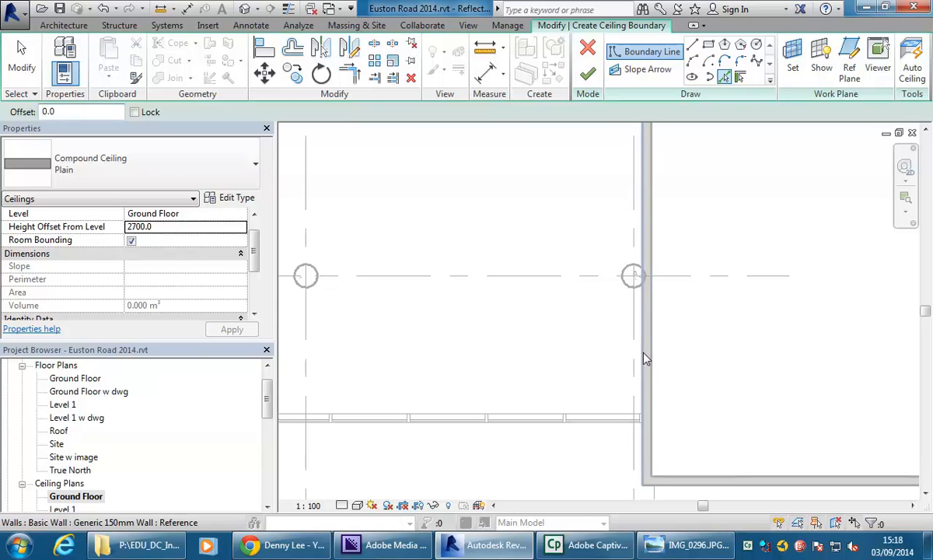
left_click(643, 358)
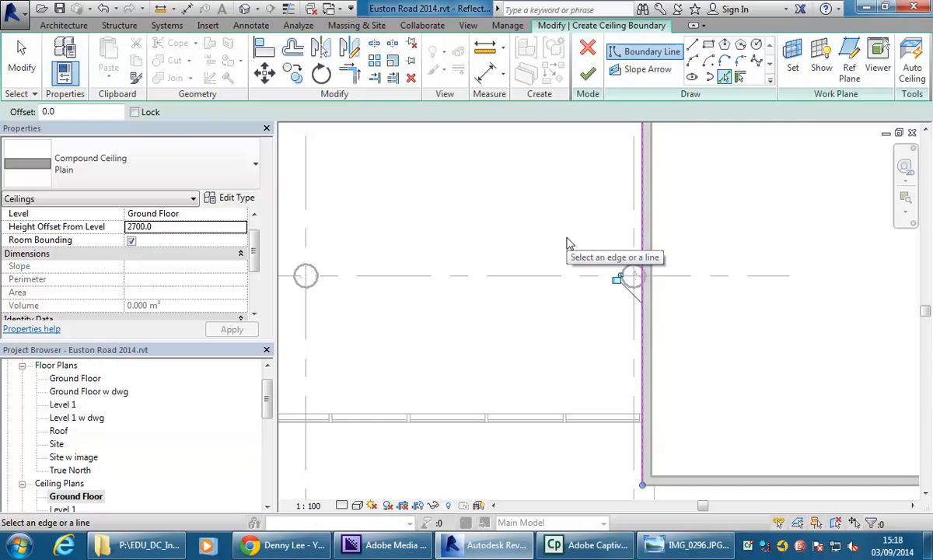
- Trim the grid A boundary line to corners with the boundary lines along grid 3 and grid 1
scroll(542, 223, "down", 1)
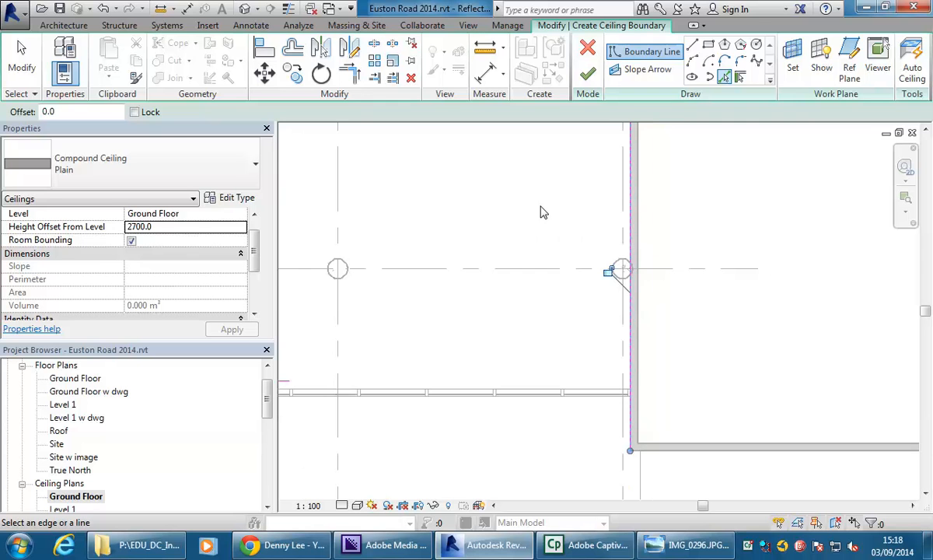
scroll(542, 210, "down", 1)
middle_click_drag(548, 212, 606, 374)
scroll(553, 213, "down", 8)
scroll(737, 445, "down", 1)
key("t")
key("r")
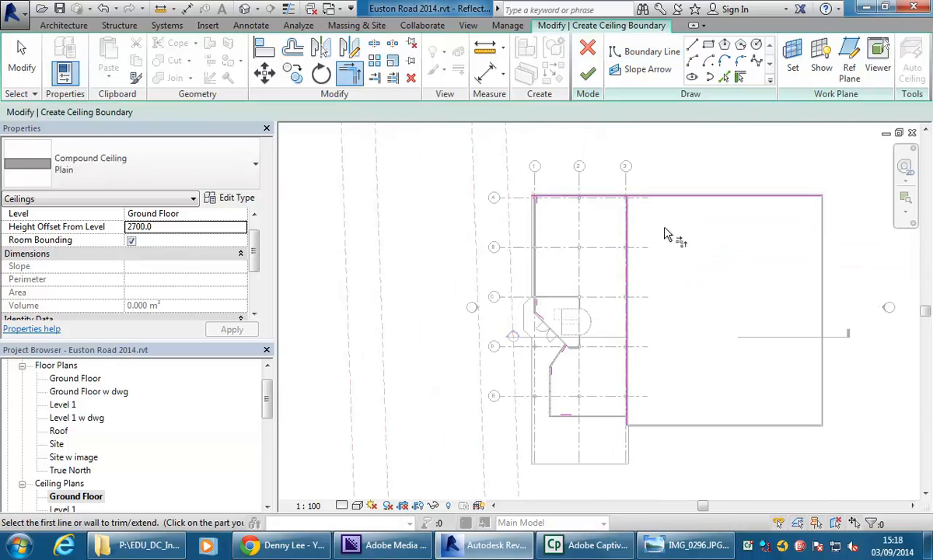
scroll(666, 228, "up", 2)
left_click(579, 186)
left_click(607, 202)
scroll(433, 173, "up", 2)
left_click(497, 207)
left_click(499, 198)
scroll(514, 240, "down", 2)
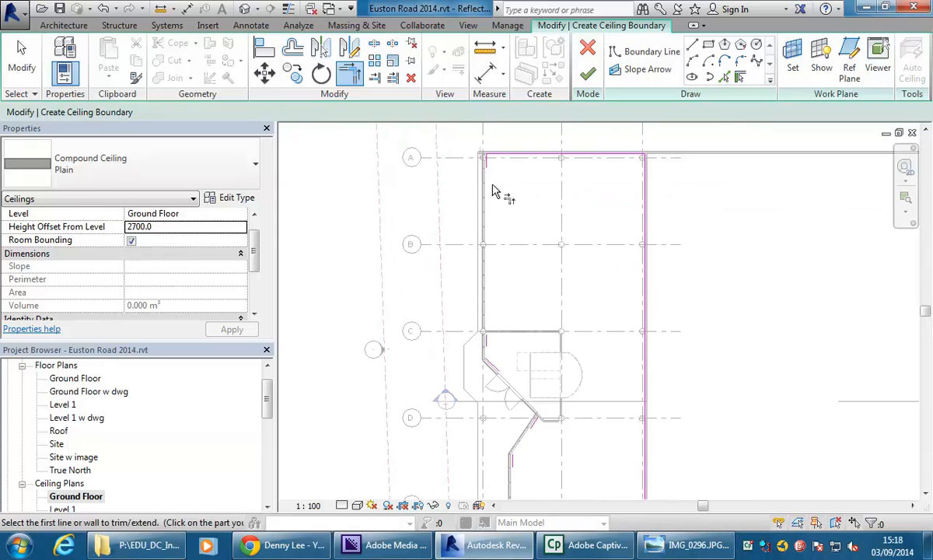
- Trim the ceiling boundary lines along grid 1 and the two angled curtain walls around the entrance into corners
middle_click_drag(504, 350, 470, 246)
scroll(470, 246, "up", 2)
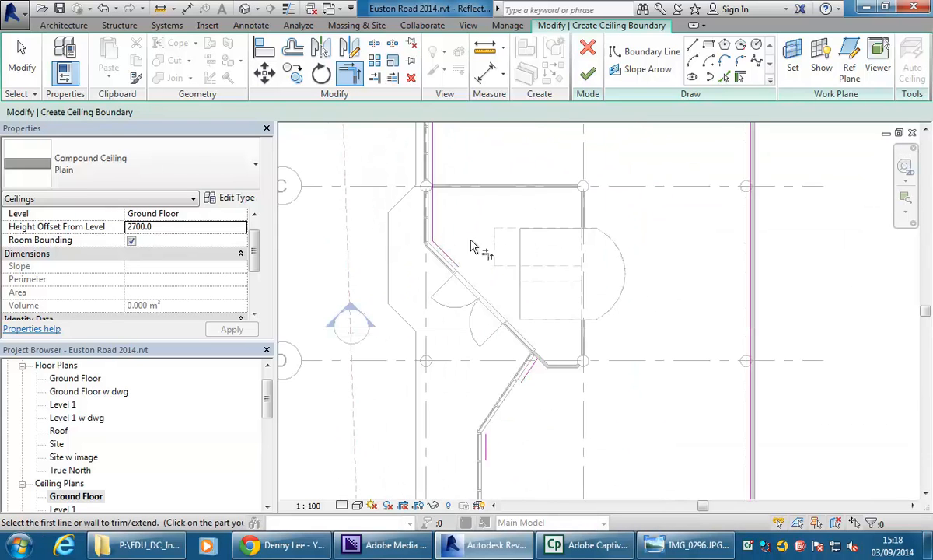
left_click(529, 372)
middle_click_drag(522, 345, 527, 214)
scroll(526, 212, "up", 2)
left_click(537, 272)
scroll(541, 280, "down", 2)
middle_click_drag(541, 280, 520, 218)
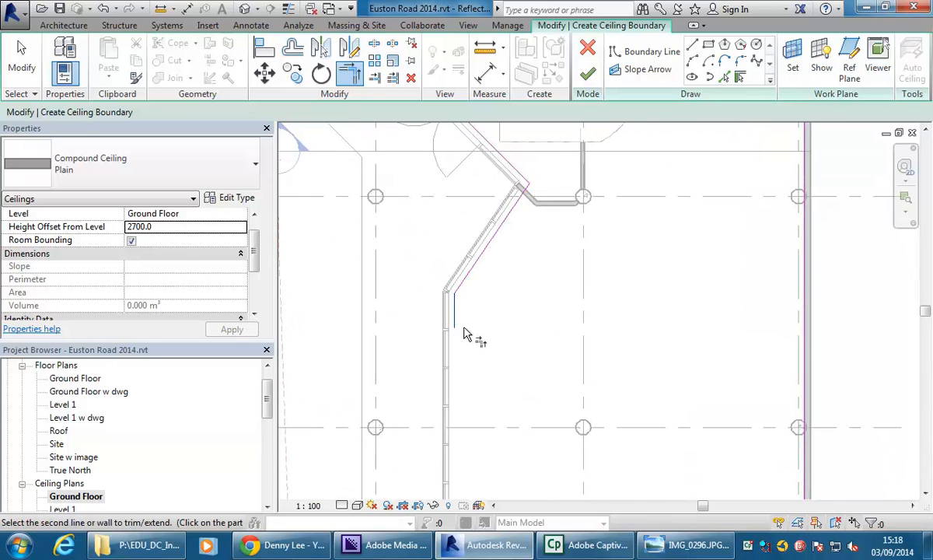
- Trim the straight curtain wall boundary line to a corner with the line below grid E and finish the ceiling
scroll(474, 338, "down", 1)
middle_click_drag(475, 338, 437, 200)
left_click(476, 324)
scroll(614, 249, "down", 3)
middle_click_drag(579, 270, 537, 289)
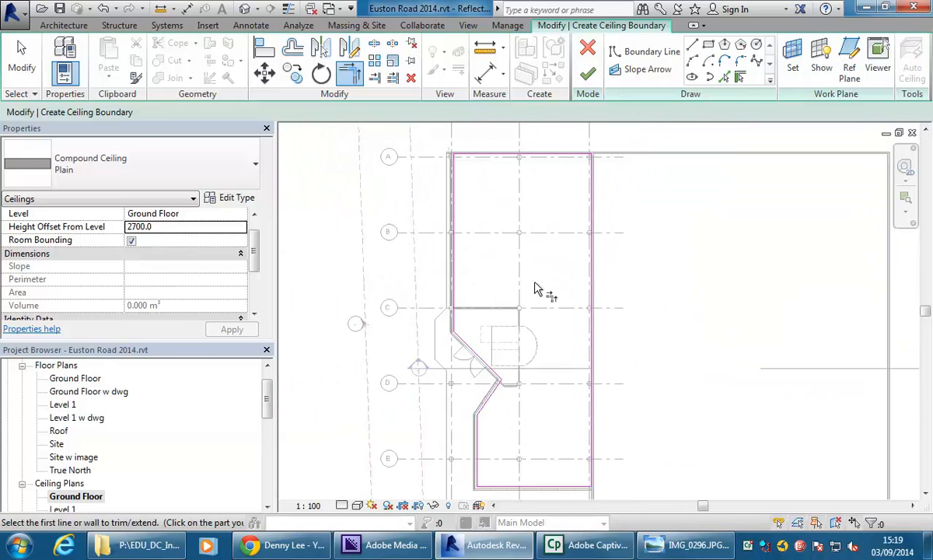
scroll(501, 346, "down", 1)
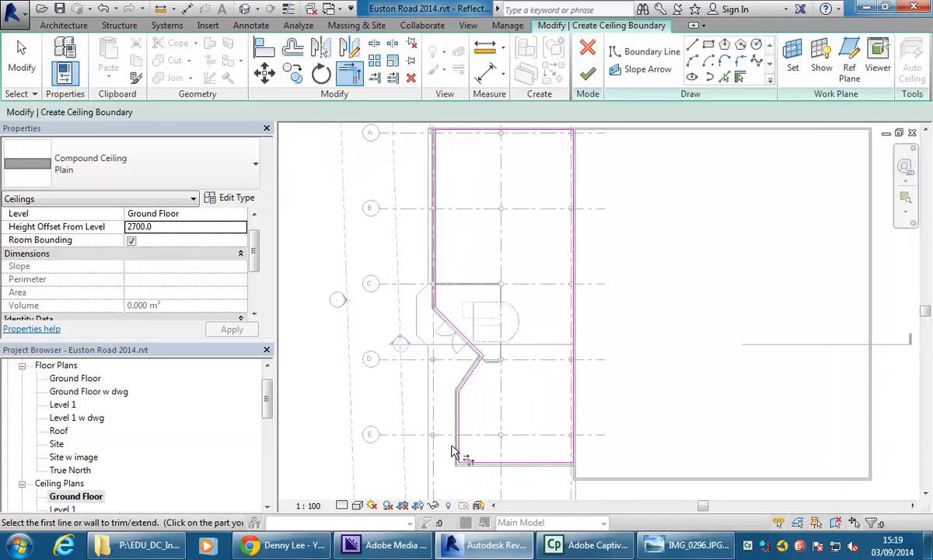
left_click(589, 75)
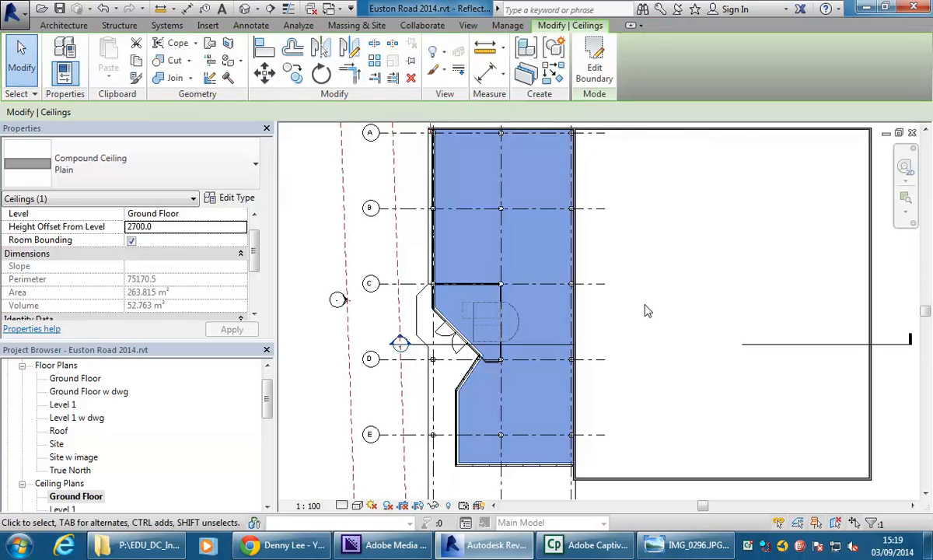
- Open the Section 1 view and examine how the new ceiling meets the Level 1 floor near the entrance
scroll(451, 242, "down", 1)
left_click(309, 331)
double_click(412, 317)
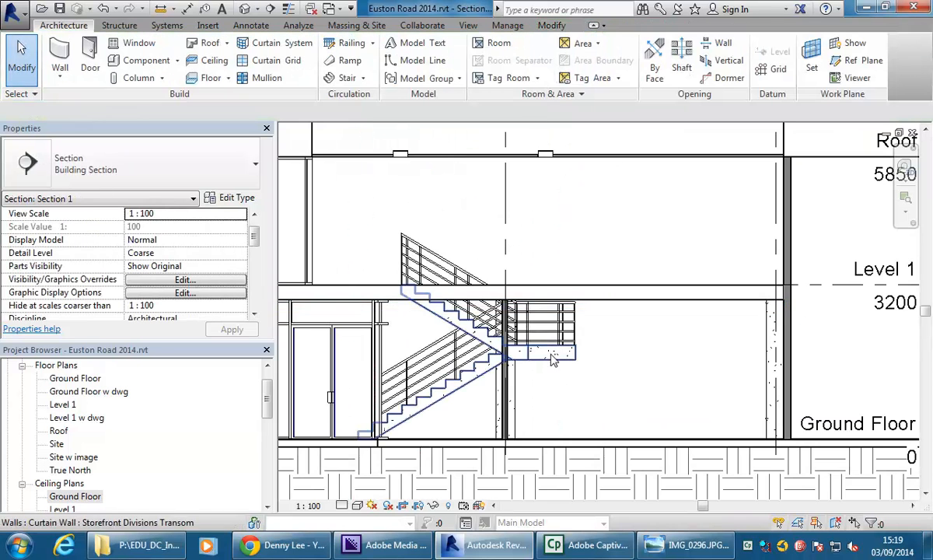
middle_click_drag(647, 308, 772, 279)
scroll(509, 215, "up", 3)
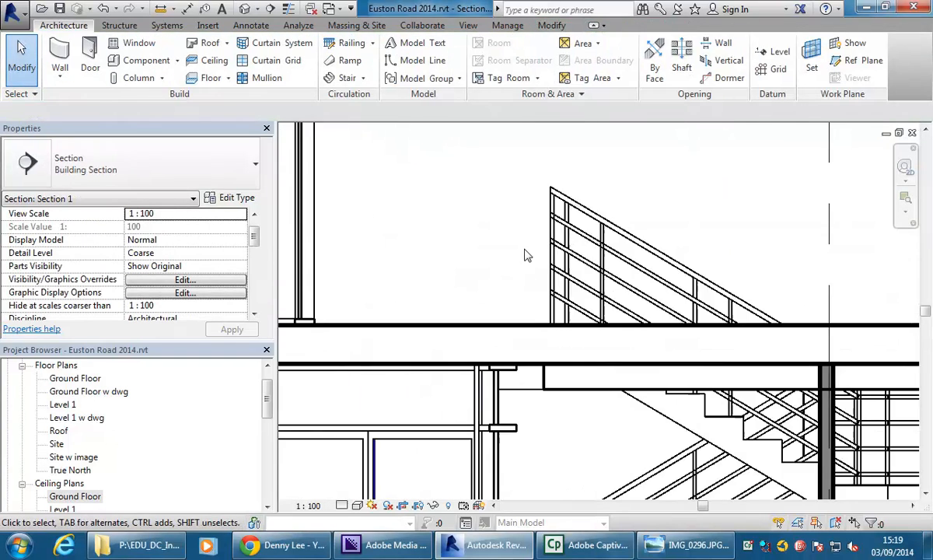
middle_click_drag(520, 342, 454, 275)
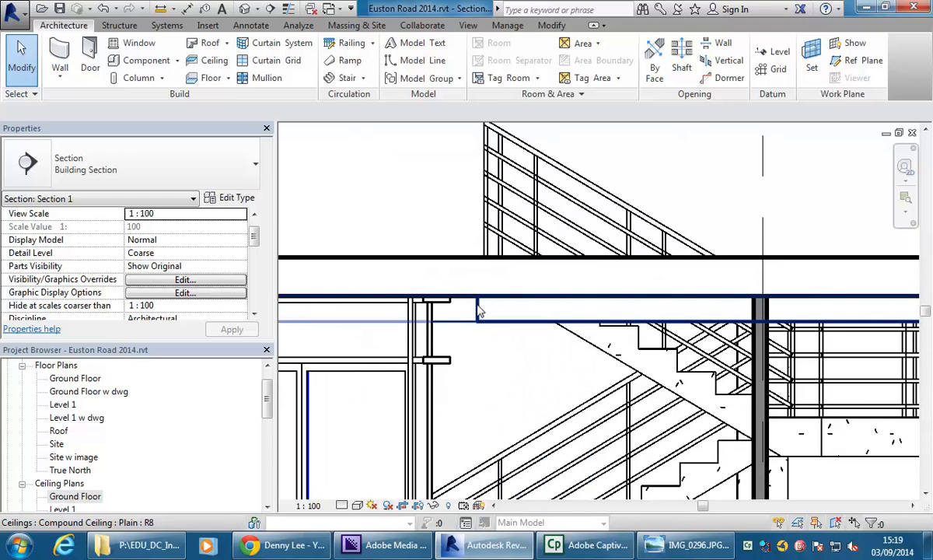
scroll(476, 285, "up", 2)
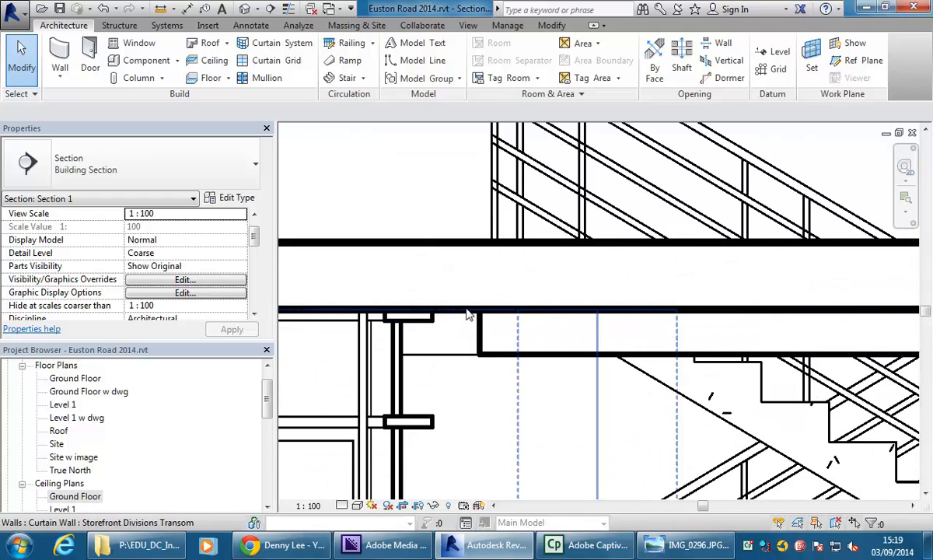
middle_click_drag(475, 334, 440, 307)
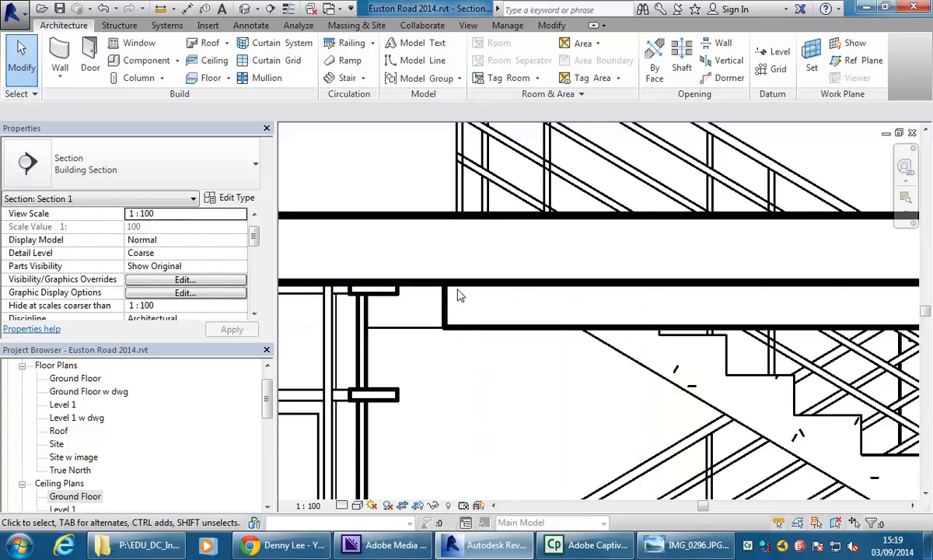
- Join the geometry of the new ground floor ceiling with the Generic 300mm floor above it
left_click(551, 26)
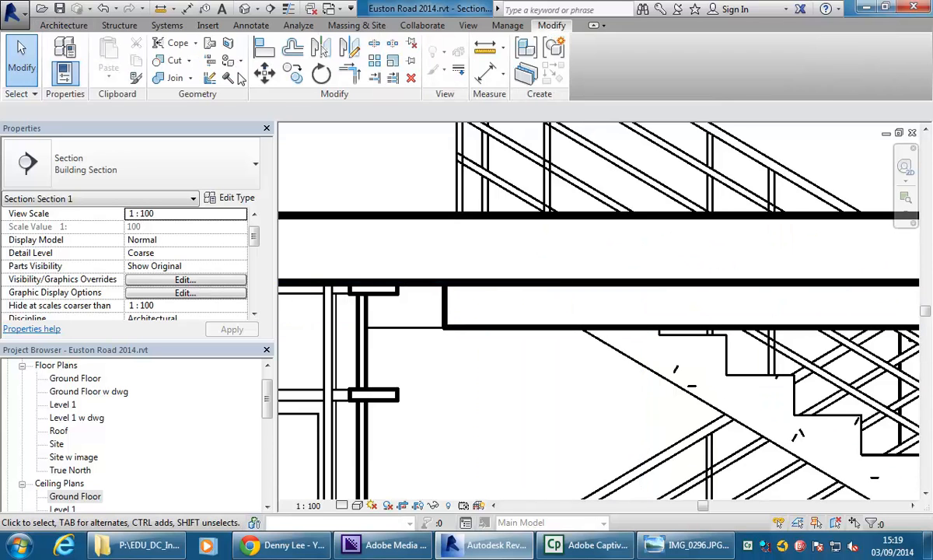
left_click(175, 77)
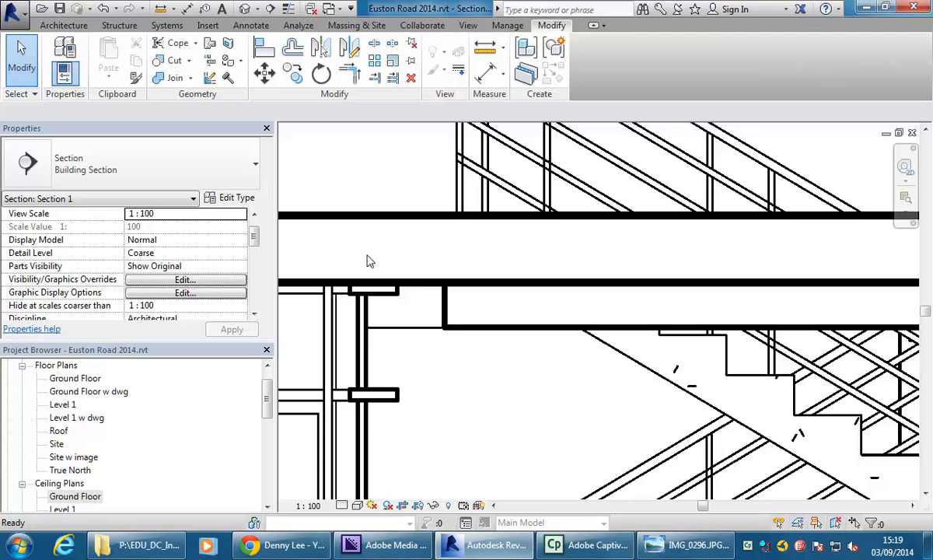
left_click(435, 292)
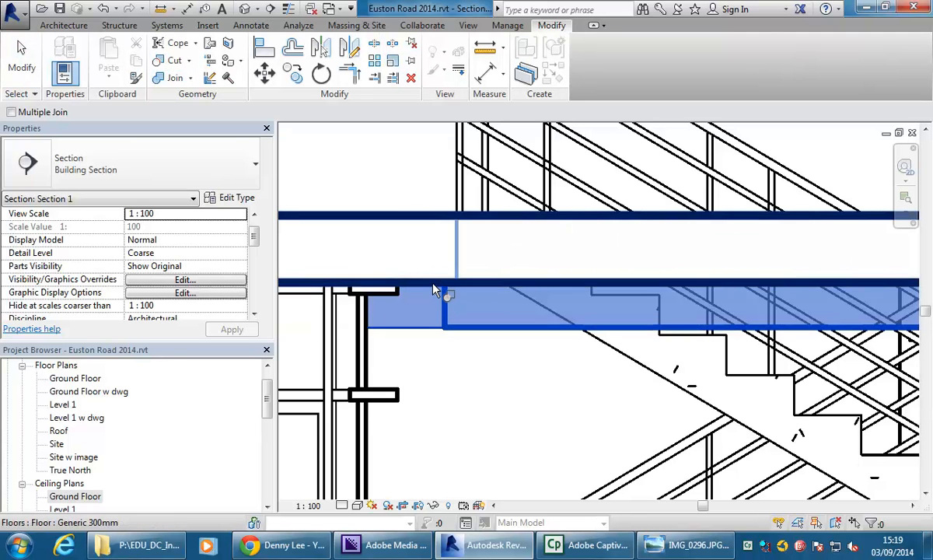
left_click(435, 291)
scroll(482, 280, "down", 5)
mouse_move(523, 255)
middle_mouse_down()
mouse_move(538, 276)
mouse_move(589, 270)
mouse_move(579, 160)
middle_mouse_up()
right_click(612, 162)
left_click(642, 171)
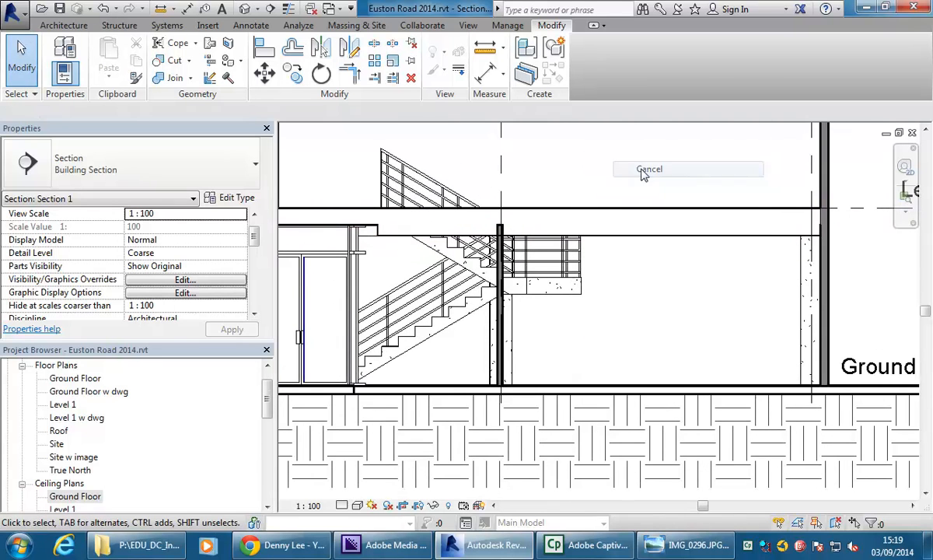
- Attach the top of the Generic 100mm wall beside the stair to the underside of the ground floor ceiling
left_click(502, 315)
scroll(534, 287, "up", 4)
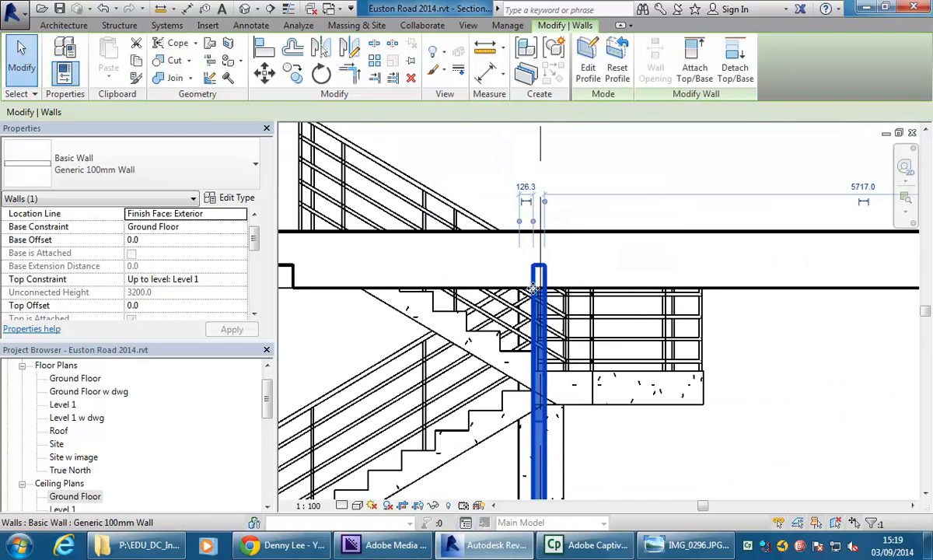
left_click(694, 62)
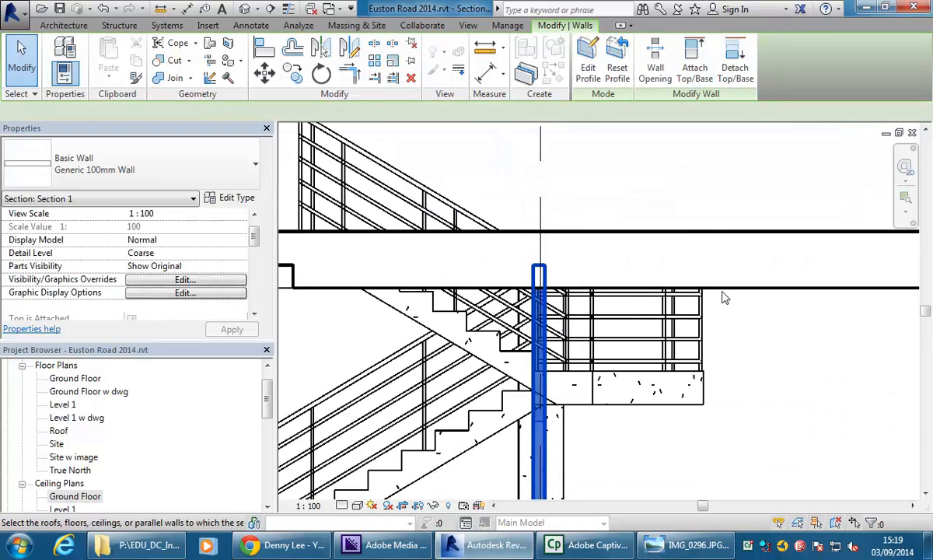
left_click(732, 289)
left_click(642, 180)
scroll(642, 181, "down", 5)
middle_click_drag(642, 180, 670, 225)
scroll(581, 166, "down", 1)
scroll(680, 204, "down", 1)
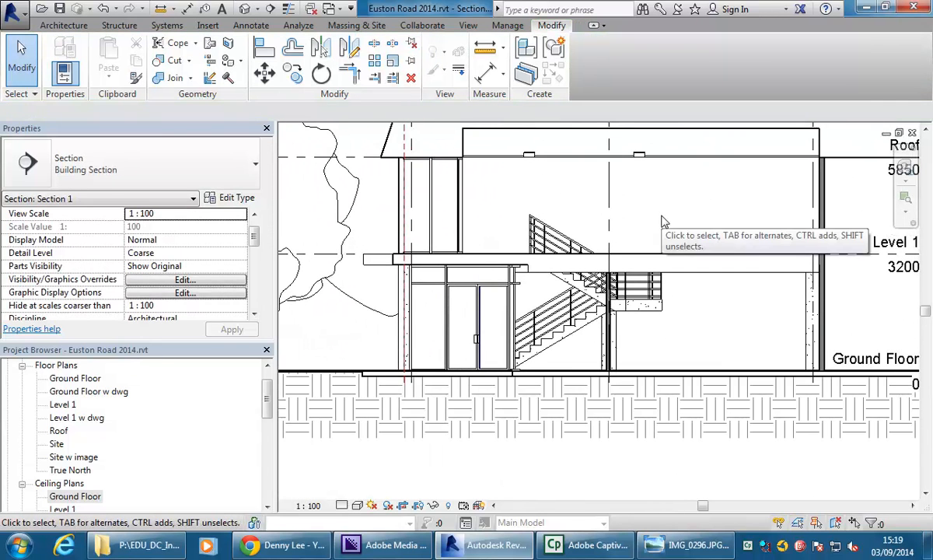
- Return to the Ground Floor ceiling plan and load the Downlight - Recessed Can family from the Architectural Internal lighting library
double_click(95, 498)
scroll(542, 274, "up", 1)
middle_click_drag(530, 281, 526, 303)
left_click(56, 25)
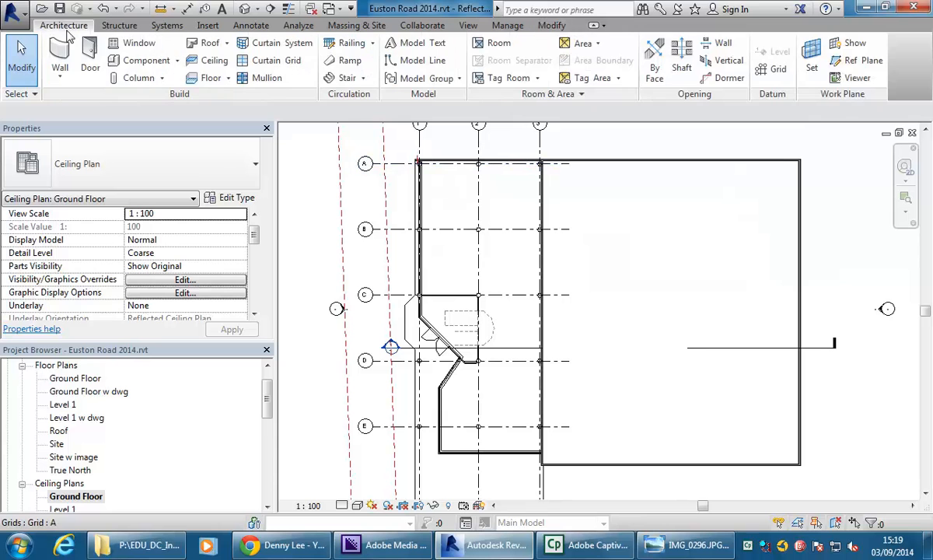
left_click(136, 65)
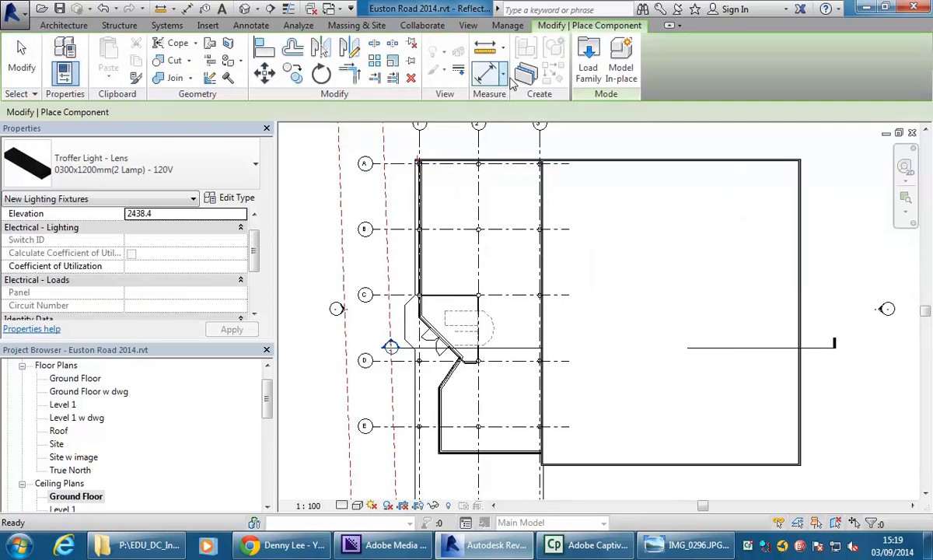
left_click(585, 66)
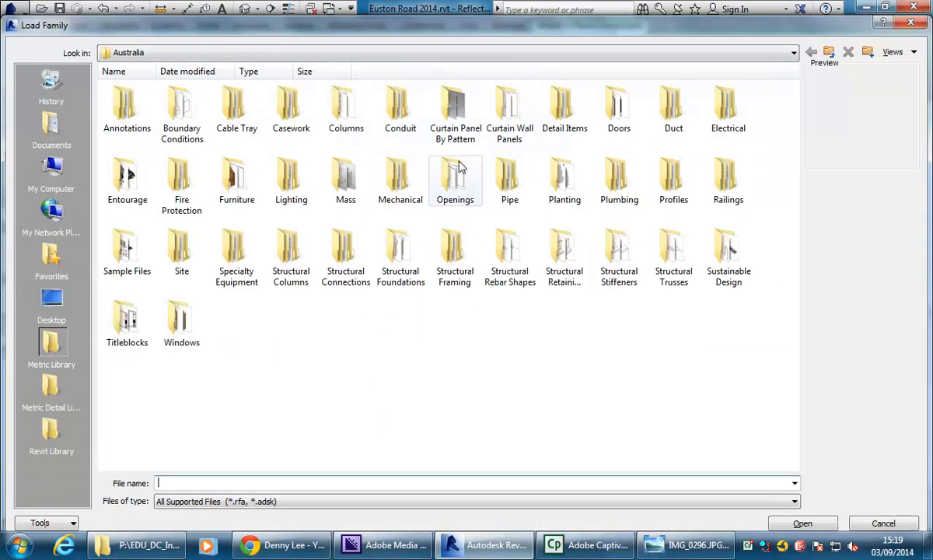
double_click(288, 182)
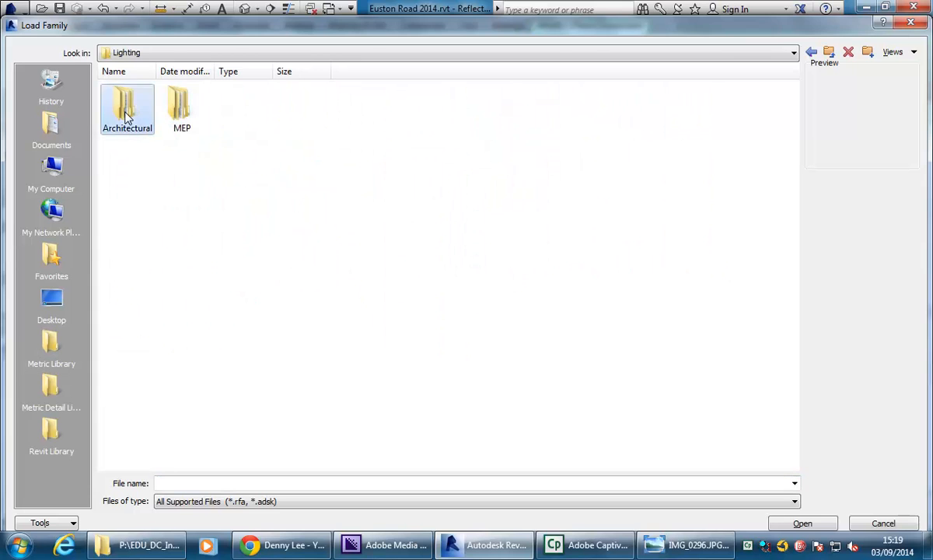
double_click(127, 115)
double_click(181, 109)
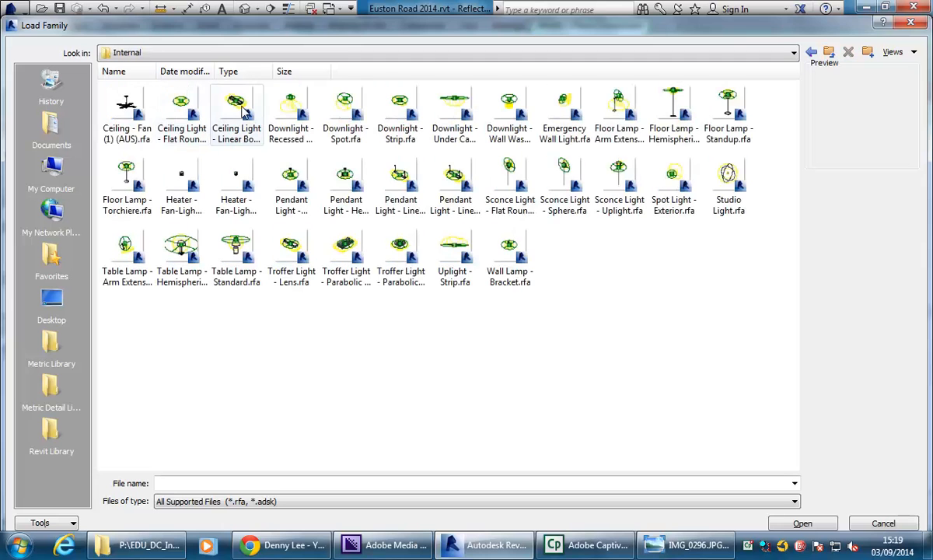
left_click(284, 116)
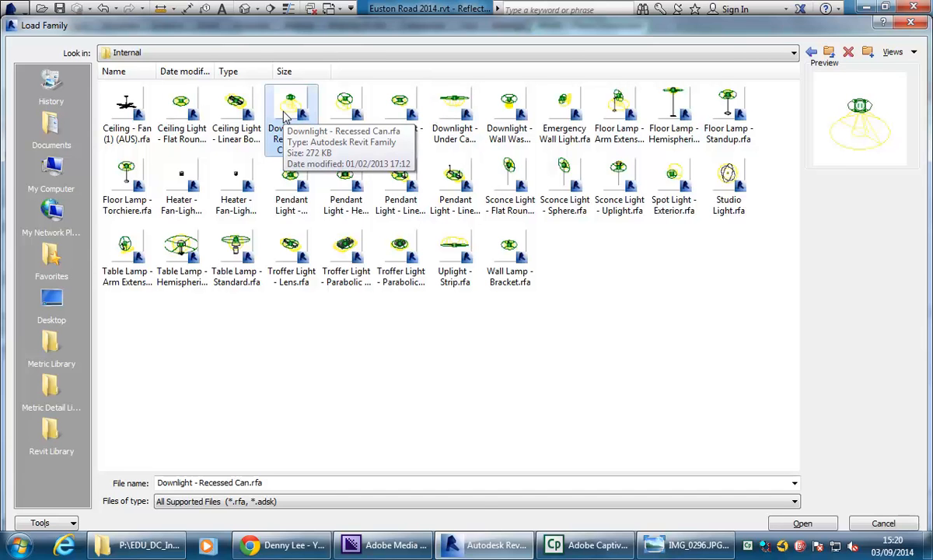
double_click(285, 116)
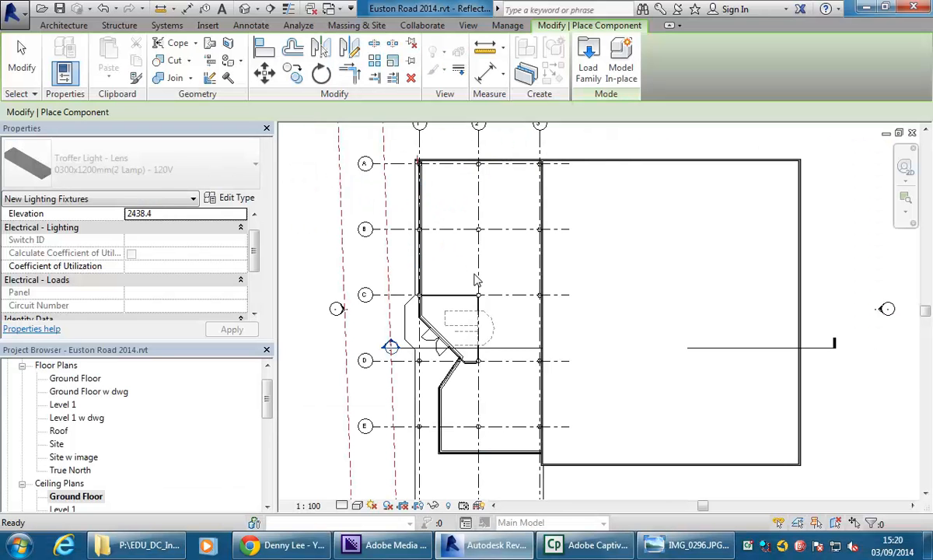
- Place four 152mm Incandescent - 120V recessed can downlights in the entrance lobby ceiling around the stair between grids C and D
scroll(456, 259, "up", 3)
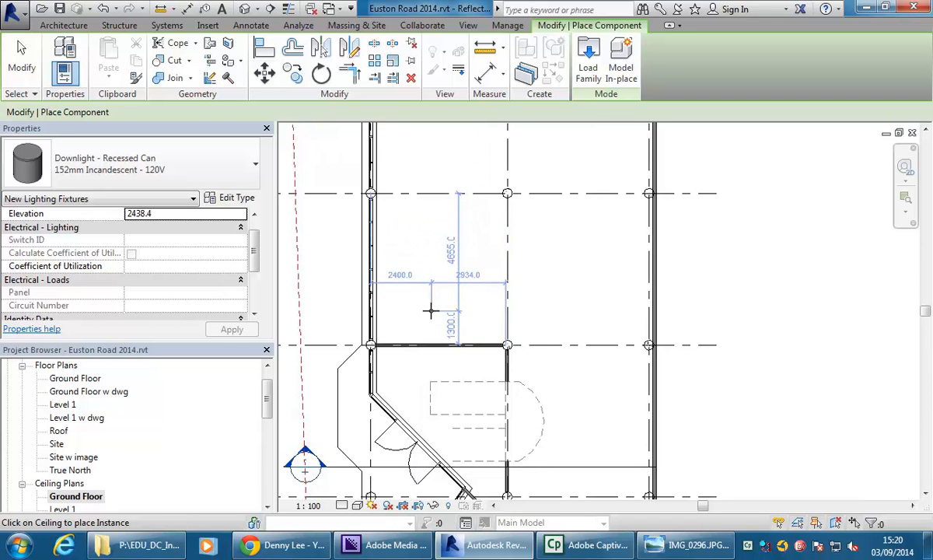
middle_click_drag(433, 308, 487, 220)
scroll(433, 244, "up", 2)
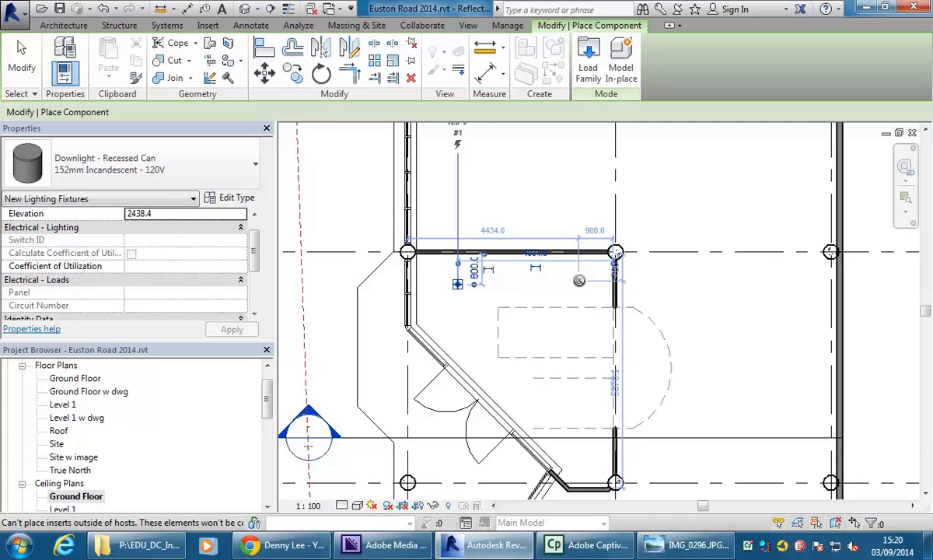
middle_click_drag(571, 293, 582, 220)
scroll(469, 263, "up", 3)
scroll(487, 271, "down", 2)
middle_click_drag(490, 274, 460, 256)
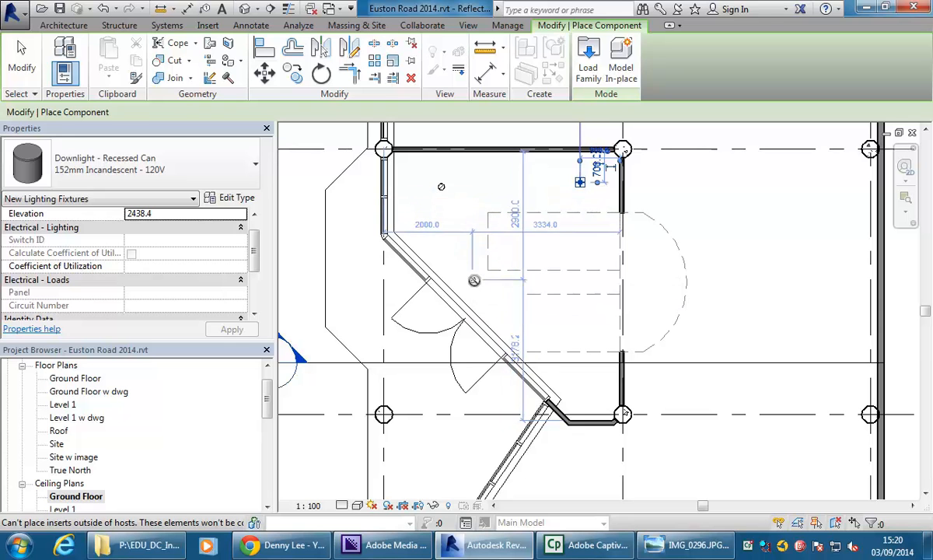
left_click(479, 283)
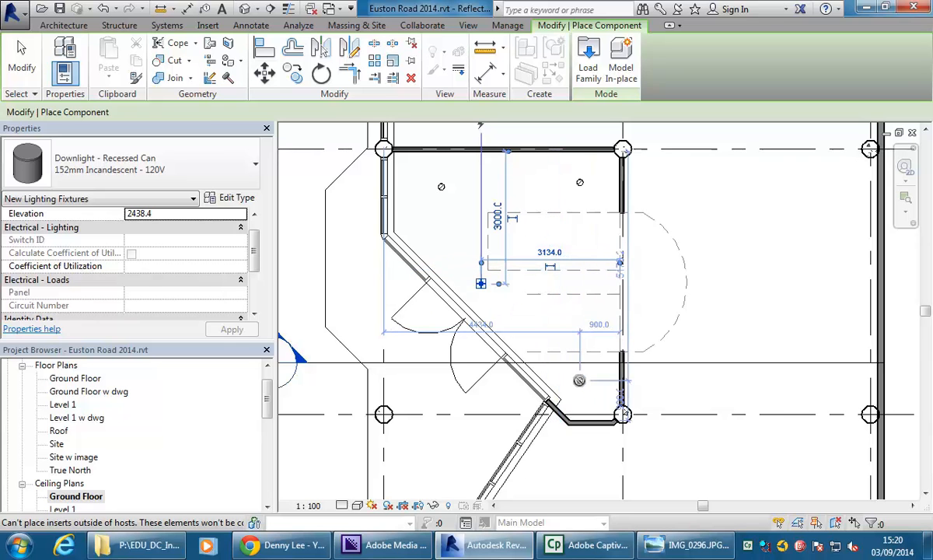
right_click(459, 228)
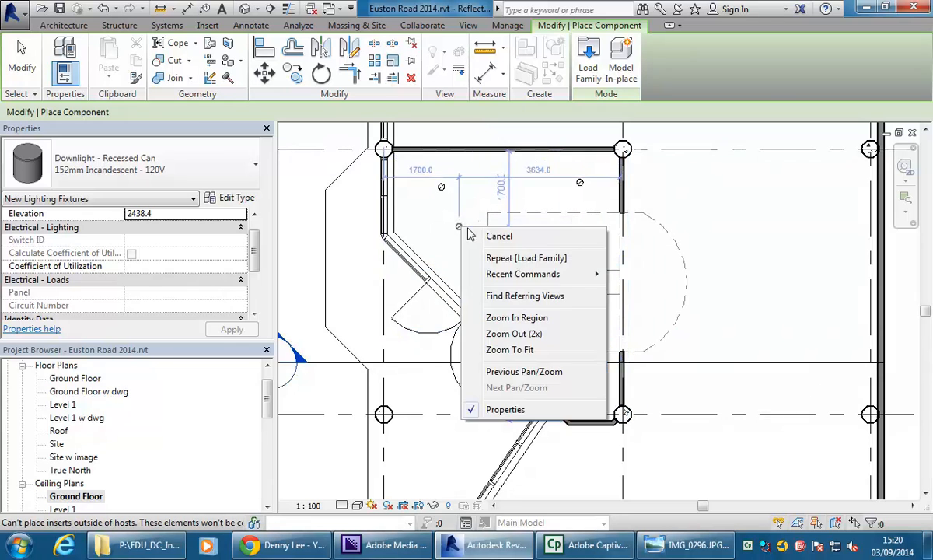
left_click(480, 236)
- Create a perspective camera view from outside the entrance near grid D, aimed through the lobby to just beyond grid 3 near grid C
scroll(482, 241, "down", 3)
middle_click_drag(482, 239, 519, 237)
scroll(490, 298, "down", 2)
middle_click_drag(490, 299, 467, 312)
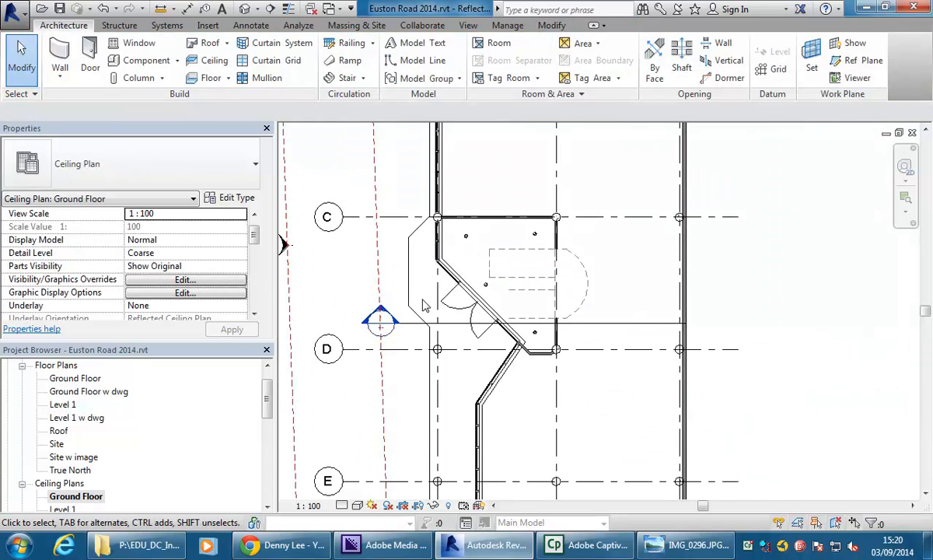
middle_click_drag(418, 303, 427, 305)
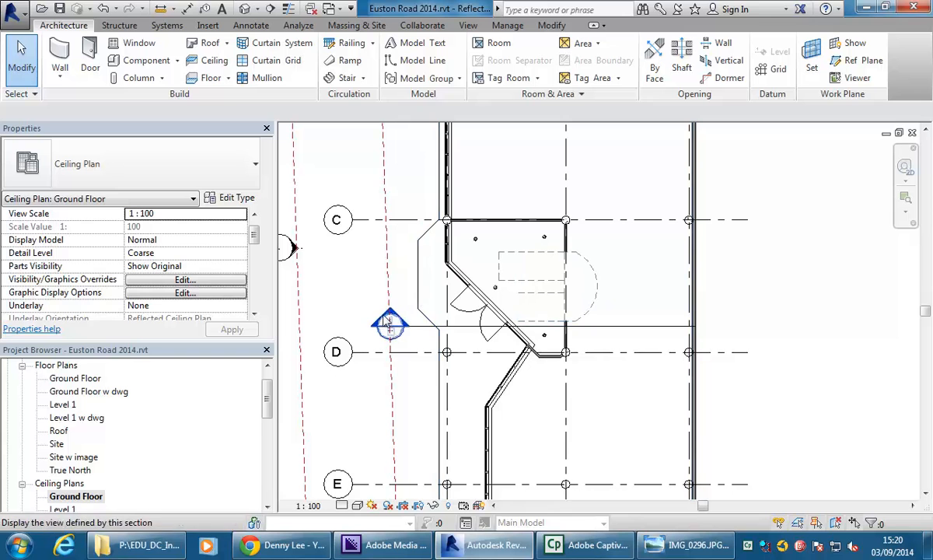
left_click(257, 9)
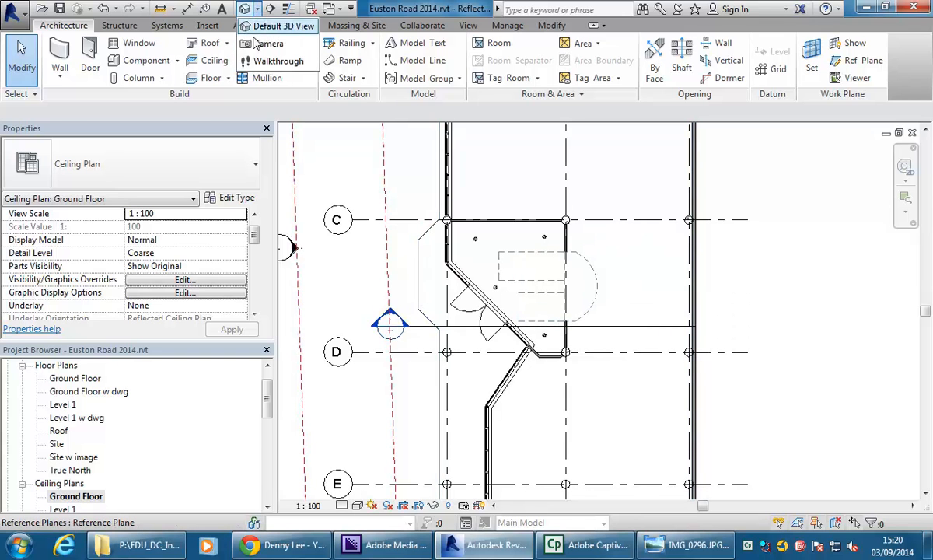
left_click(330, 40)
scroll(411, 301, "down", 2)
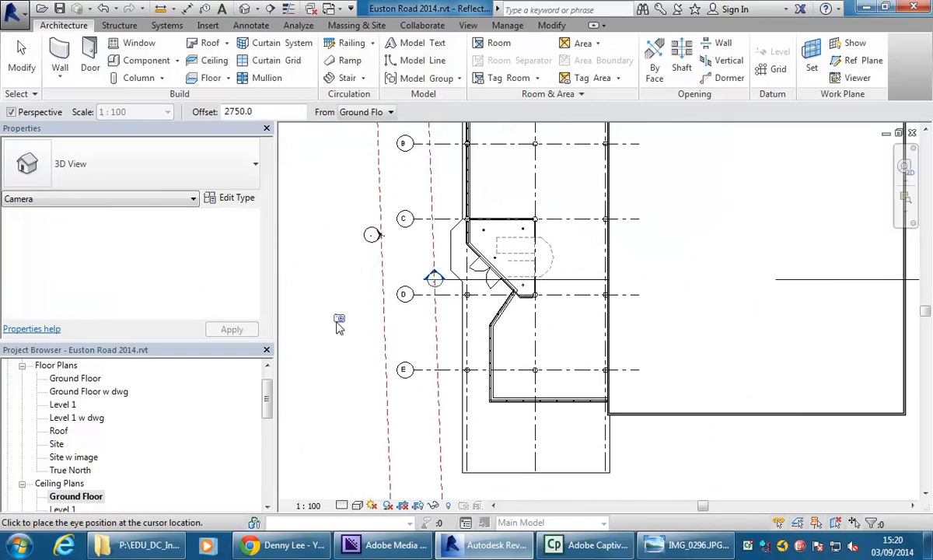
left_click(339, 311)
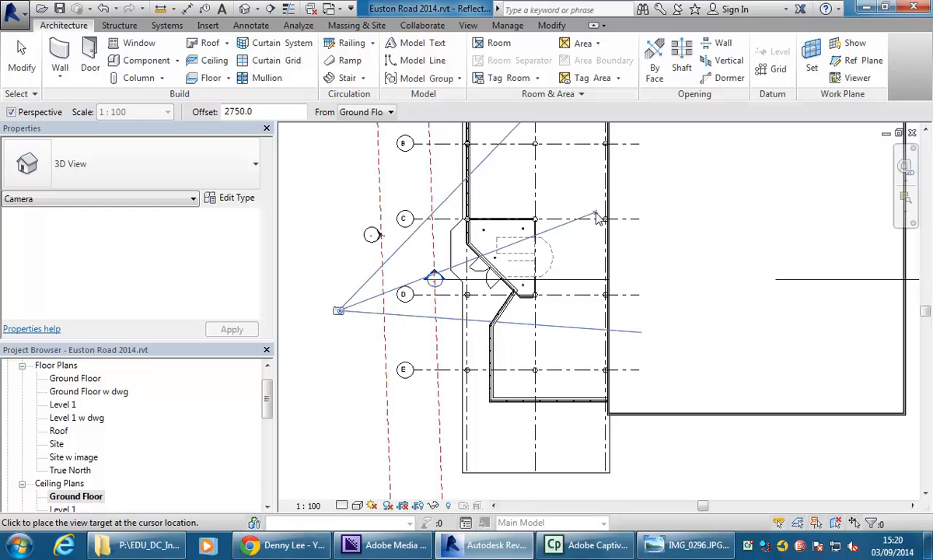
left_click(648, 209)
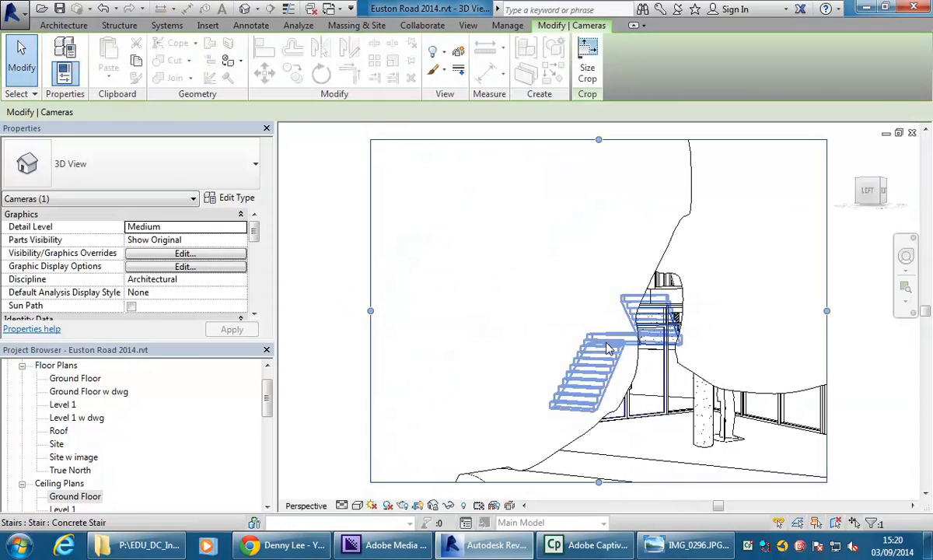
- Locate the two trees blocking the camera view in the Site floor plan and move the American Beech - 6.0 Meters tree towards grid C
left_click(595, 430)
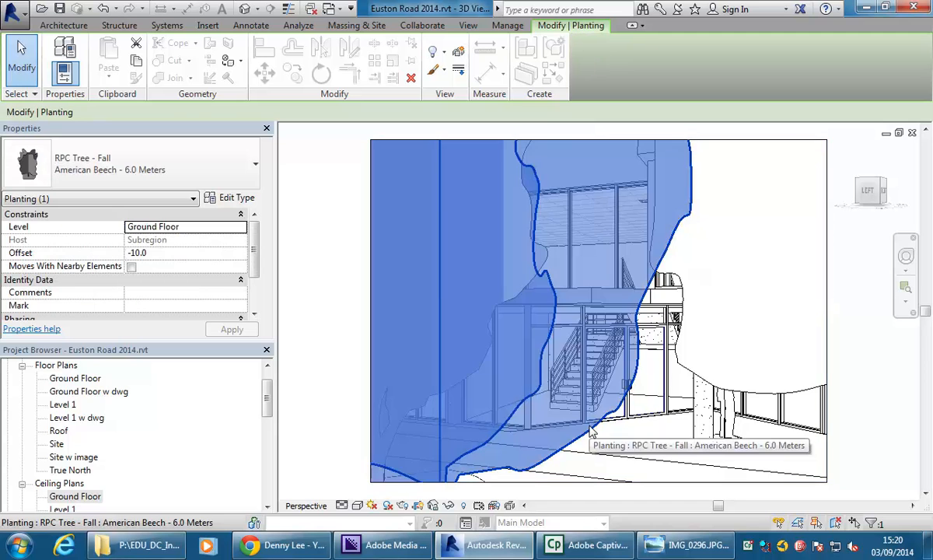
left_click(772, 398, "ctrl")
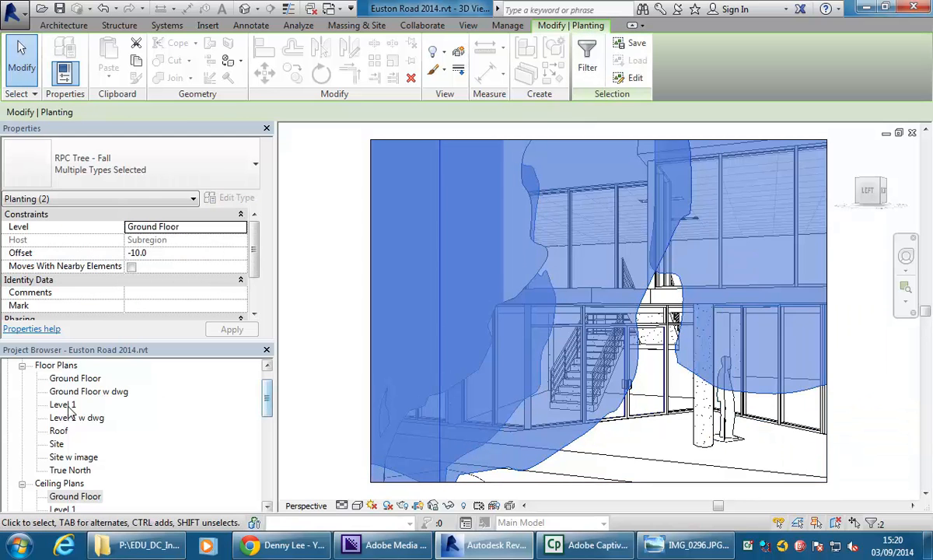
double_click(56, 443)
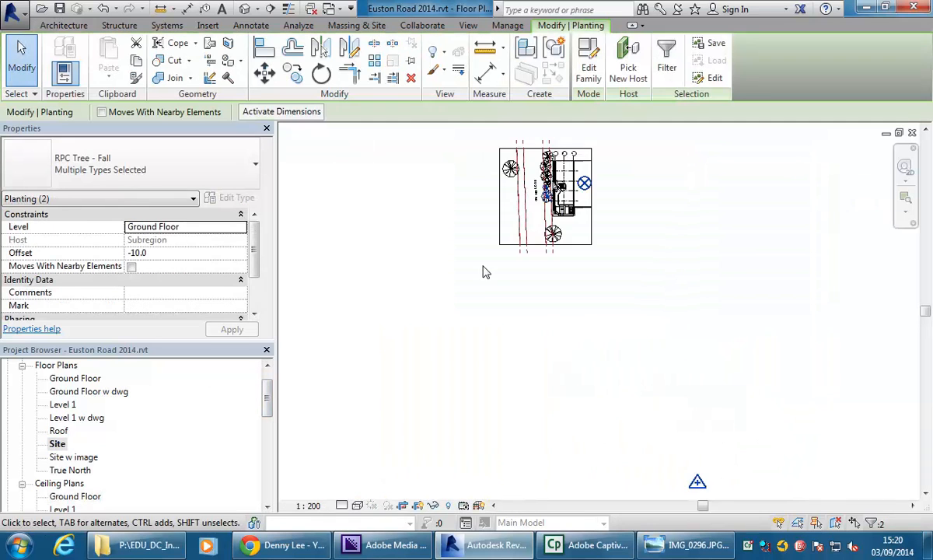
scroll(543, 203, "up", 8)
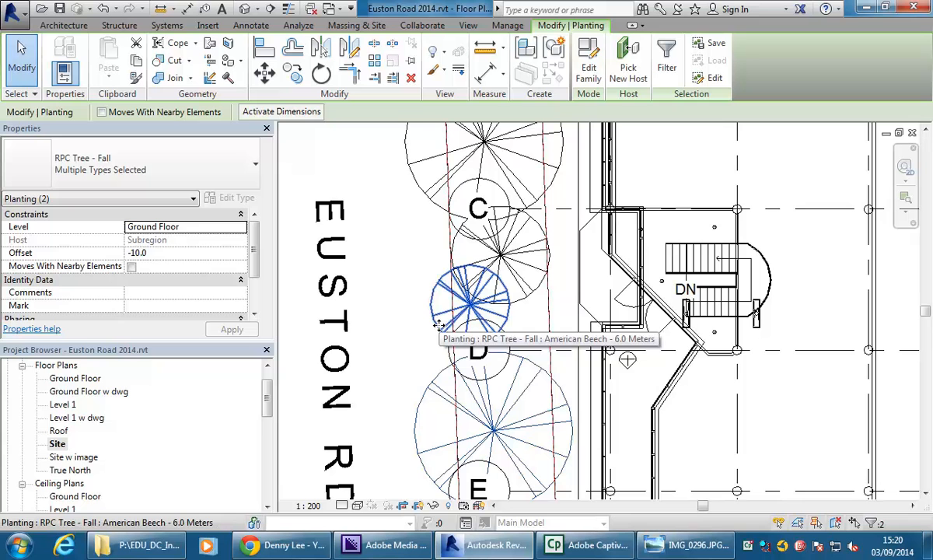
left_click(438, 325)
left_click_drag(437, 324, 433, 295)
left_click(426, 393)
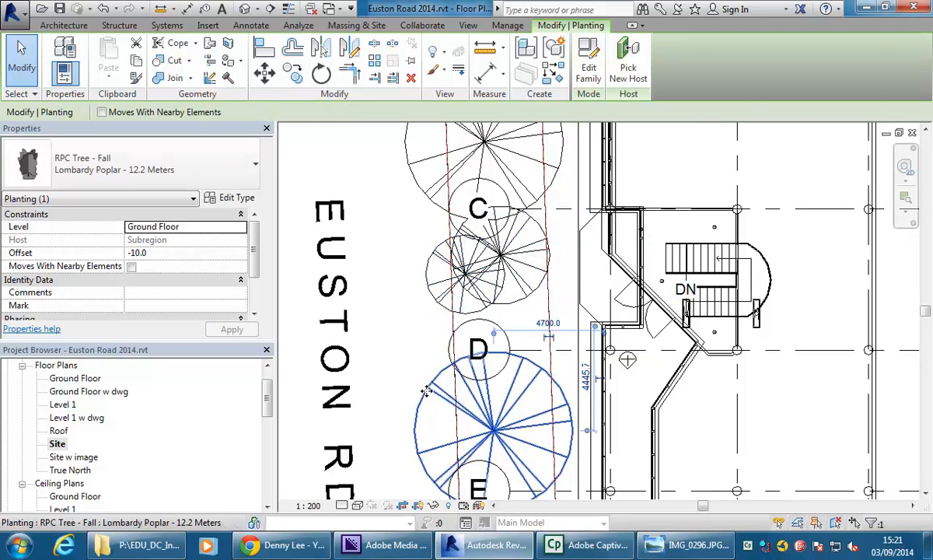
double_click(425, 440)
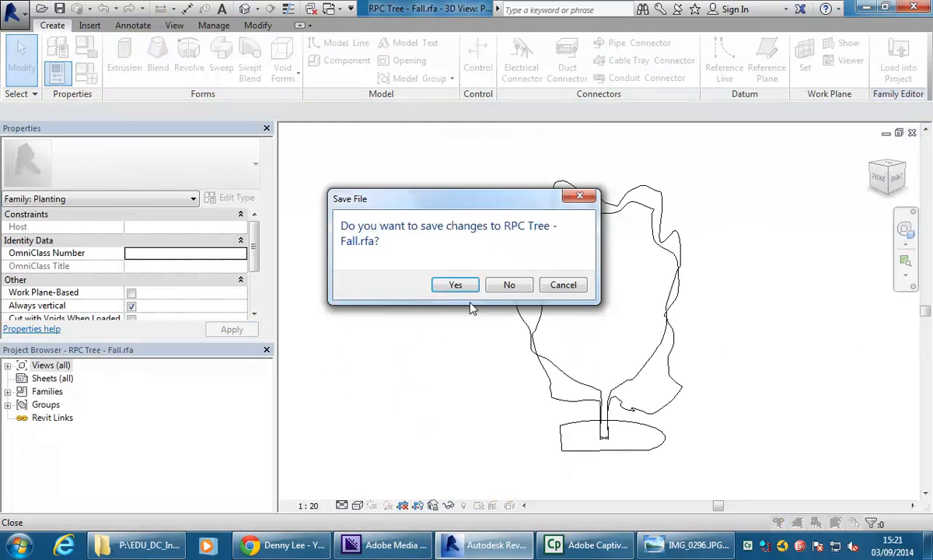
left_click(530, 287)
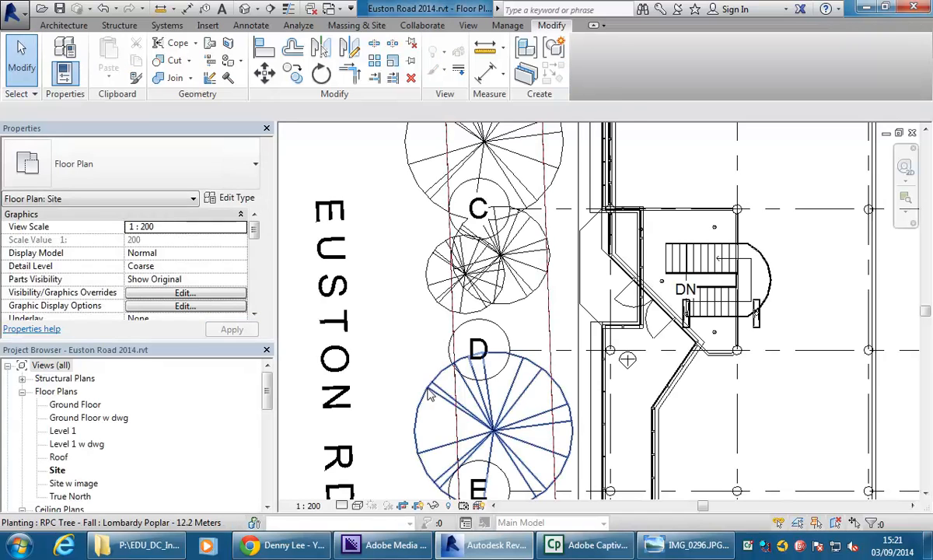
- Nudge the Lombardy Poplar - 12.2 Meters tree in front of the entrance away from grid D towards grid E
left_click(434, 371)
key("Down")
key("Down")
key("Down")
key("Down")
key("Down")
key("Down")
key("Down")
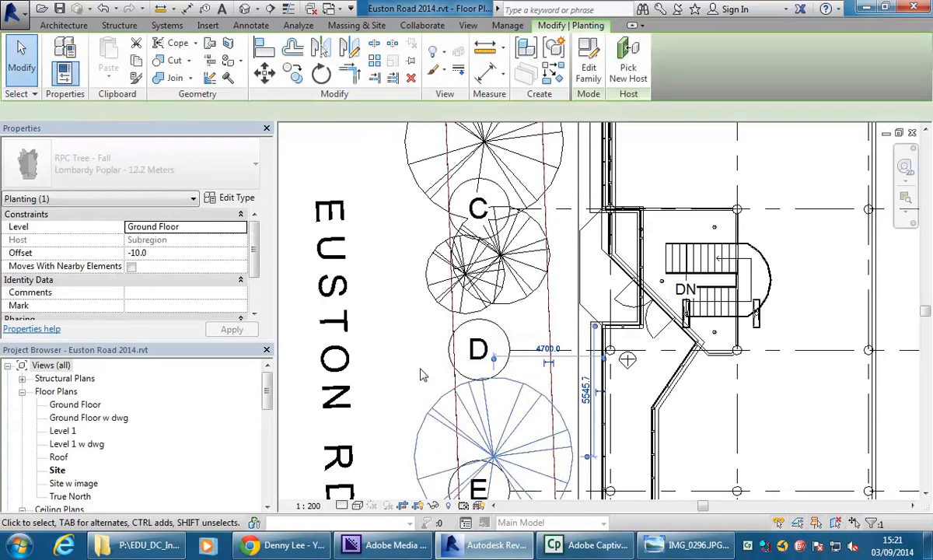
- Nudge the American Beech - 6.0 Meters and Honey Locust - 7.6 Meters trees closer to grid C, away from the entrance
left_click(423, 276)
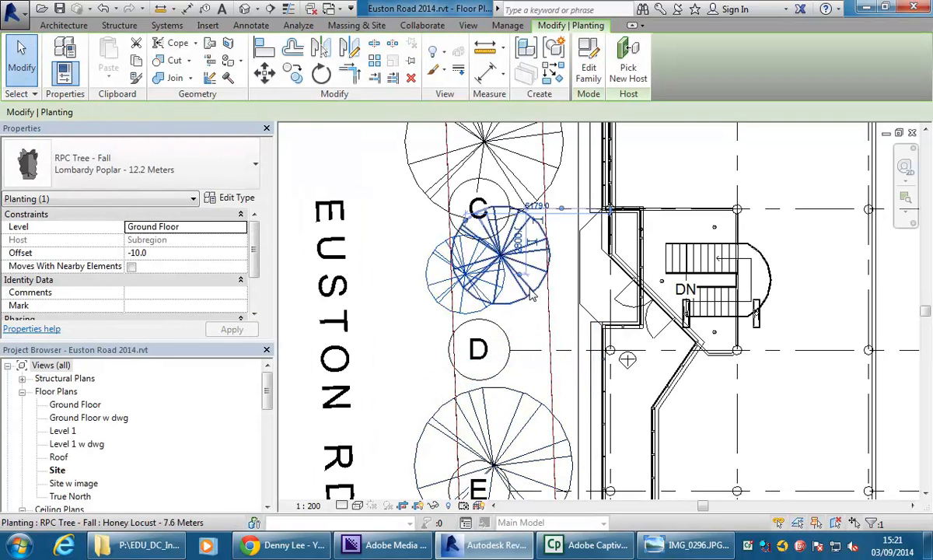
left_click(528, 298)
key("Up")
key("Up")
key("Up")
key("Up")
key("Up")
key("Up")
key("Up")
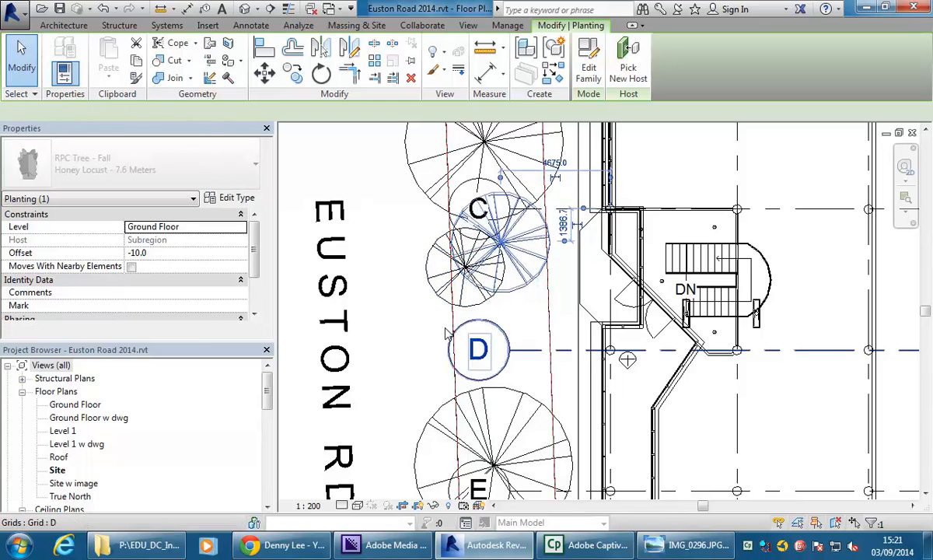
- Return to the 3D View 2 camera view and clear the tree selection
left_click_drag(267, 392, 266, 435)
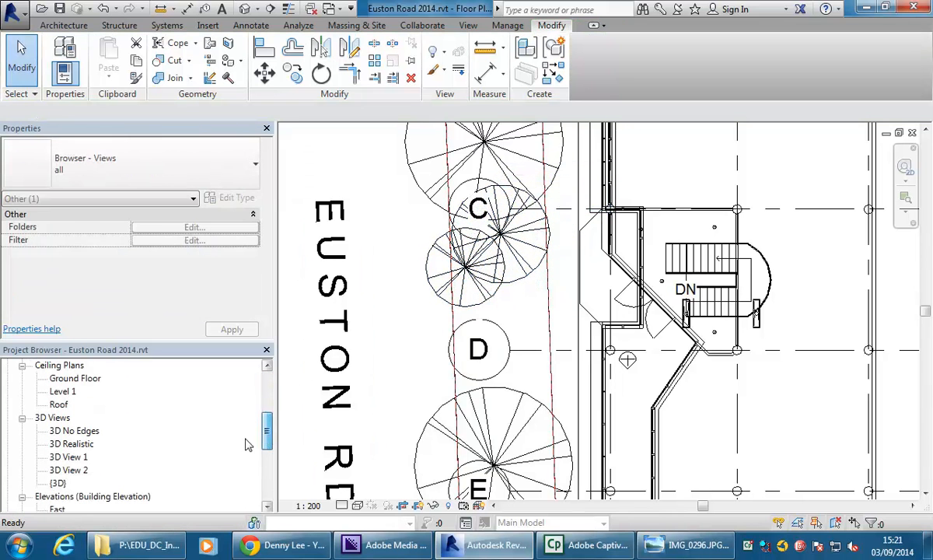
double_click(73, 470)
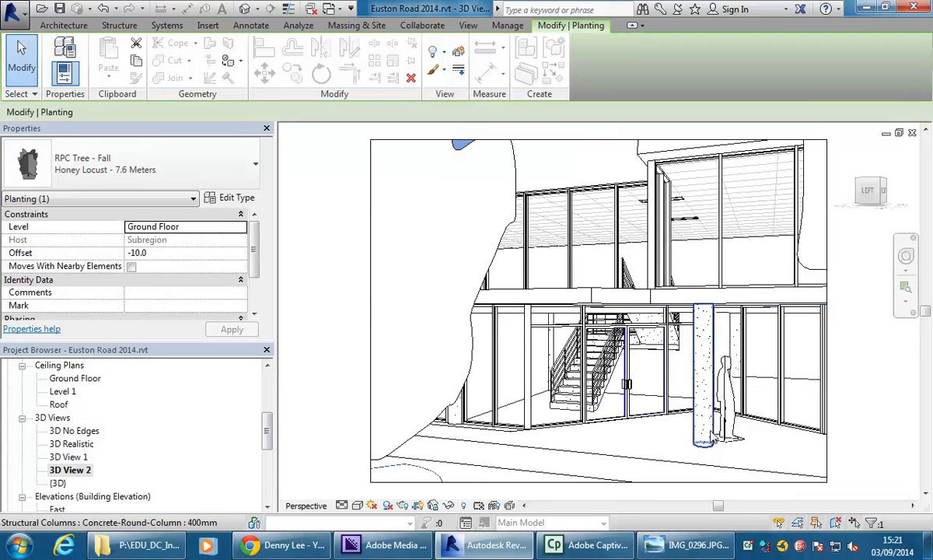
key("Escape")
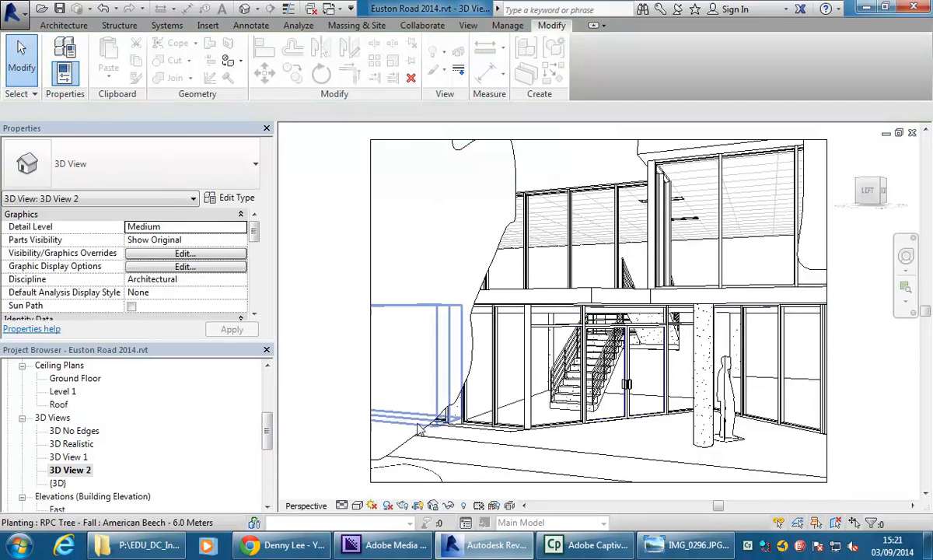
- Render the camera view at Draft quality with the lighting scheme set to Exterior: Artificial only
left_click(417, 506)
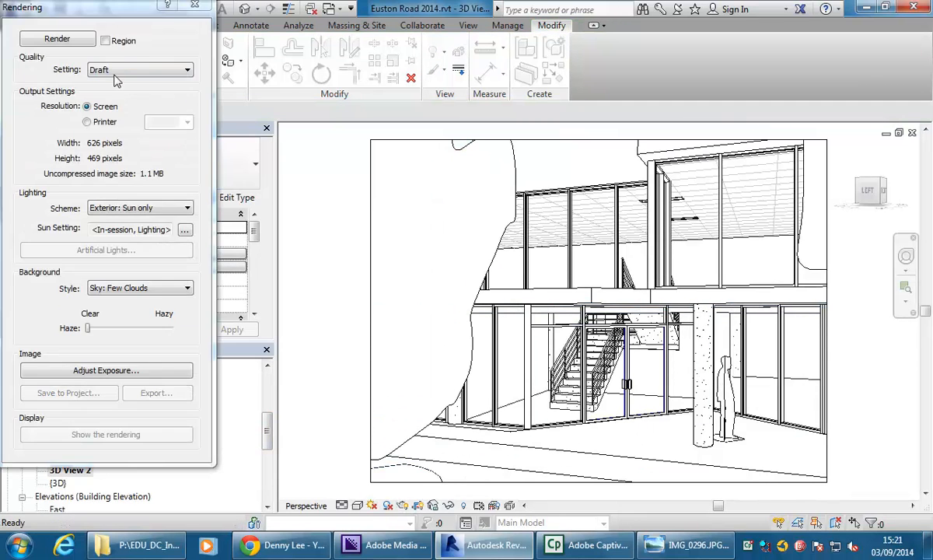
left_click(142, 207)
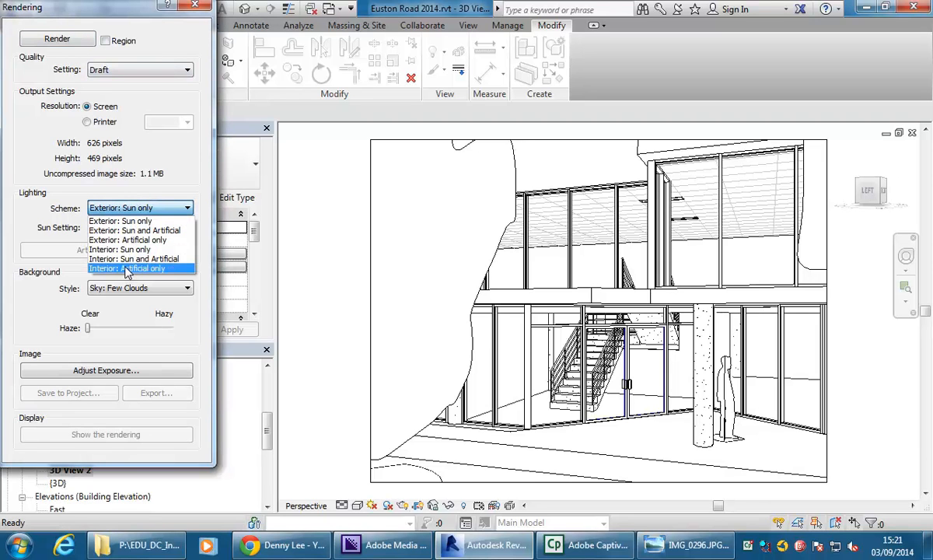
left_click(128, 241)
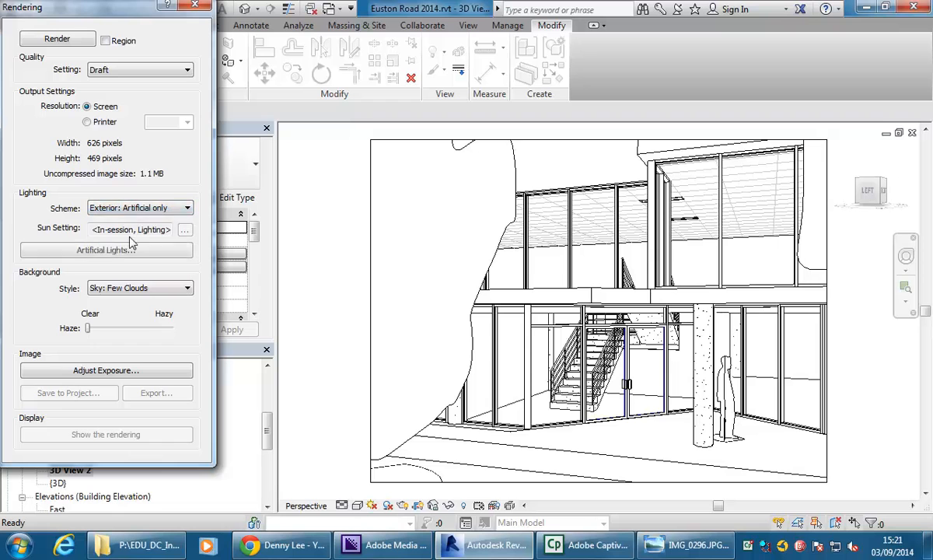
left_click(54, 39)
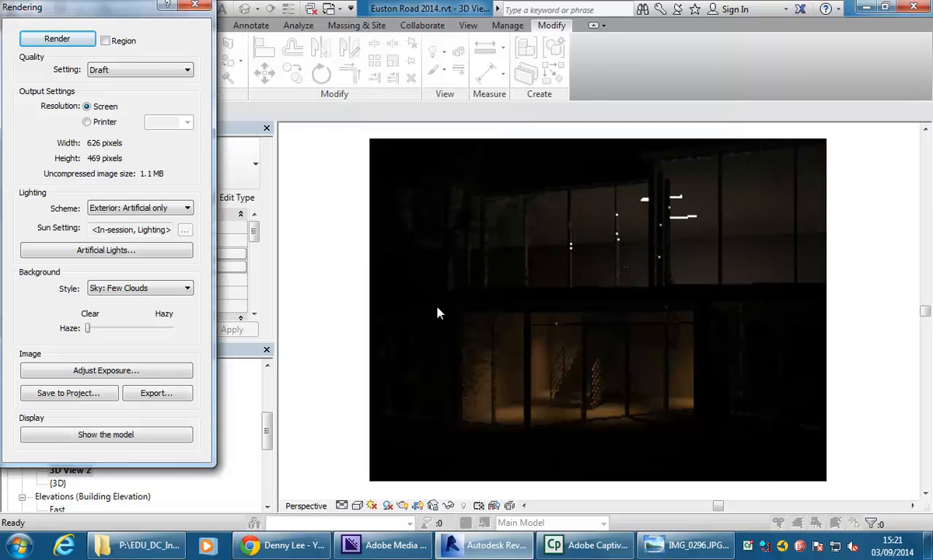
- Brighten the rendered image by setting its exposure value to 3.77, and close the rendering settings
left_click(131, 370)
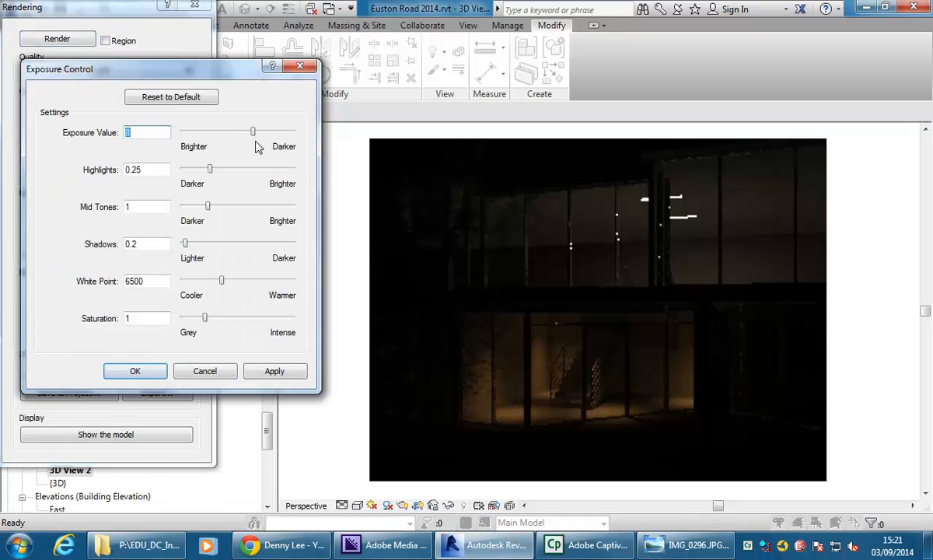
left_click_drag(252, 134, 244, 133)
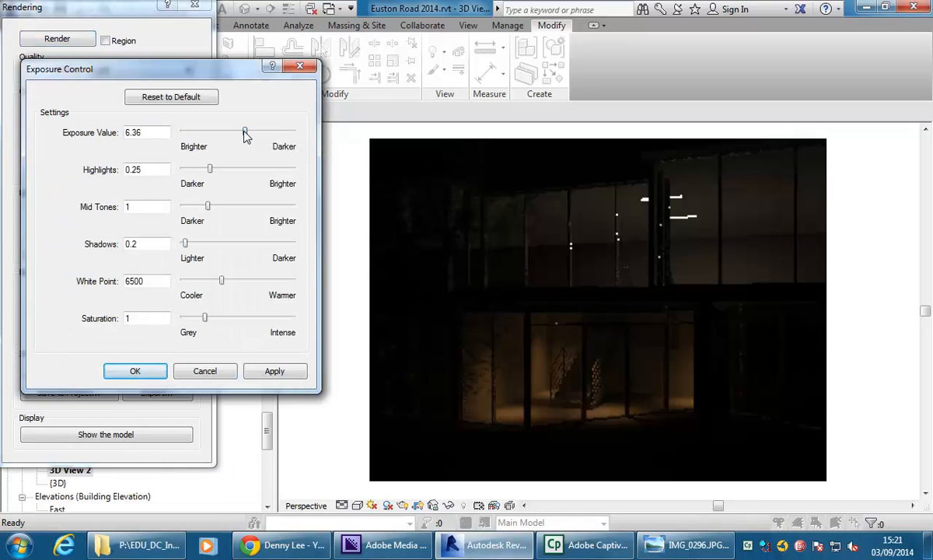
left_click(274, 371)
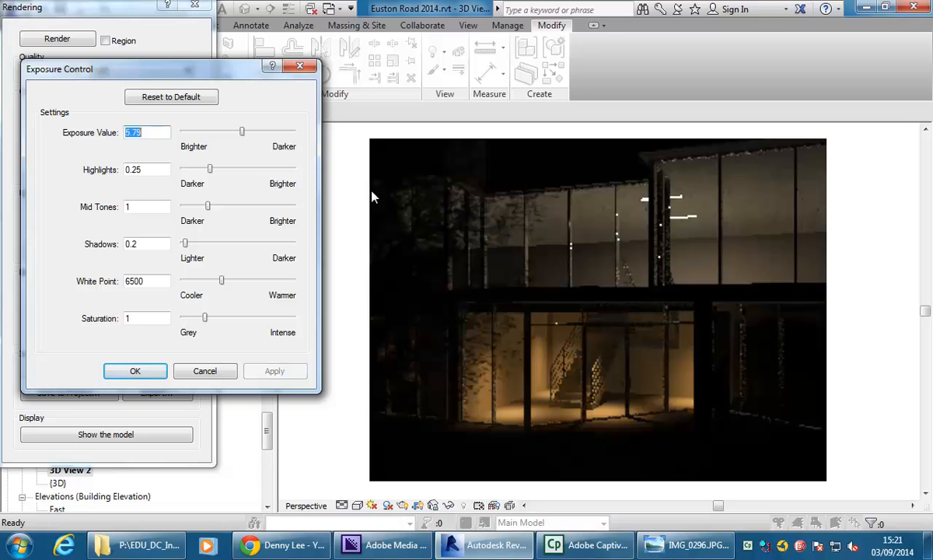
left_click_drag(228, 133, 228, 133)
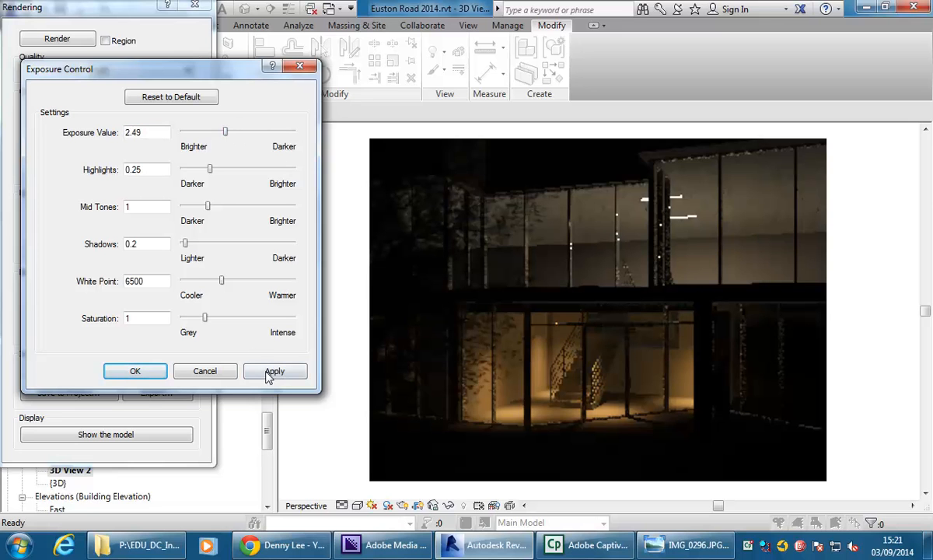
left_click(272, 370)
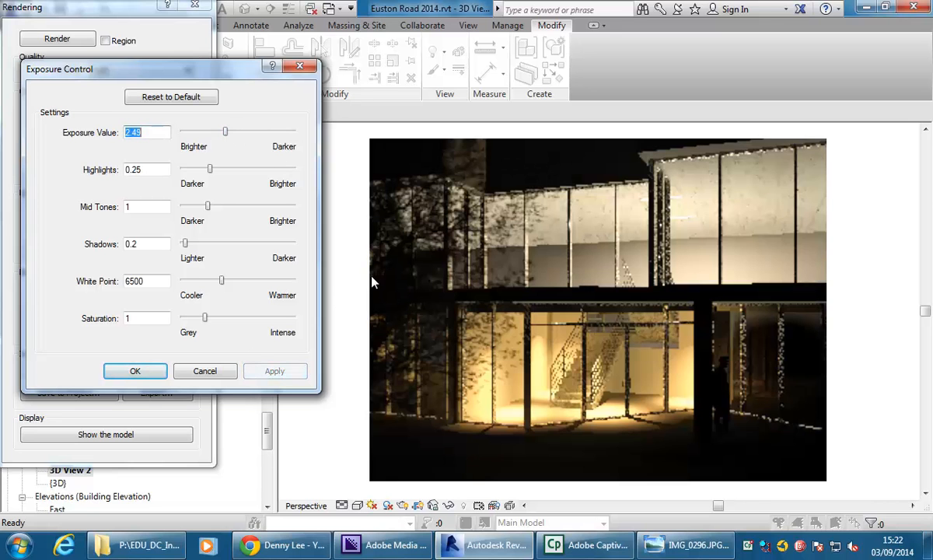
left_click_drag(222, 134, 231, 133)
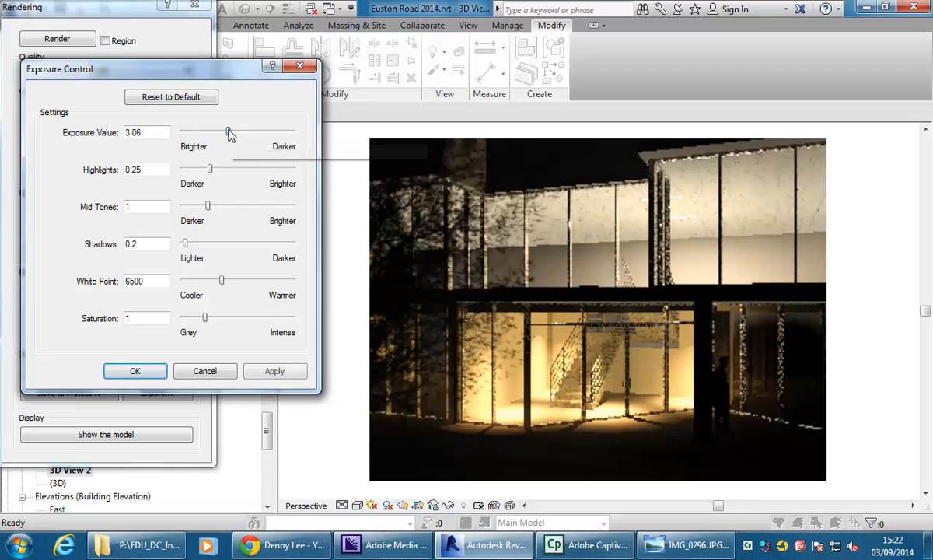
left_click(276, 372)
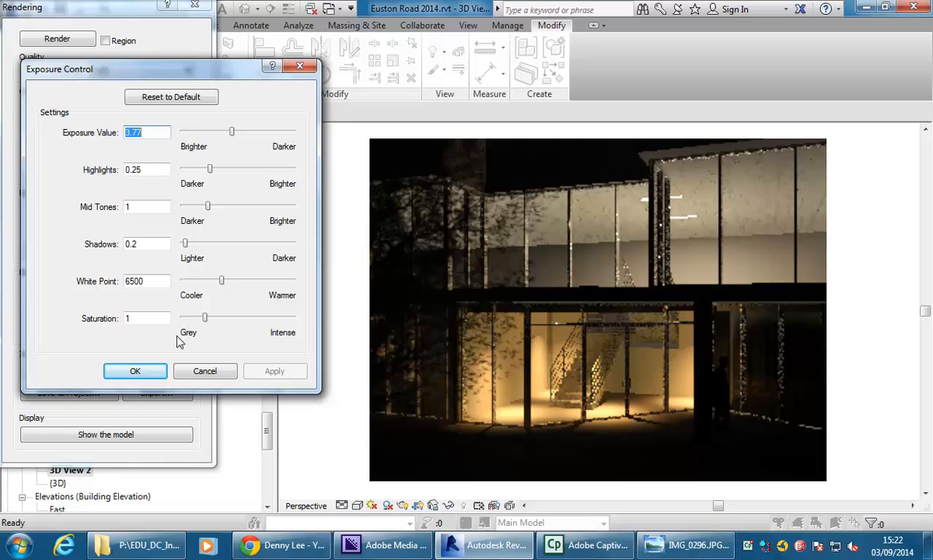
left_click(136, 372)
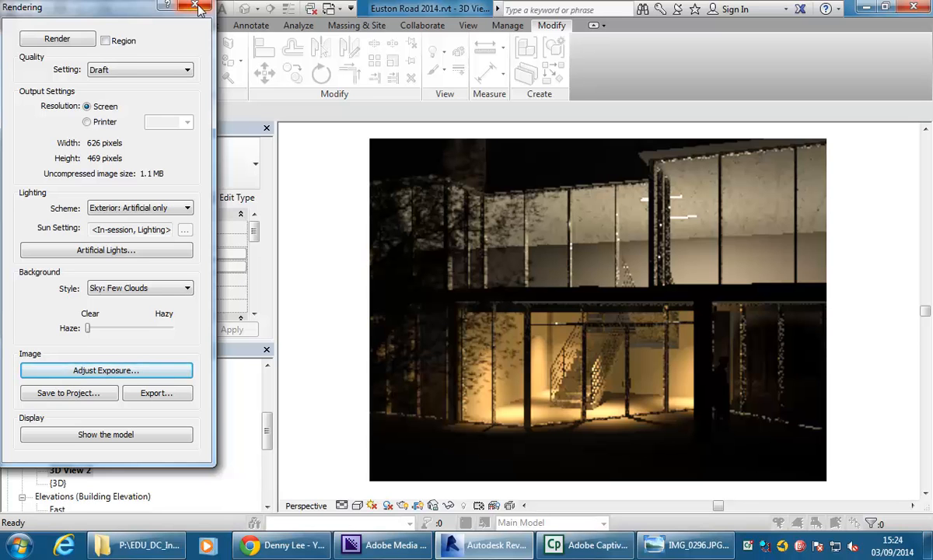
left_click(199, 8)
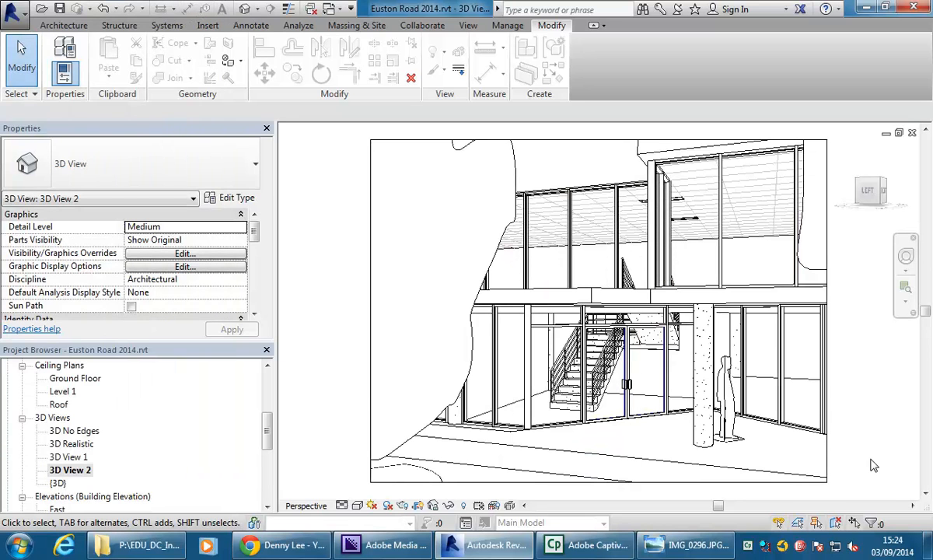